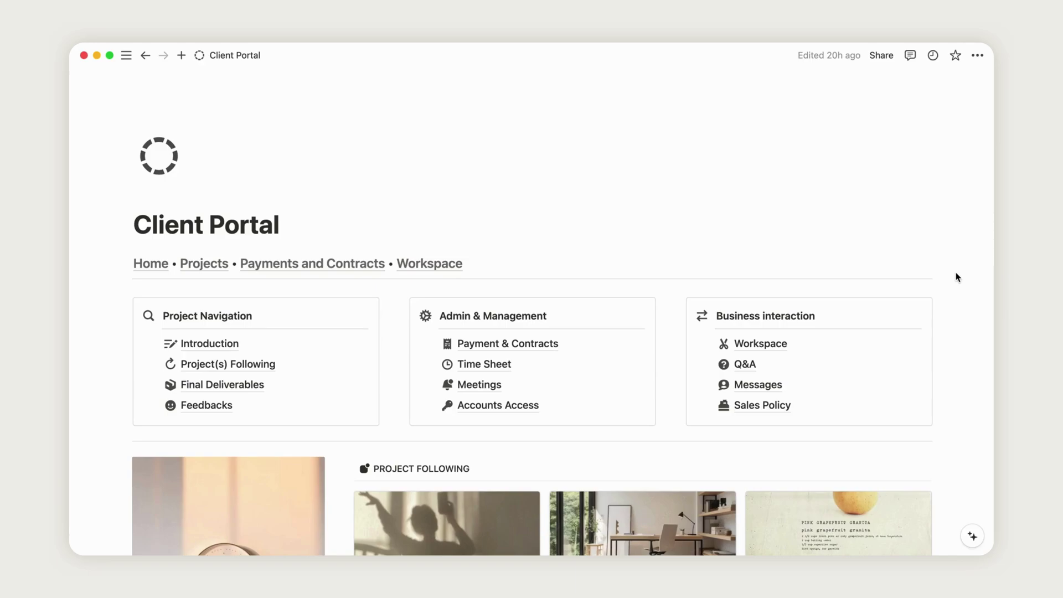
Move the first Sep 3 calendar task onto Wednesday Sep 4.
{"action": "scroll", "coordinate": [957, 277], "scroll_direction": "down", "scroll_amount": 10}
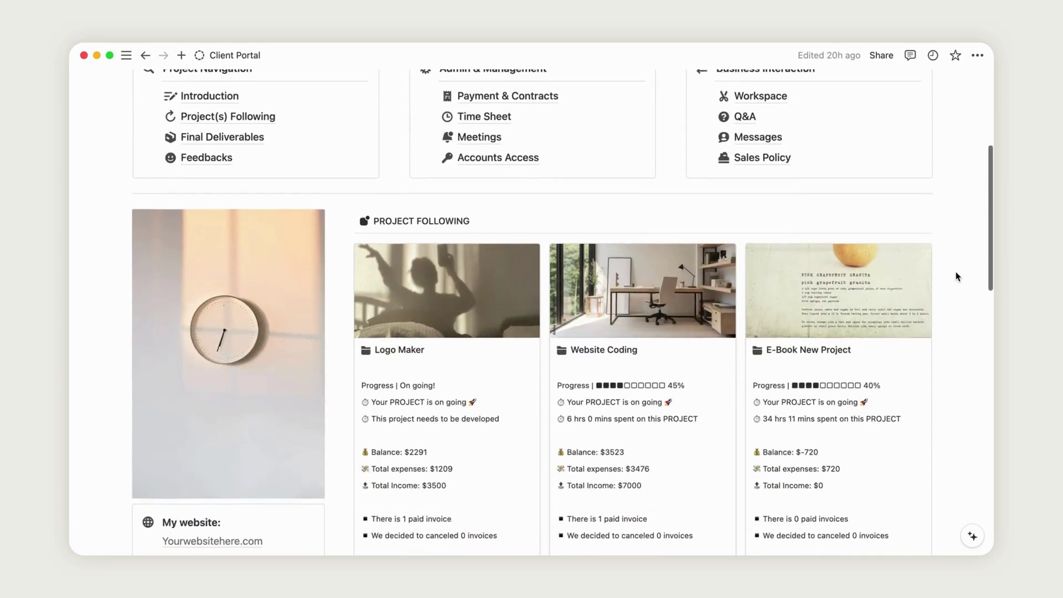
{"action": "scroll", "coordinate": [957, 277], "scroll_direction": "down", "scroll_amount": 8}
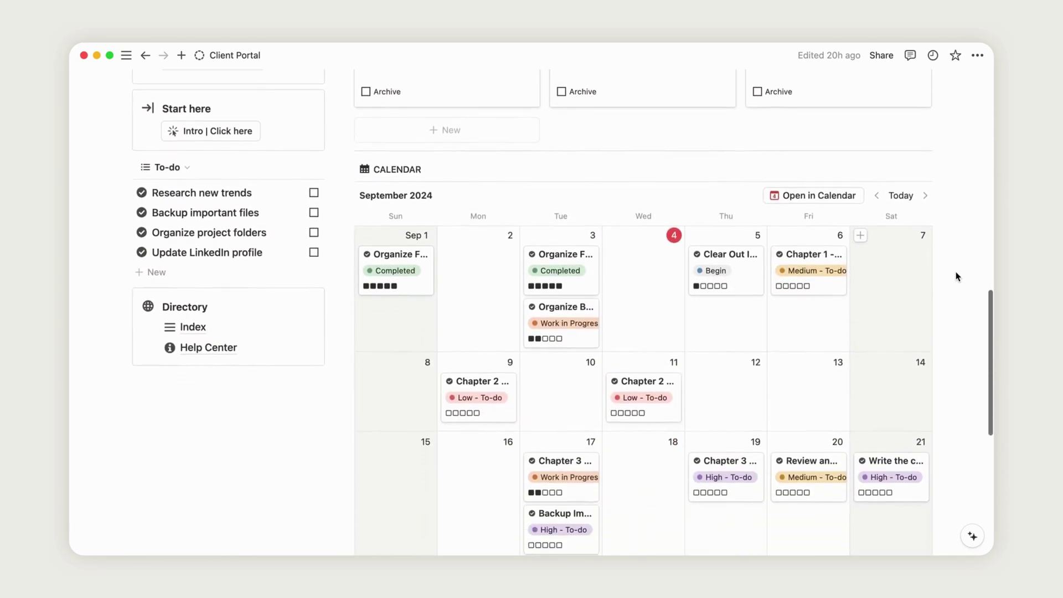
{"action": "left_click_drag", "start_coordinate": [570, 209], "coordinate": [649, 226]}
{"action": "scroll", "coordinate": [973, 235], "scroll_direction": "down", "scroll_amount": 6}
{"action": "scroll", "coordinate": [972, 235], "scroll_direction": "up", "scroll_amount": 10}
{"action": "scroll", "coordinate": [973, 235], "scroll_direction": "up", "scroll_amount": 5}
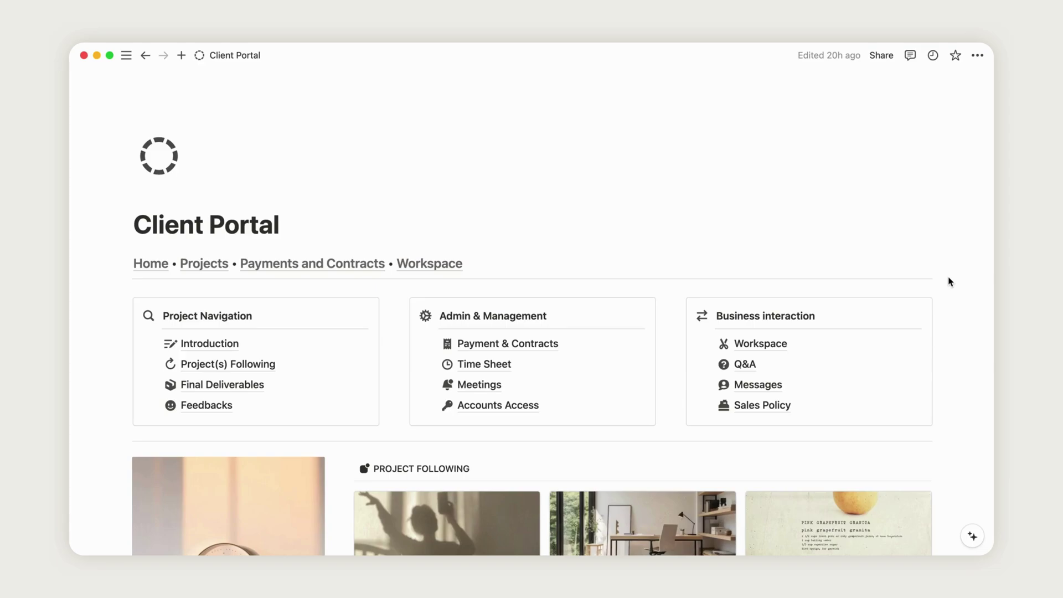
Follow the 'Intro | Click here' button in the Start here box.
{"action": "scroll", "coordinate": [948, 282], "scroll_direction": "down", "scroll_amount": 5}
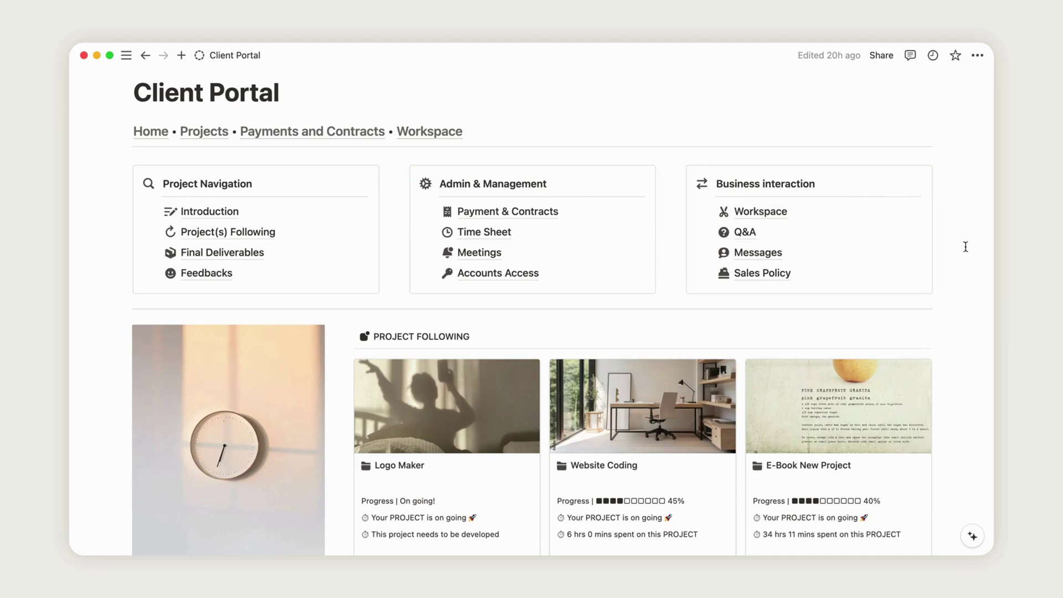
{"action": "scroll", "coordinate": [965, 249], "scroll_direction": "down", "scroll_amount": 5}
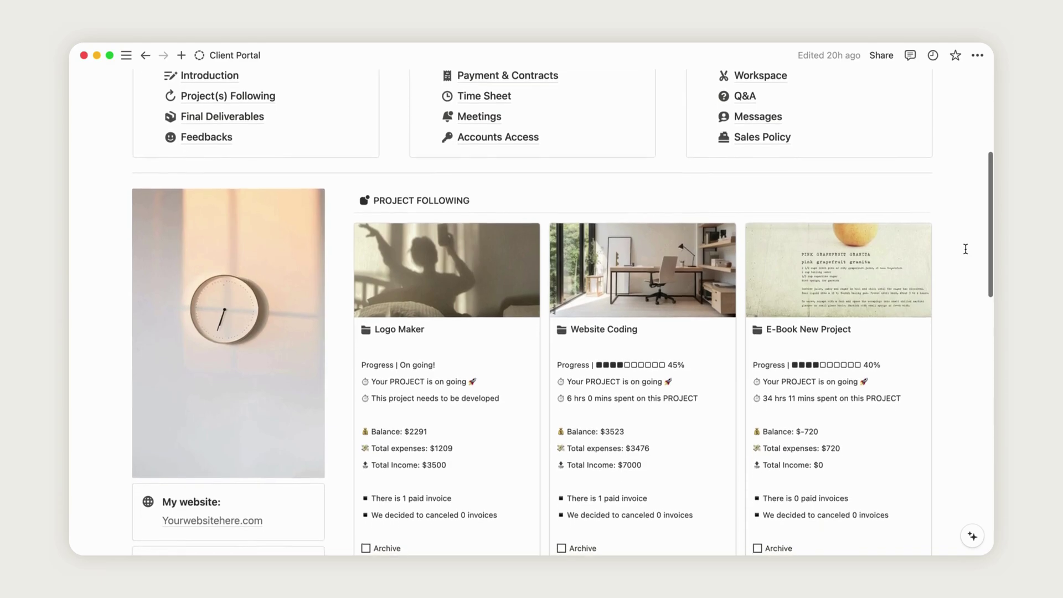
{"action": "scroll", "coordinate": [965, 249], "scroll_direction": "down", "scroll_amount": 2}
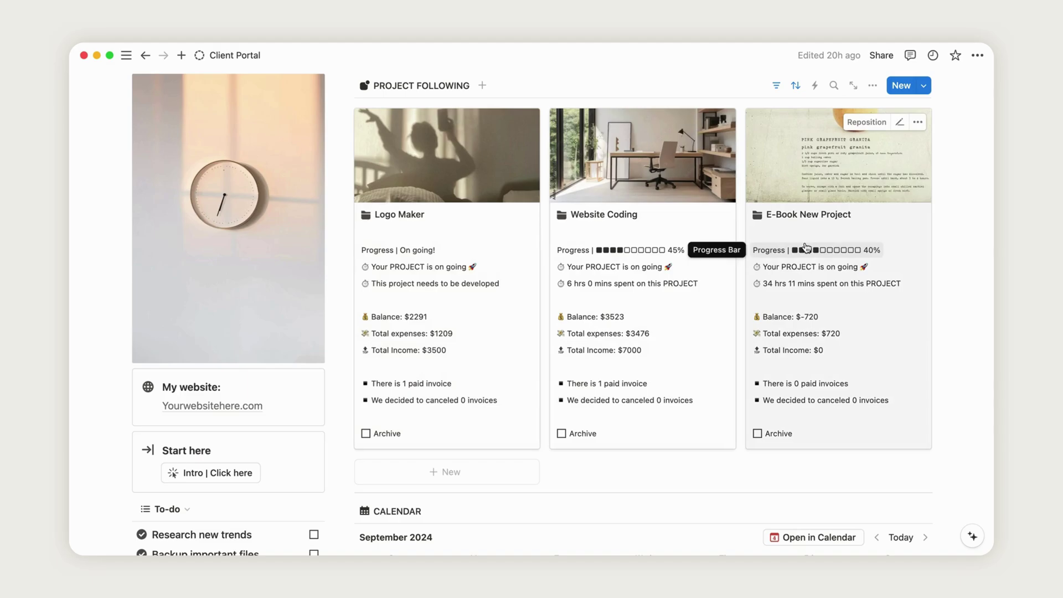
{"action": "left_click", "coordinate": [234, 474]}
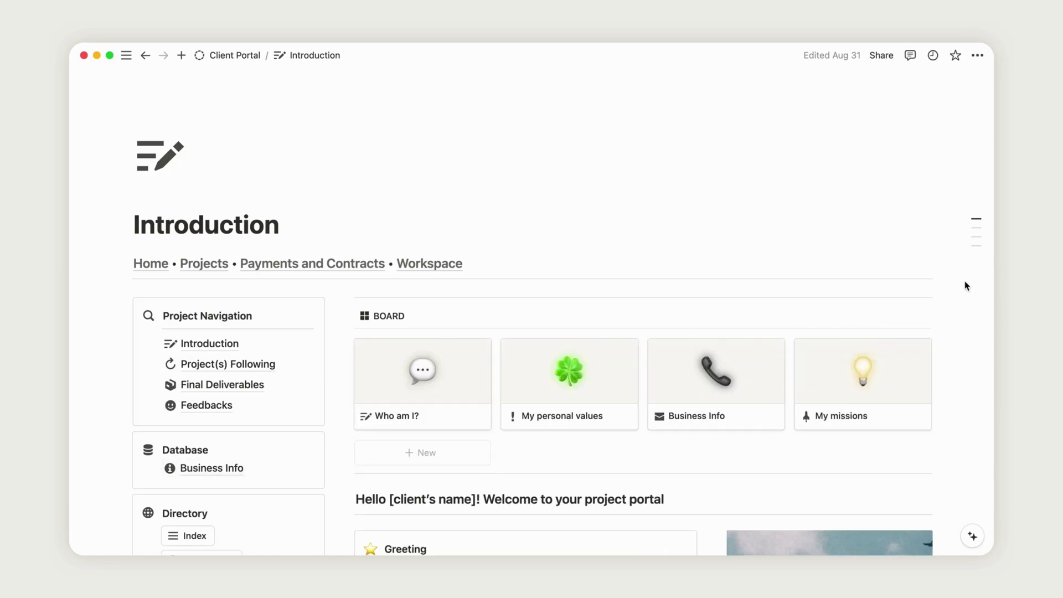
{"action": "scroll", "coordinate": [964, 283], "scroll_direction": "down", "scroll_amount": 5}
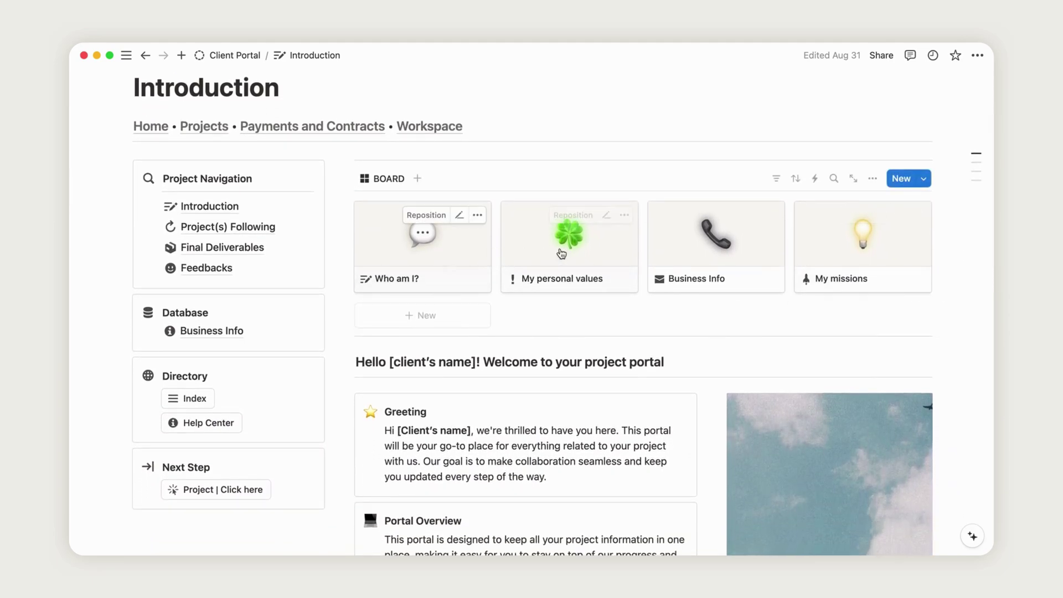
{"action": "scroll", "coordinate": [969, 284], "scroll_direction": "down", "scroll_amount": 12}
{"action": "scroll", "coordinate": [969, 285], "scroll_direction": "down", "scroll_amount": 10}
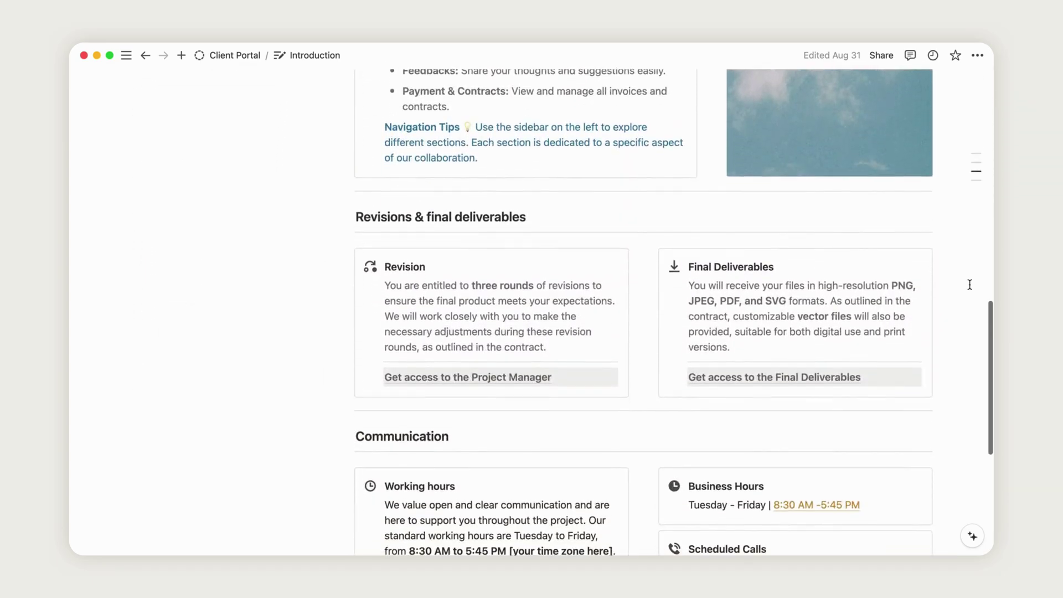
{"action": "scroll", "coordinate": [969, 284], "scroll_direction": "down", "scroll_amount": 2}
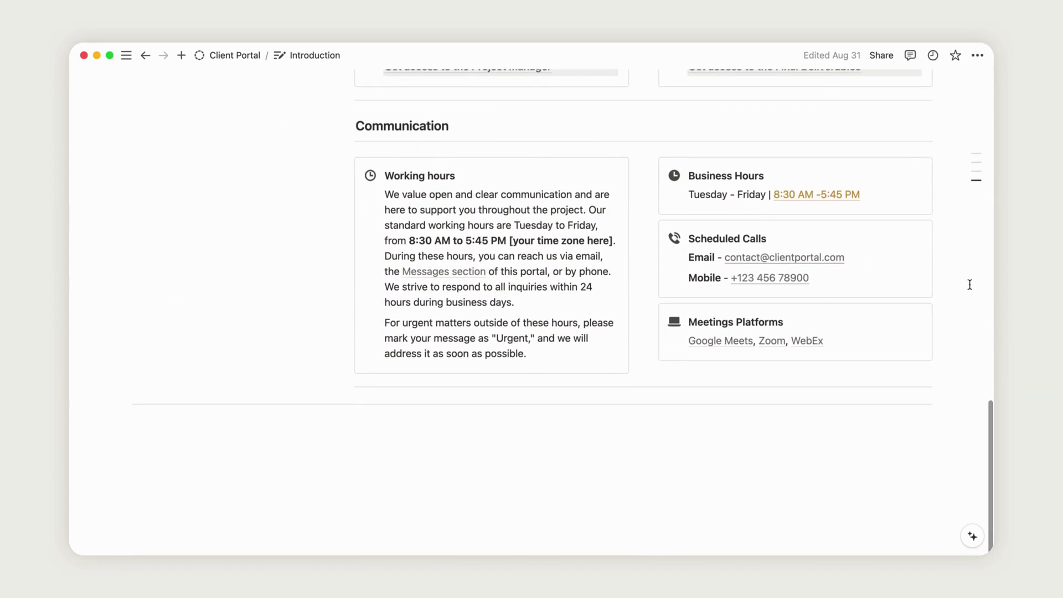
{"action": "scroll", "coordinate": [969, 284], "scroll_direction": "up", "scroll_amount": 20}
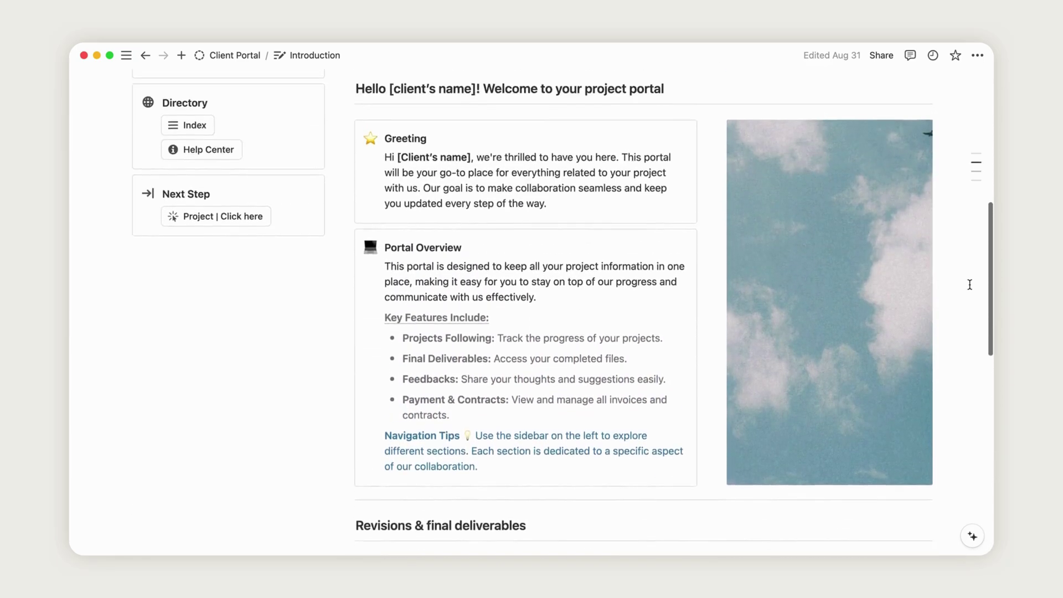
{"action": "scroll", "coordinate": [969, 284], "scroll_direction": "up", "scroll_amount": 6}
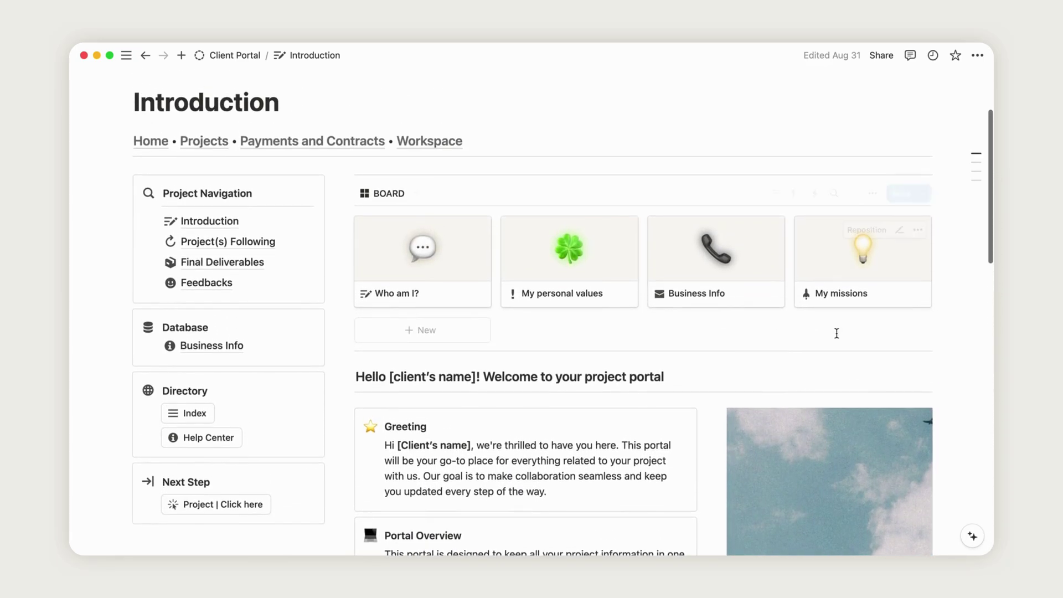
Preview and close the Who am I? and My personal values cards.
{"action": "left_click", "coordinate": [430, 271]}
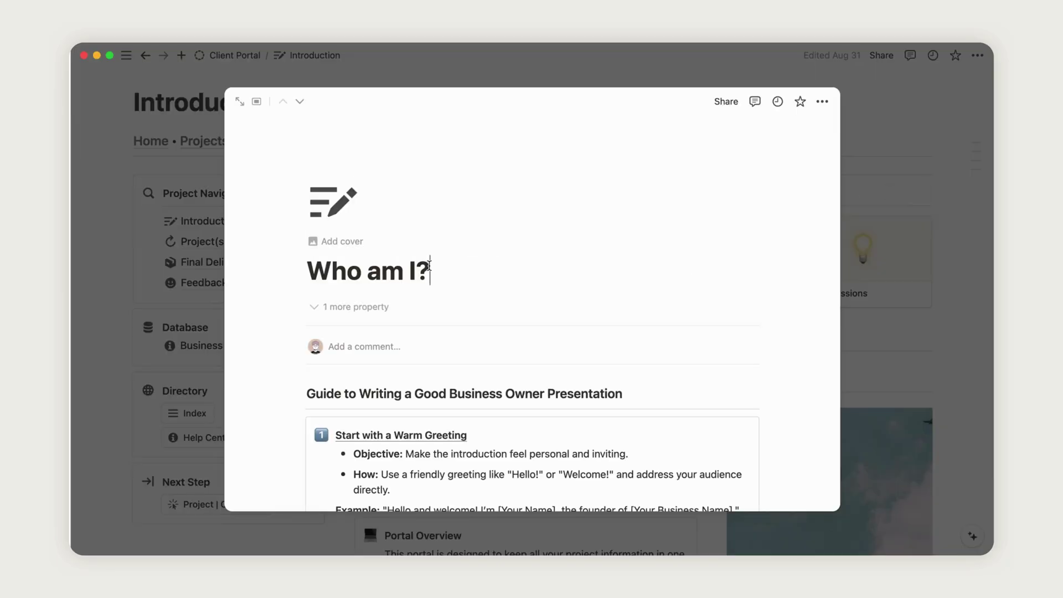
{"action": "scroll", "coordinate": [813, 410], "scroll_direction": "down", "scroll_amount": 10}
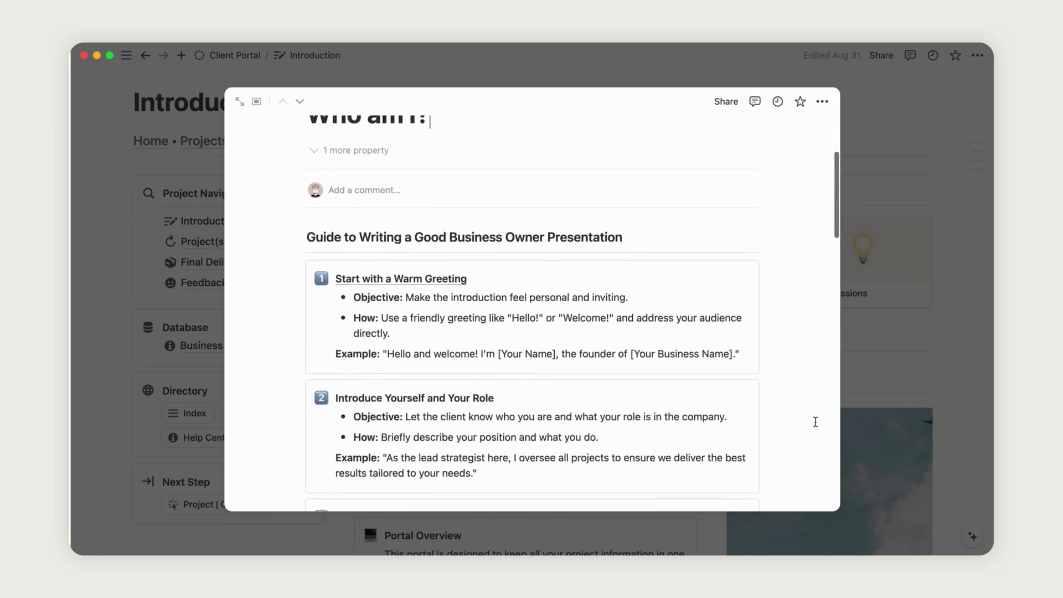
{"action": "scroll", "coordinate": [815, 421], "scroll_direction": "up", "scroll_amount": 10}
{"action": "left_click", "coordinate": [959, 338]}
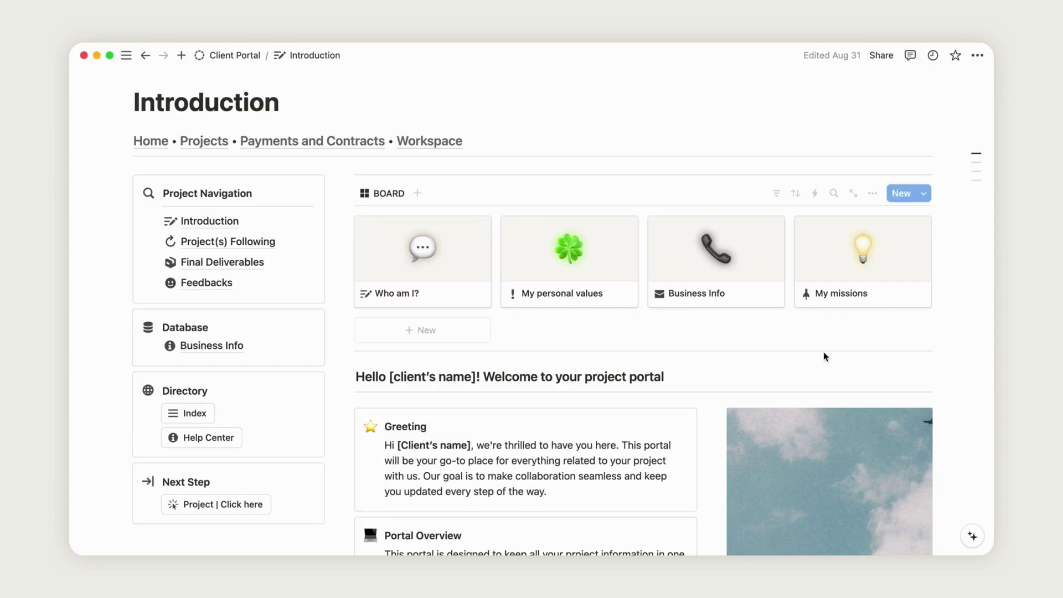
{"action": "left_click", "coordinate": [603, 277]}
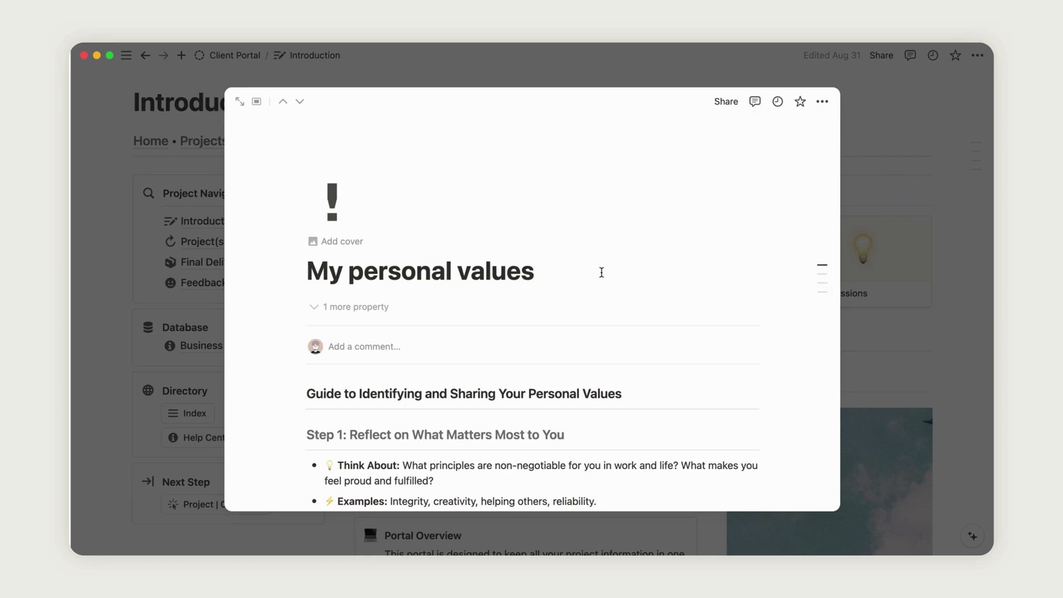
{"action": "mouse_move", "coordinate": [818, 275]}
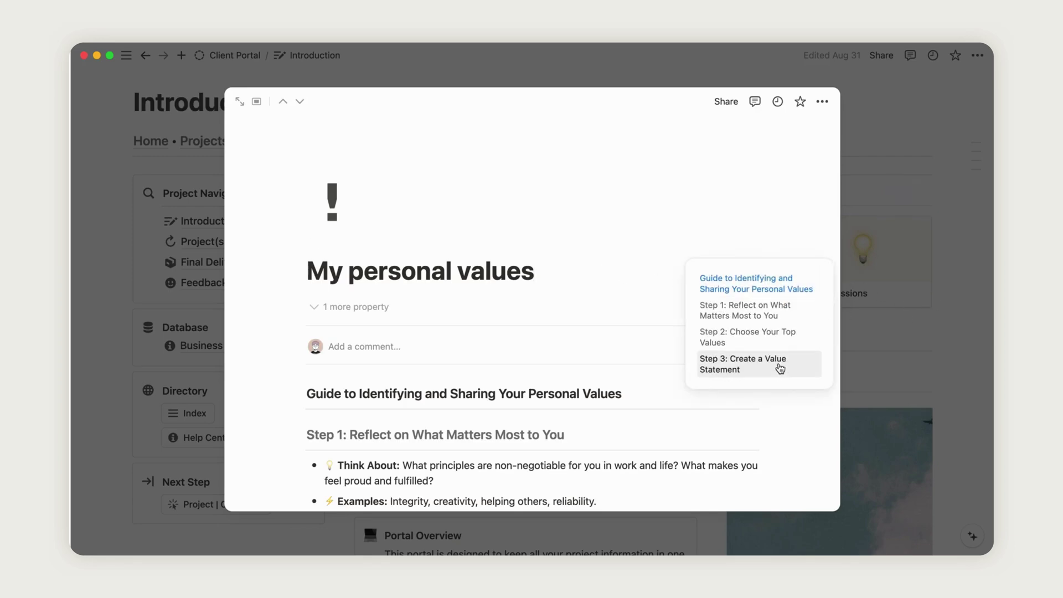
{"action": "left_click", "coordinate": [940, 297]}
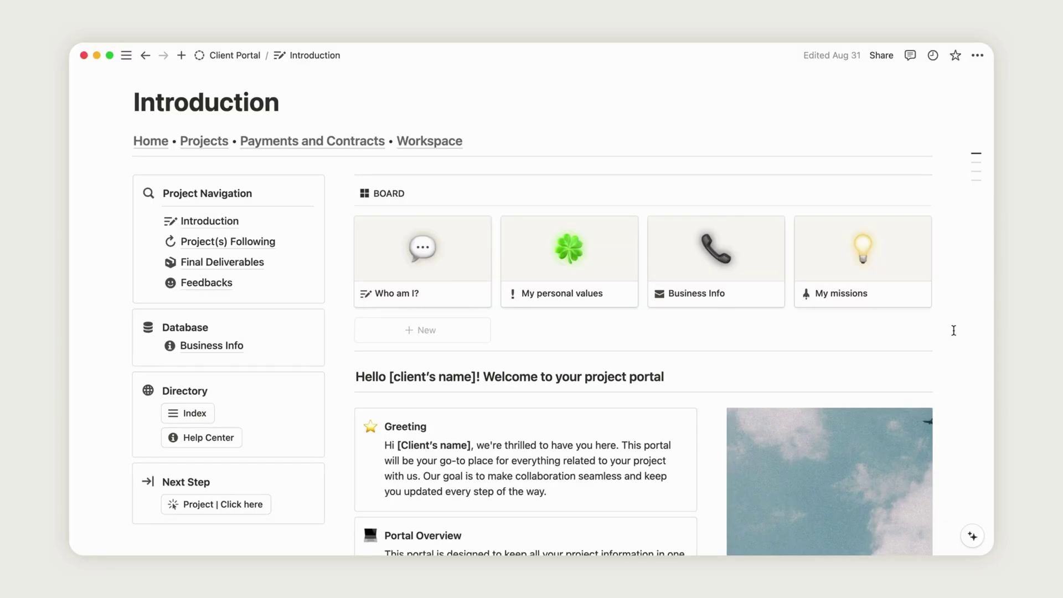
Preview and close the Business Info and My missions cards.
{"action": "left_click", "coordinate": [744, 271]}
{"action": "scroll", "coordinate": [745, 270], "scroll_direction": "down", "scroll_amount": 2}
{"action": "scroll", "coordinate": [746, 270], "scroll_direction": "up", "scroll_amount": 2}
{"action": "left_click", "coordinate": [956, 301]}
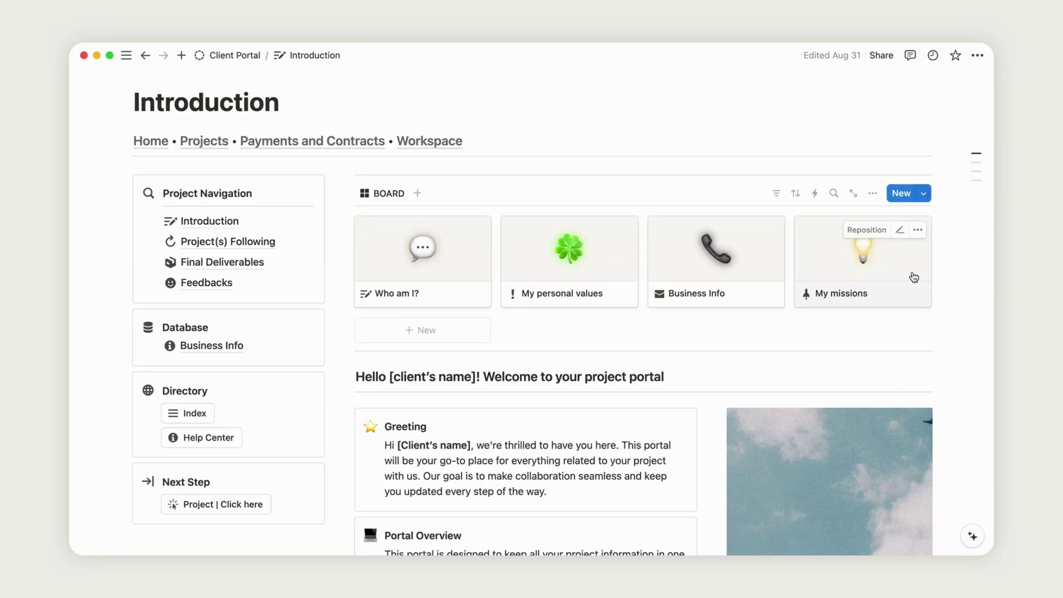
{"action": "left_click", "coordinate": [914, 277]}
{"action": "mouse_move", "coordinate": [825, 289]}
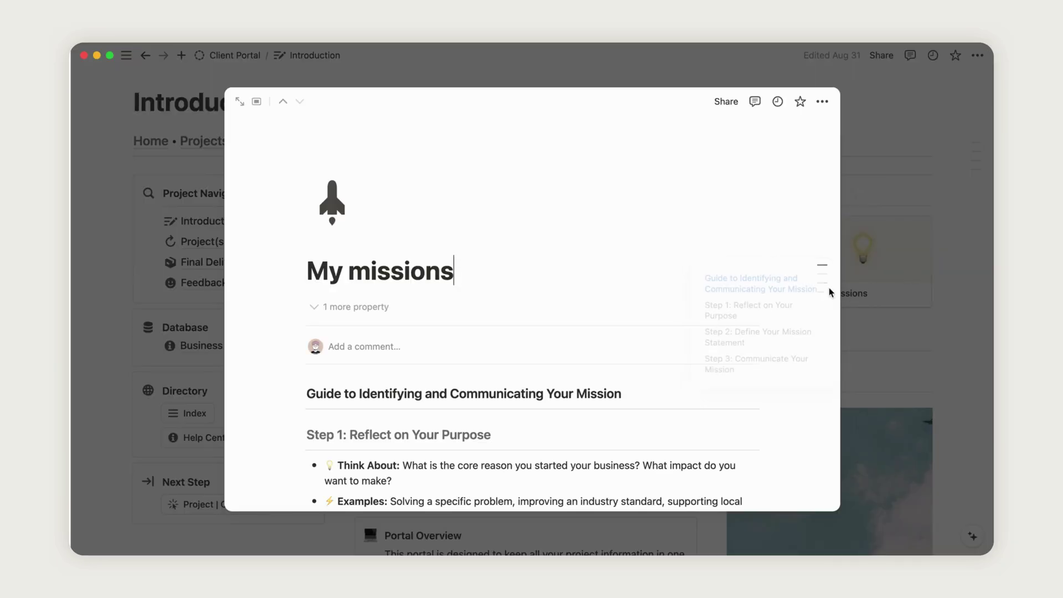
{"action": "left_click", "coordinate": [951, 315]}
Go to the Project(s) Following page via 'Project | Click here' under Next Step.
{"action": "scroll", "coordinate": [959, 319], "scroll_direction": "up", "scroll_amount": 3}
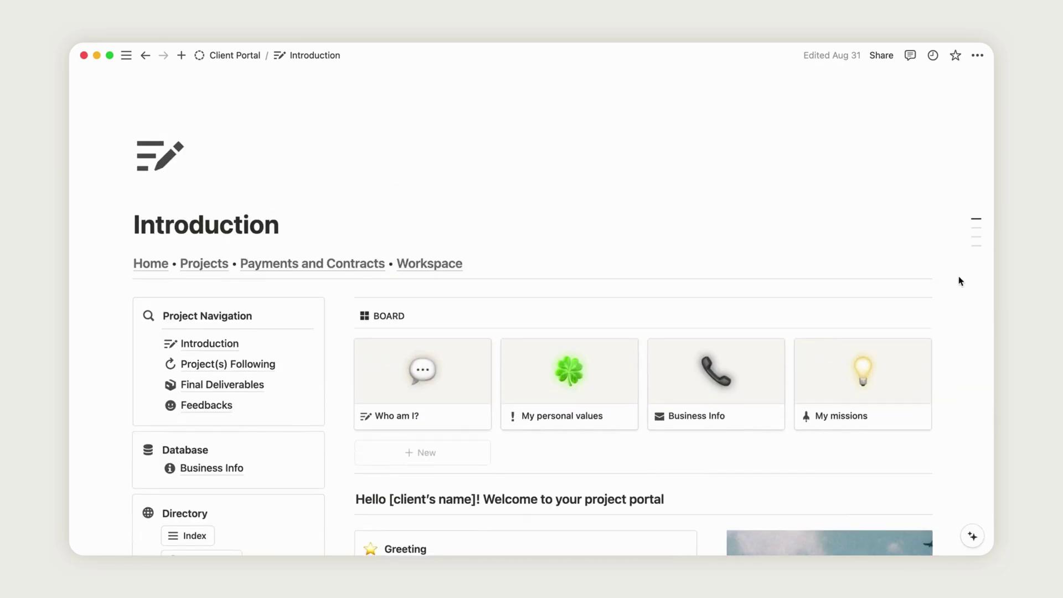
{"action": "scroll", "coordinate": [959, 281], "scroll_direction": "down", "scroll_amount": 5}
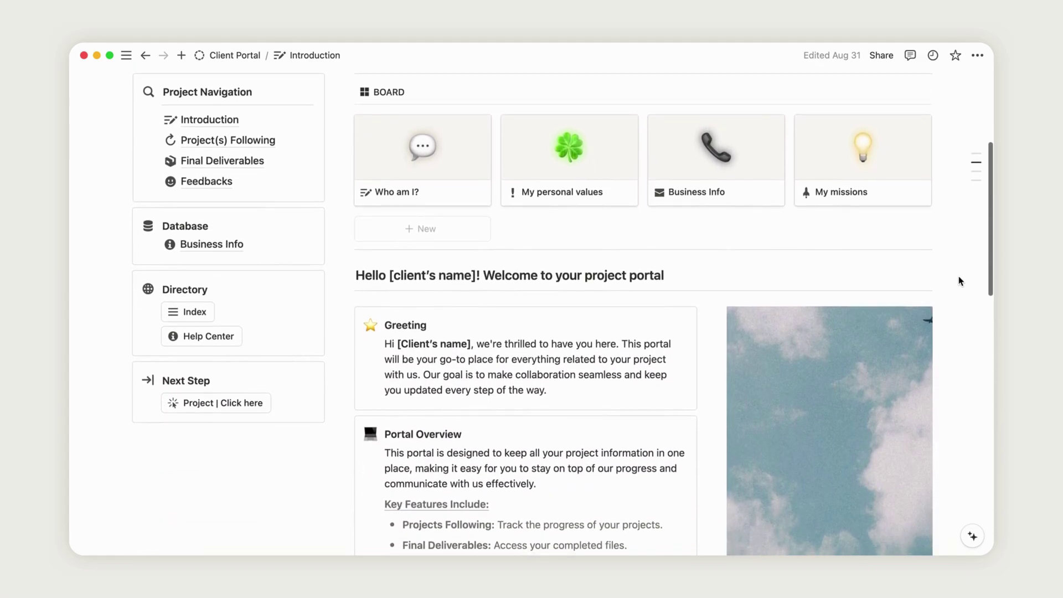
{"action": "left_click", "coordinate": [248, 404]}
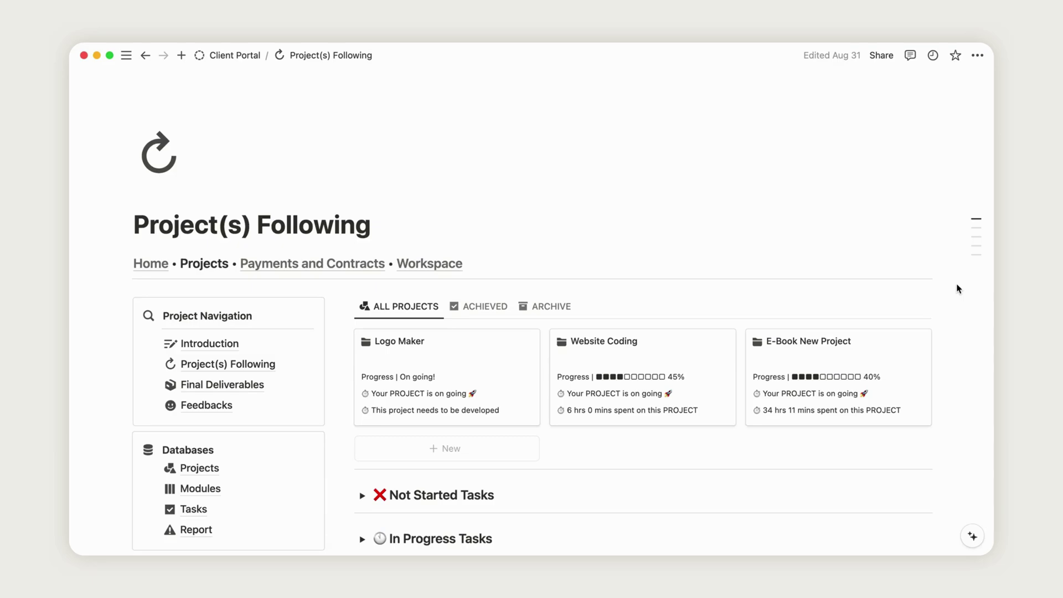
Expand the High Priority, Completed, In Progress and Not Started task sections.
{"action": "scroll", "coordinate": [958, 288], "scroll_direction": "down", "scroll_amount": 5}
{"action": "scroll", "coordinate": [958, 289], "scroll_direction": "down", "scroll_amount": 5}
{"action": "scroll", "coordinate": [958, 289], "scroll_direction": "up", "scroll_amount": 5}
{"action": "scroll", "coordinate": [955, 287], "scroll_direction": "up", "scroll_amount": 2}
{"action": "scroll", "coordinate": [956, 287], "scroll_direction": "down", "scroll_amount": 1}
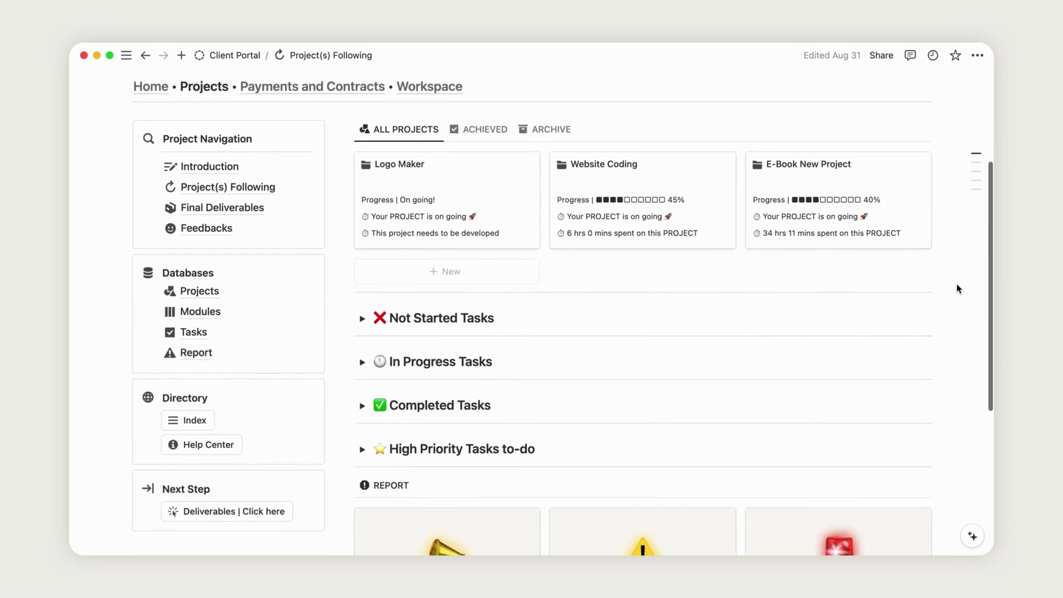
{"action": "left_click", "coordinate": [362, 450]}
{"action": "left_click", "coordinate": [362, 405]}
{"action": "left_click", "coordinate": [362, 361]}
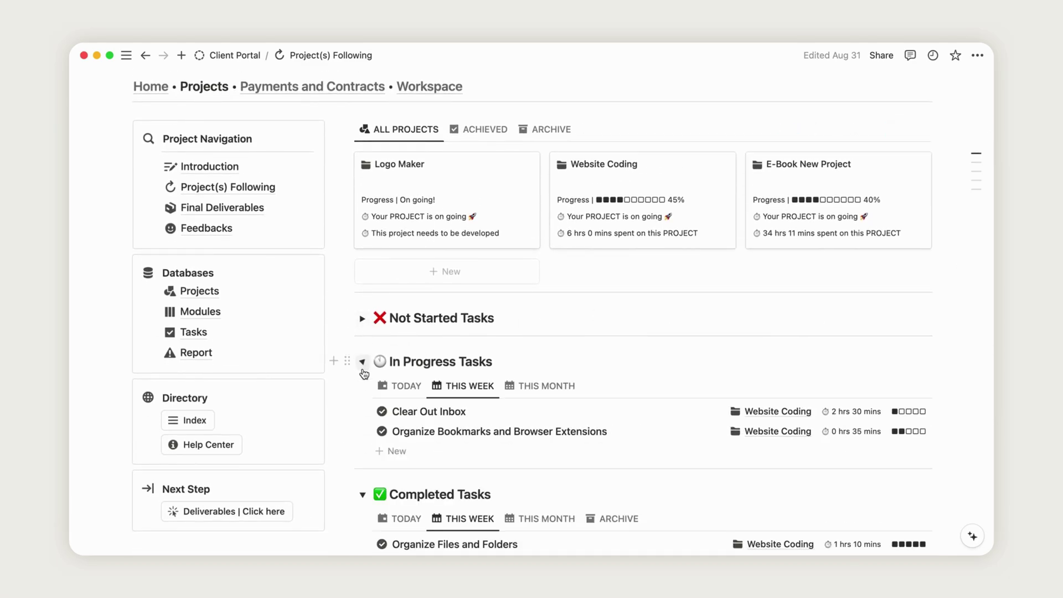
{"action": "left_click", "coordinate": [362, 318]}
Check the ACHIEVED and ARCHIVE project views, then return to ALL PROJECTS.
{"action": "scroll", "coordinate": [953, 296], "scroll_direction": "up", "scroll_amount": 3}
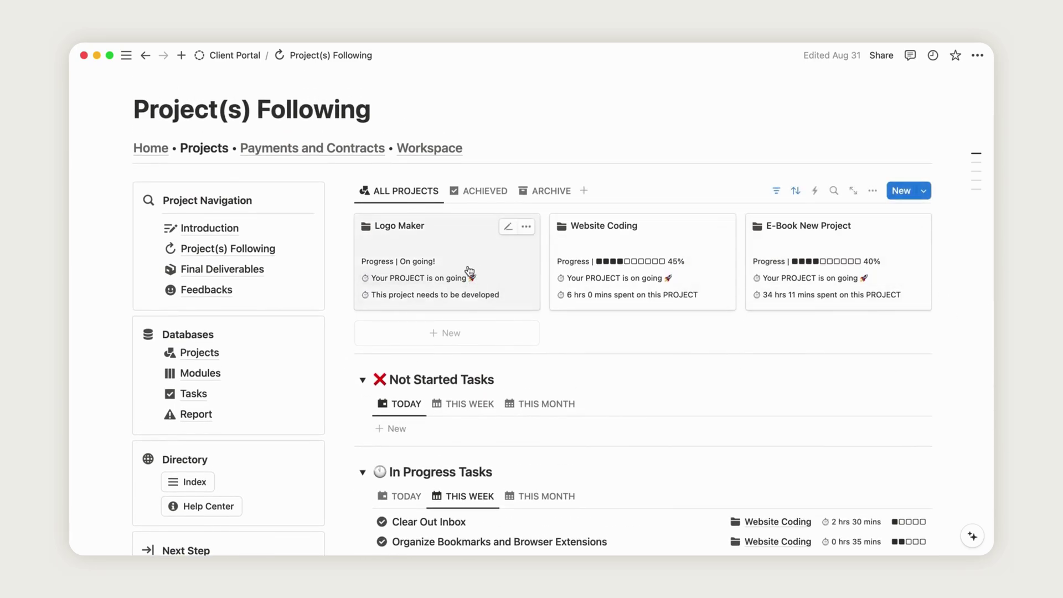
{"action": "left_click", "coordinate": [470, 189]}
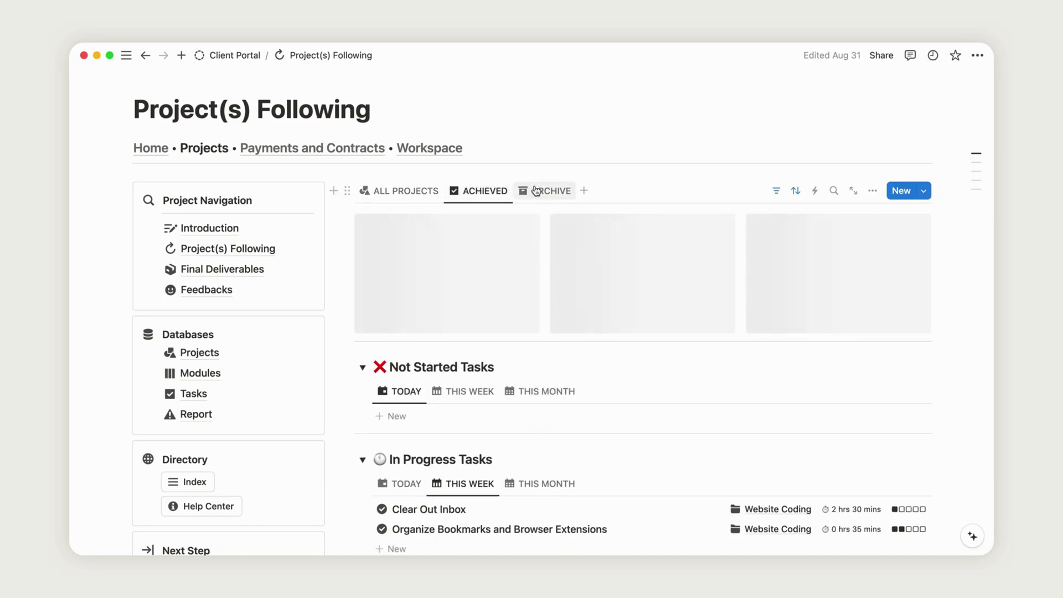
{"action": "left_click", "coordinate": [552, 192]}
{"action": "left_click", "coordinate": [406, 190]}
Cycle Not Started Tasks through THIS WEEK and THIS MONTH, ending on TODAY.
{"action": "scroll", "coordinate": [970, 296], "scroll_direction": "down", "scroll_amount": 5}
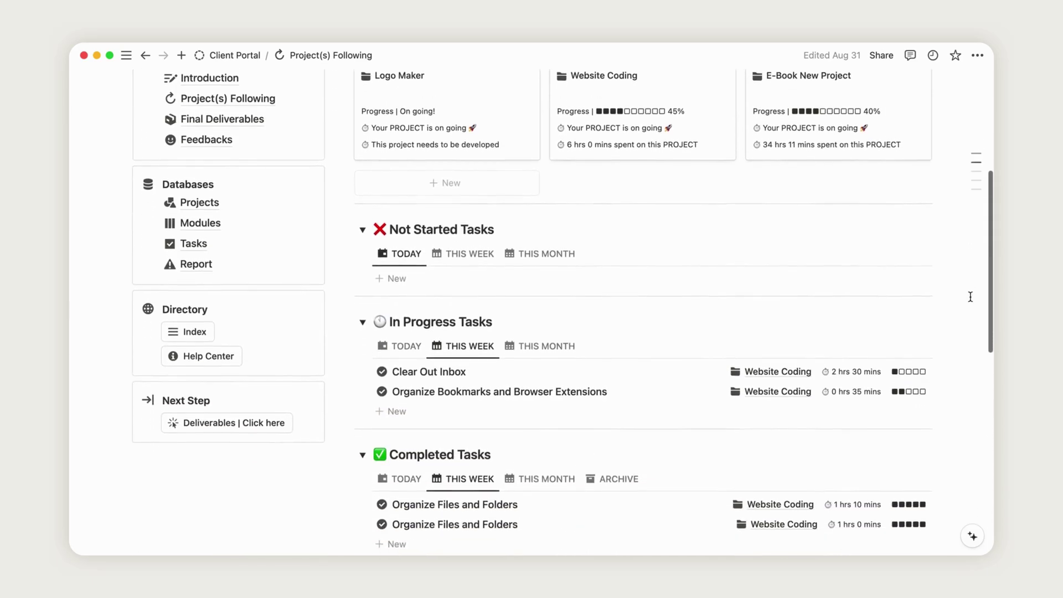
{"action": "scroll", "coordinate": [970, 296], "scroll_direction": "down", "scroll_amount": 1}
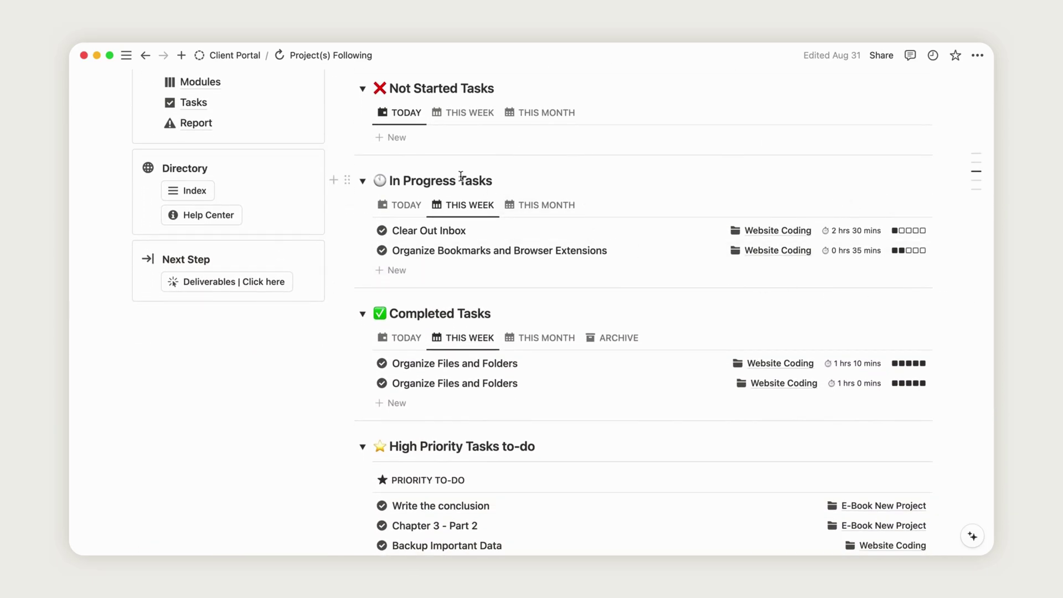
{"action": "left_click", "coordinate": [463, 114]}
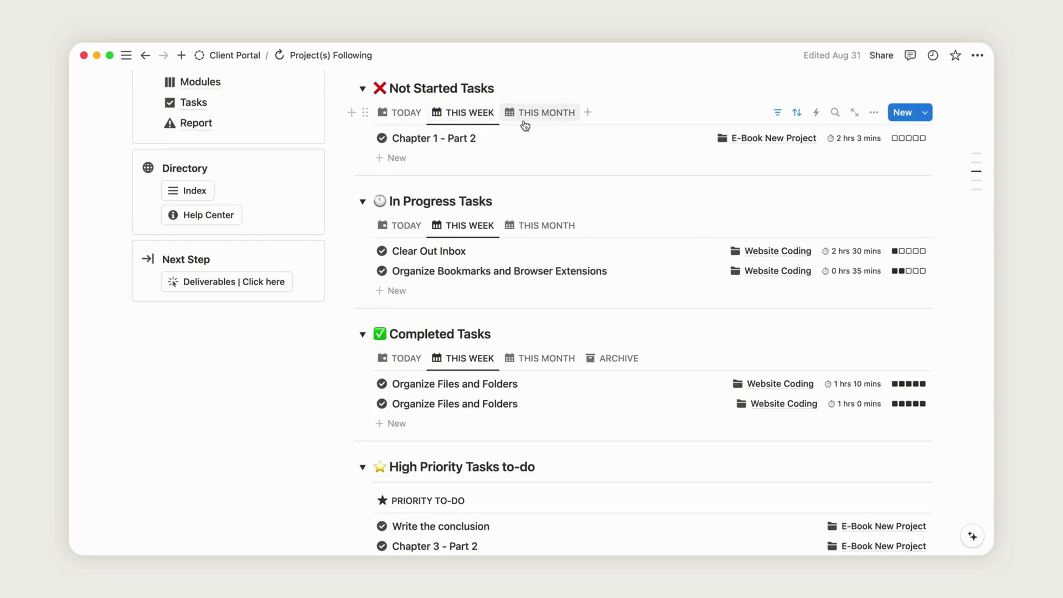
{"action": "left_click", "coordinate": [528, 124]}
{"action": "left_click", "coordinate": [476, 117]}
{"action": "left_click", "coordinate": [403, 119]}
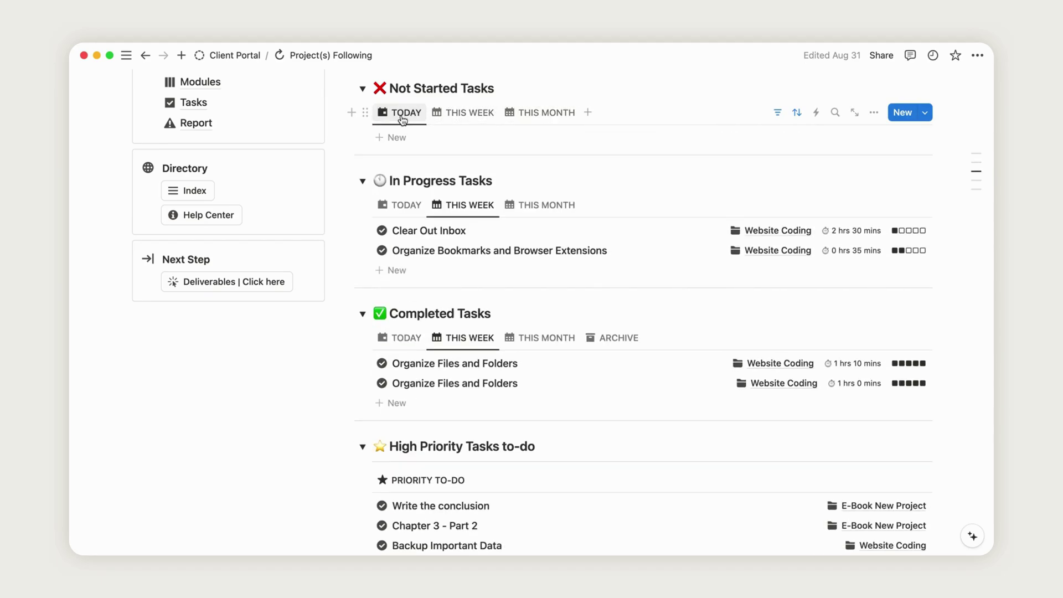
{"action": "scroll", "coordinate": [948, 195], "scroll_direction": "down", "scroll_amount": 10}
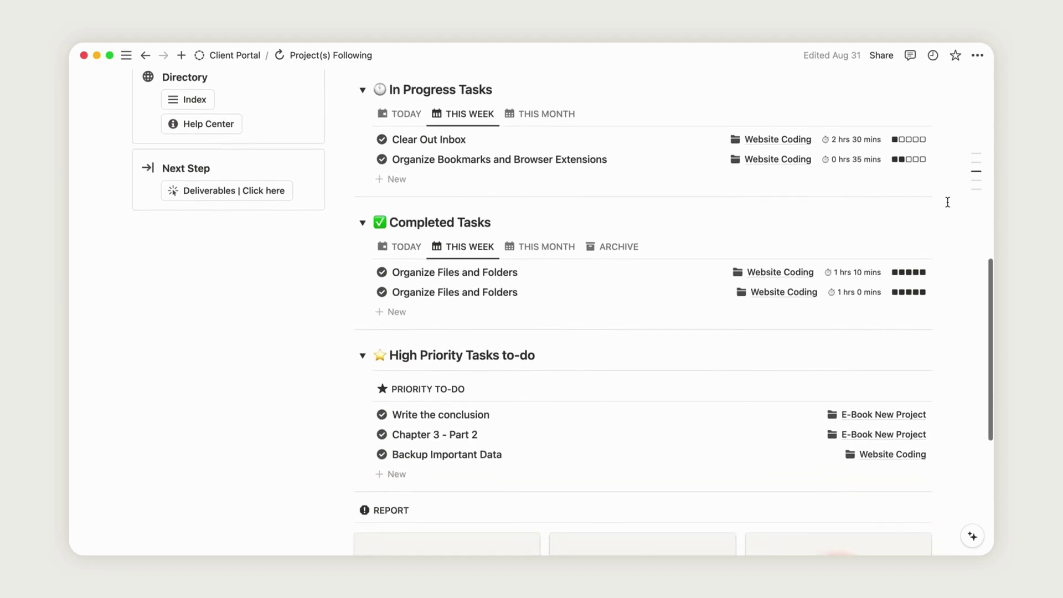
{"action": "scroll", "coordinate": [947, 202], "scroll_direction": "up", "scroll_amount": 20}
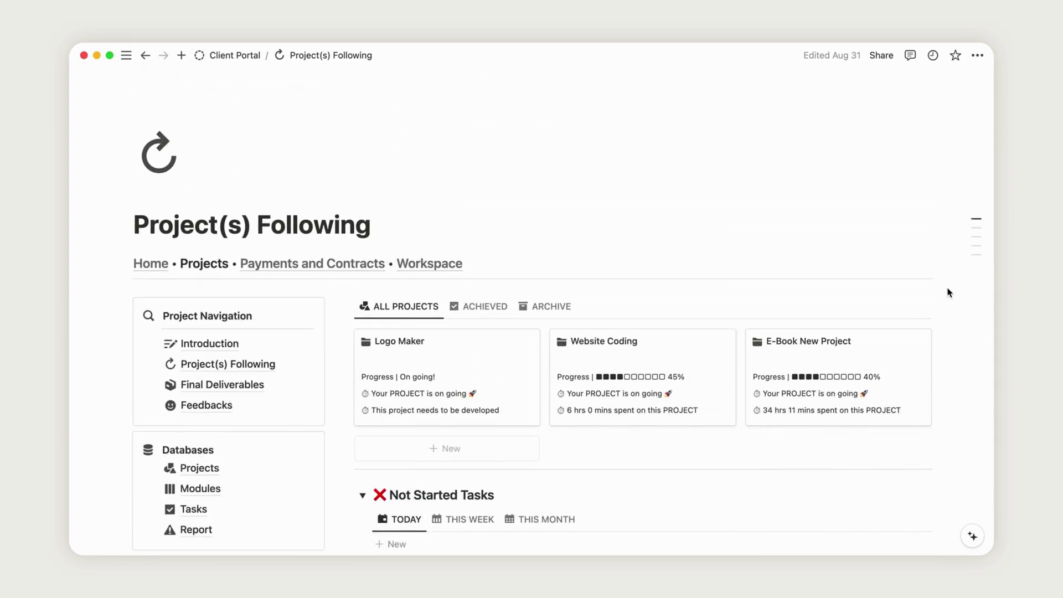
Create a new untitled project with + New under the projects gallery.
{"action": "left_click", "coordinate": [467, 456]}
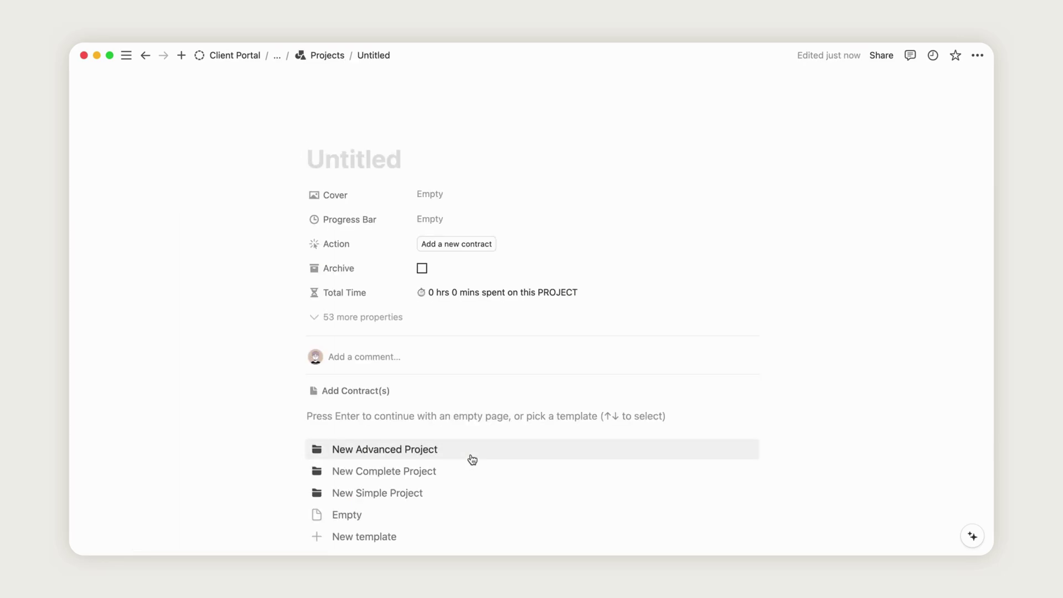
{"action": "scroll", "coordinate": [471, 458], "scroll_direction": "down", "scroll_amount": 5}
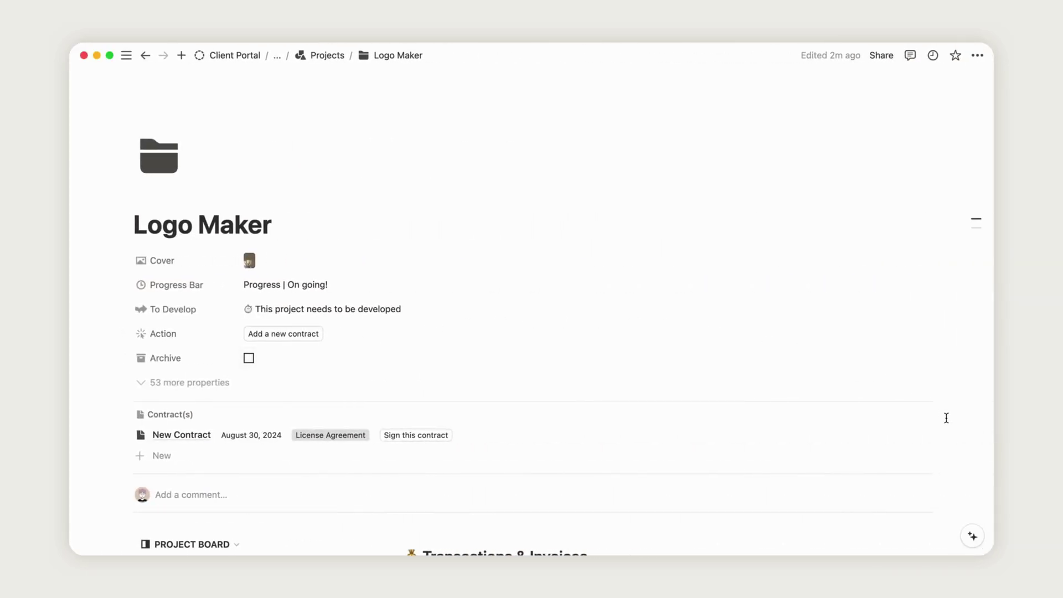
{"action": "scroll", "coordinate": [949, 430], "scroll_direction": "down", "scroll_amount": 5}
{"action": "scroll", "coordinate": [953, 431], "scroll_direction": "down", "scroll_amount": 6}
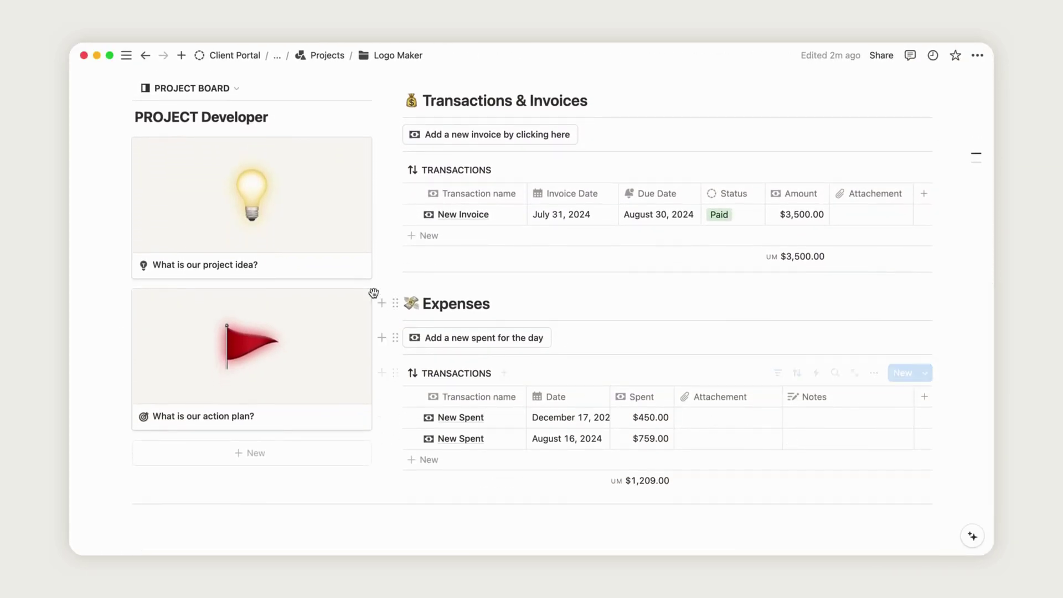
Open and close Logo Maker's project idea and 'What is our action plan?' pages.
{"action": "left_click", "coordinate": [301, 224]}
{"action": "scroll", "coordinate": [805, 410], "scroll_direction": "down", "scroll_amount": 6}
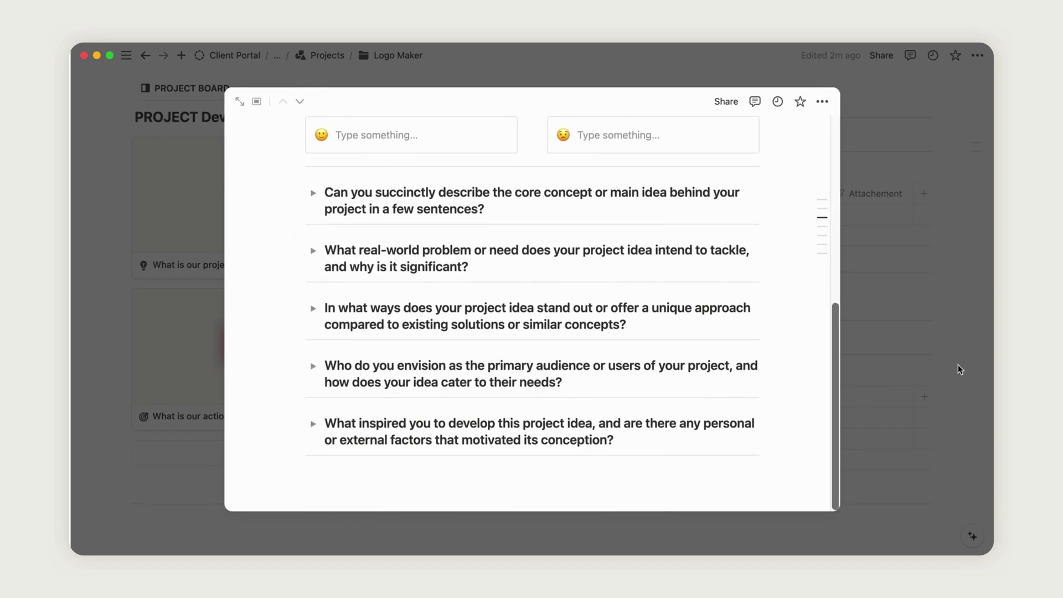
{"action": "left_click", "coordinate": [957, 364]}
{"action": "left_click", "coordinate": [343, 373]}
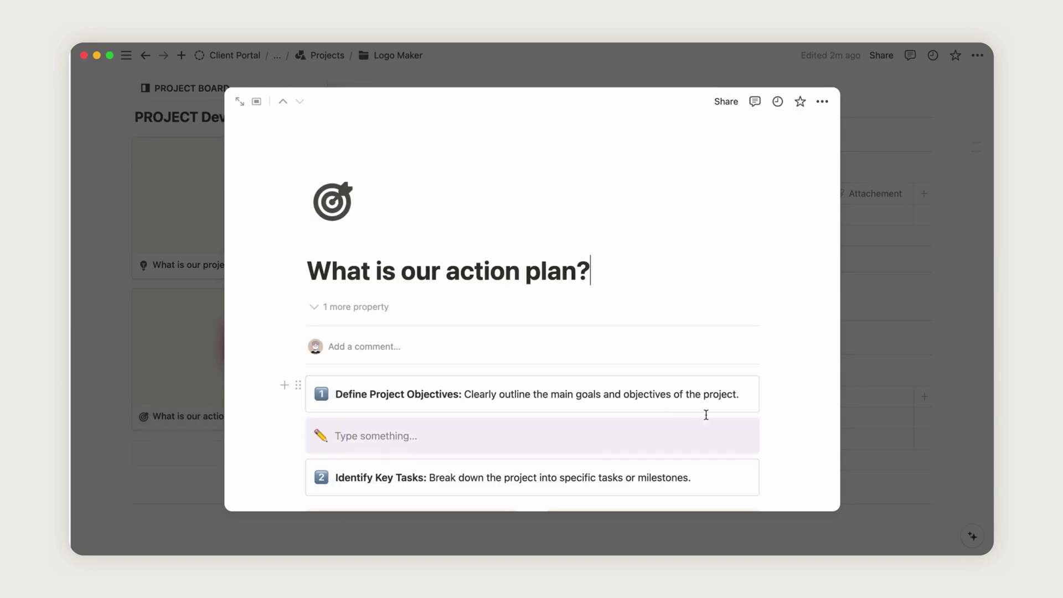
{"action": "scroll", "coordinate": [808, 426], "scroll_direction": "down", "scroll_amount": 15}
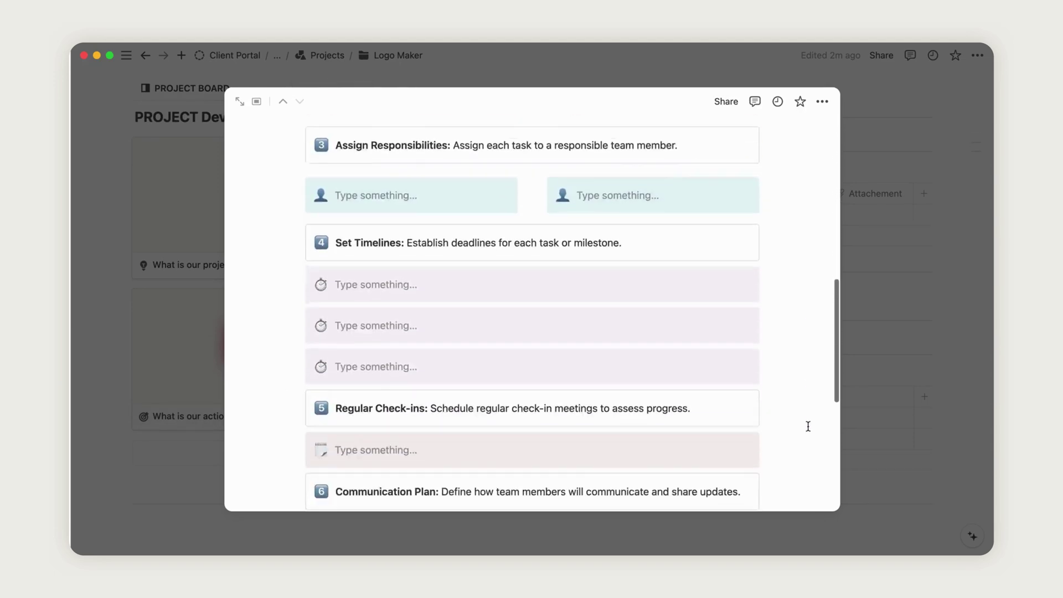
{"action": "scroll", "coordinate": [808, 426], "scroll_direction": "down", "scroll_amount": 3}
{"action": "left_click", "coordinate": [978, 414]}
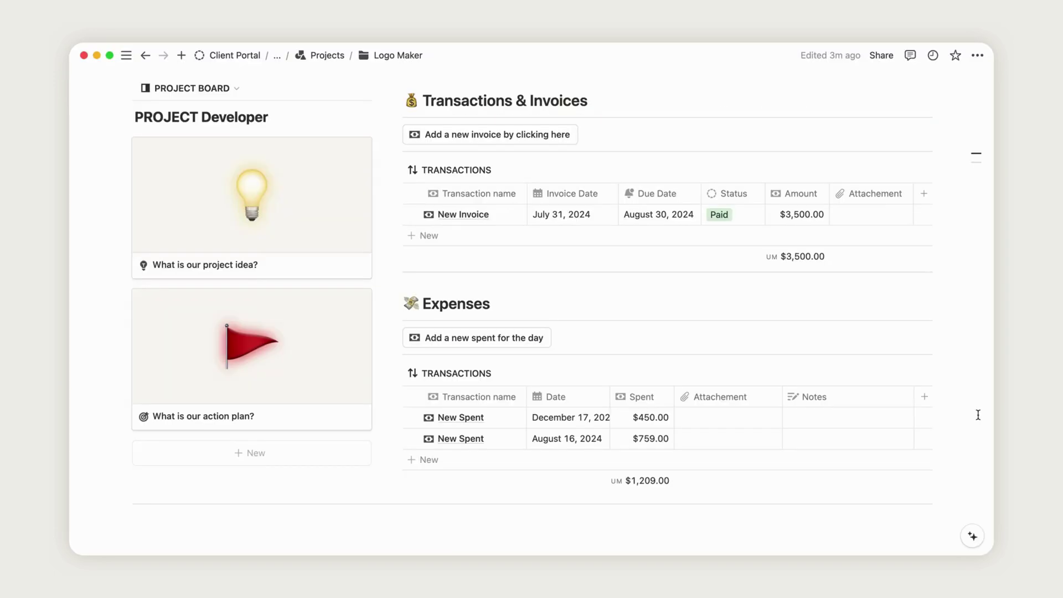
{"action": "scroll", "coordinate": [977, 414], "scroll_direction": "up", "scroll_amount": 10}
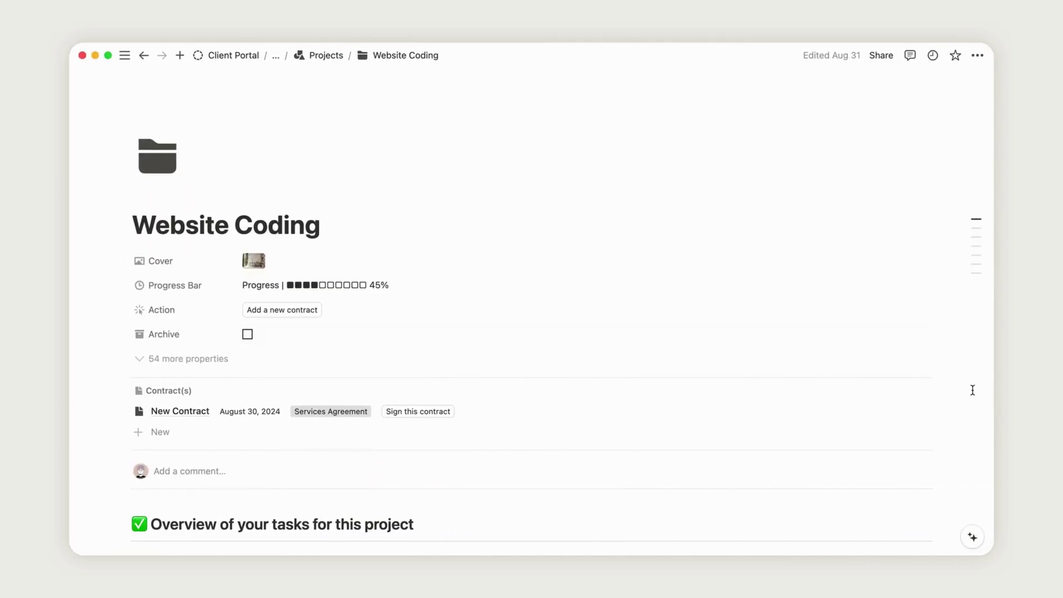
Scroll through E-Book's Timeline, Modules and Tasks board, Invoices and Task Schedule, back to Timeline.
{"action": "scroll", "coordinate": [972, 389], "scroll_direction": "down", "scroll_amount": 6}
{"action": "scroll", "coordinate": [972, 389], "scroll_direction": "down", "scroll_amount": 15}
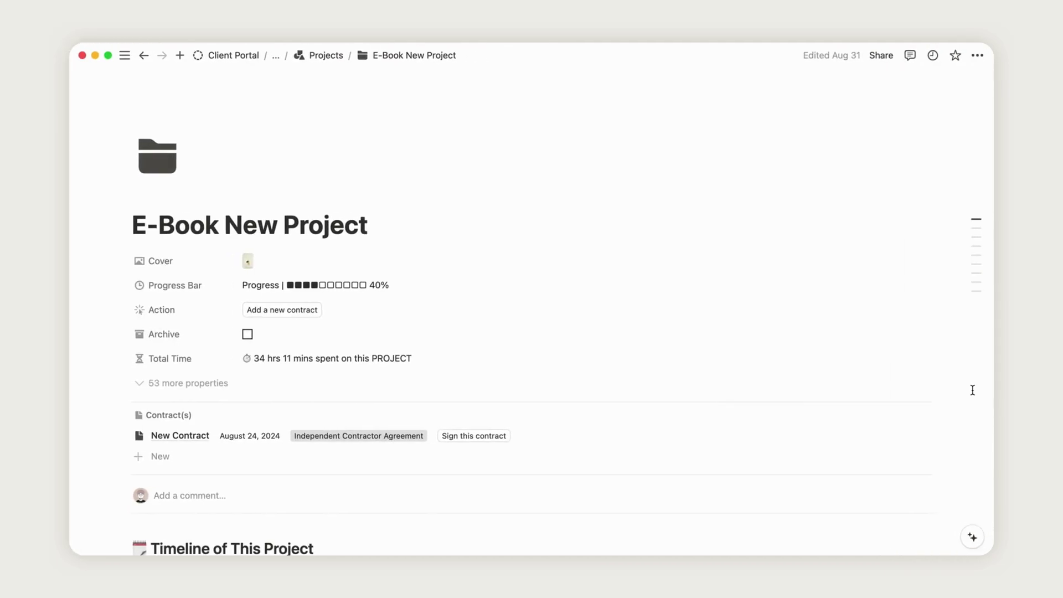
{"action": "scroll", "coordinate": [972, 390], "scroll_direction": "down", "scroll_amount": 8}
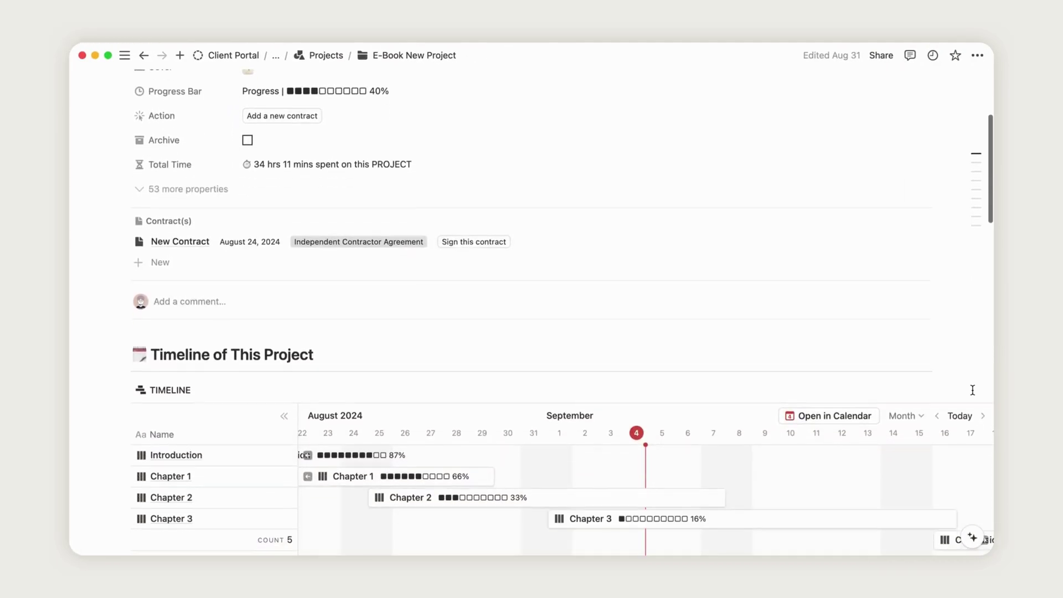
{"action": "scroll", "coordinate": [975, 395], "scroll_direction": "down", "scroll_amount": 5}
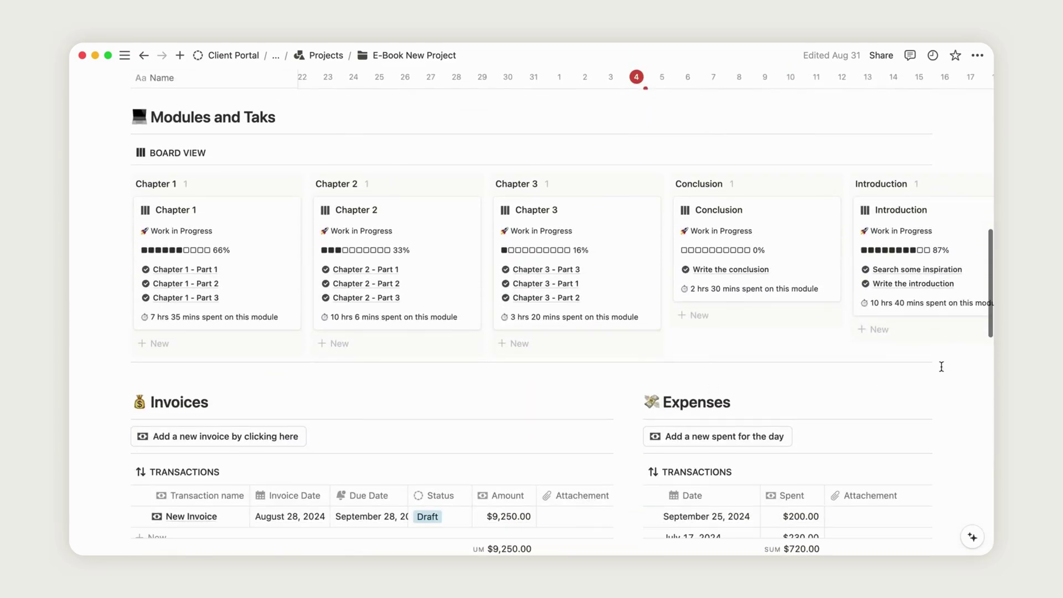
{"action": "scroll", "coordinate": [862, 308], "scroll_direction": "right", "scroll_amount": 5}
{"action": "scroll", "coordinate": [861, 307], "scroll_direction": "left", "scroll_amount": 5}
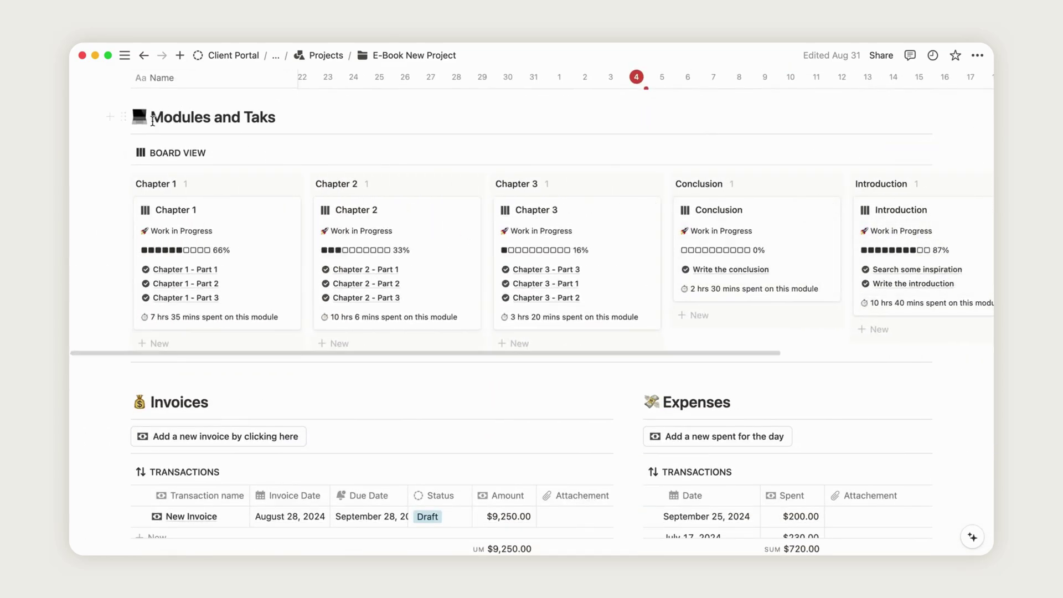
{"action": "scroll", "coordinate": [909, 457], "scroll_direction": "down", "scroll_amount": 4}
{"action": "scroll", "coordinate": [910, 465], "scroll_direction": "down", "scroll_amount": 10}
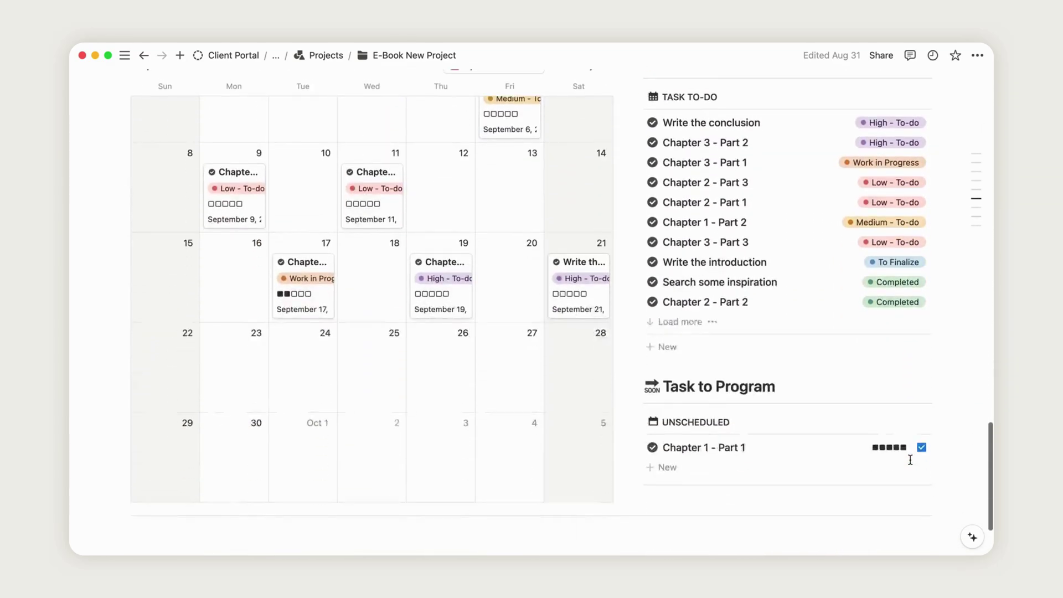
{"action": "scroll", "coordinate": [910, 461], "scroll_direction": "up", "scroll_amount": 5}
{"action": "scroll", "coordinate": [910, 463], "scroll_direction": "up", "scroll_amount": 10}
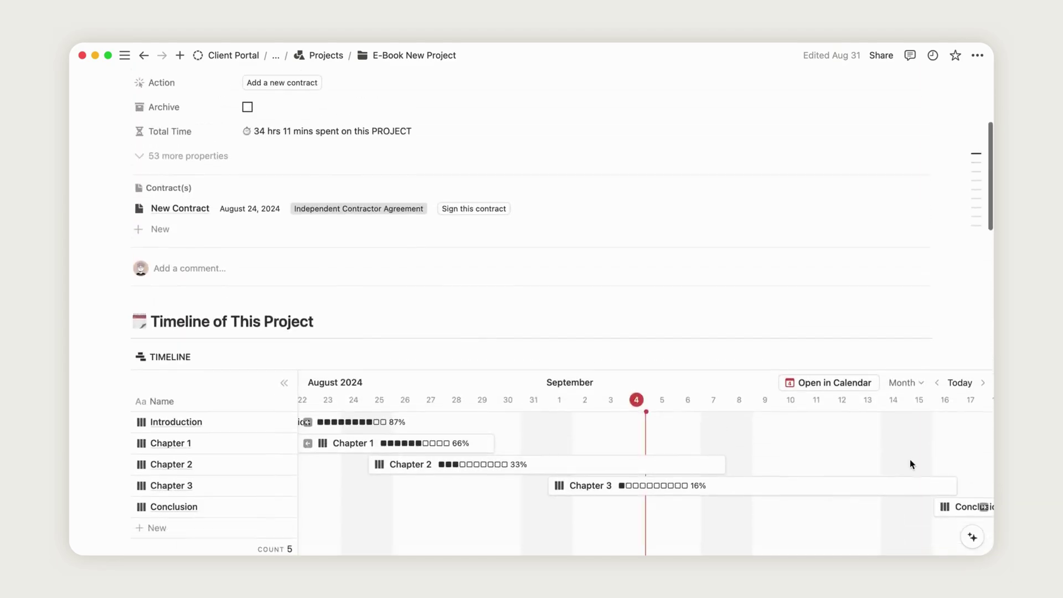
{"action": "scroll", "coordinate": [909, 465], "scroll_direction": "down", "scroll_amount": 3}
{"action": "scroll", "coordinate": [705, 366], "scroll_direction": "left", "scroll_amount": 5}
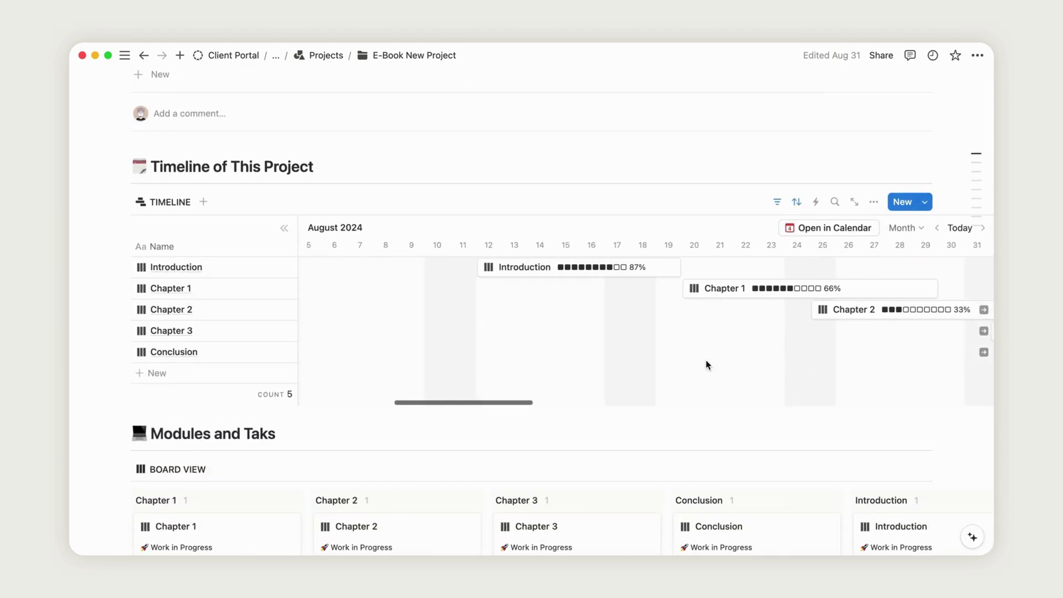
Shift Introduction about three days later and Conclusion one day earlier on the timeline.
{"action": "scroll", "coordinate": [664, 343], "scroll_direction": "right", "scroll_amount": 3}
{"action": "left_click_drag", "start_coordinate": [488, 277], "coordinate": [564, 271]}
{"action": "scroll", "coordinate": [672, 330], "scroll_direction": "right", "scroll_amount": 10}
{"action": "left_click_drag", "start_coordinate": [713, 355], "coordinate": [689, 357]}
Add a New Module bar spanning September 20–26.
{"action": "left_click", "coordinate": [765, 374]}
{"action": "left_click_drag", "start_coordinate": [887, 373], "coordinate": [787, 376]}
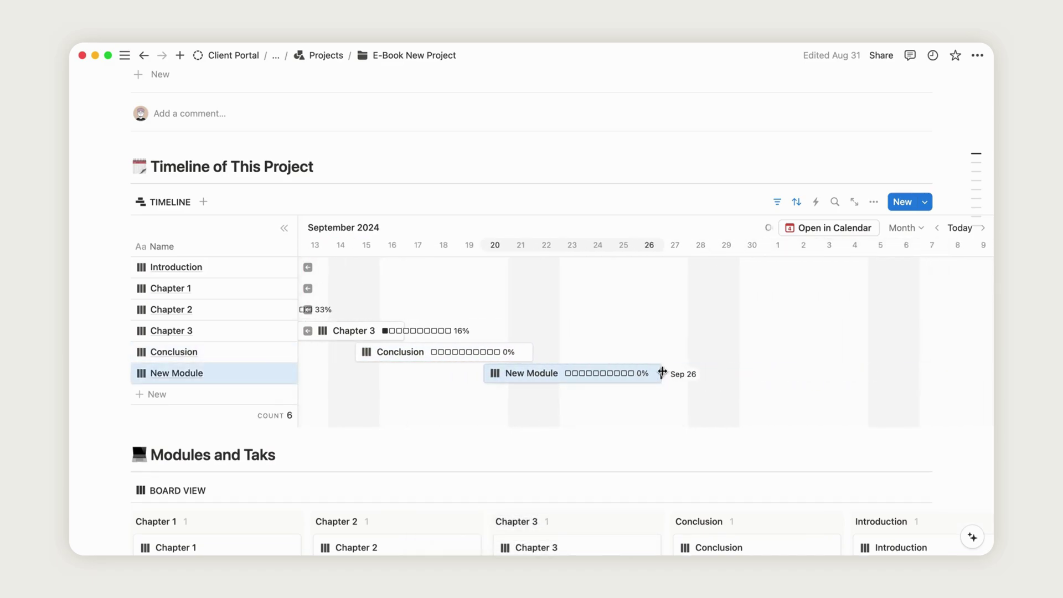
{"action": "scroll", "coordinate": [661, 371], "scroll_direction": "down", "scroll_amount": 5}
{"action": "scroll", "coordinate": [765, 345], "scroll_direction": "right", "scroll_amount": 3}
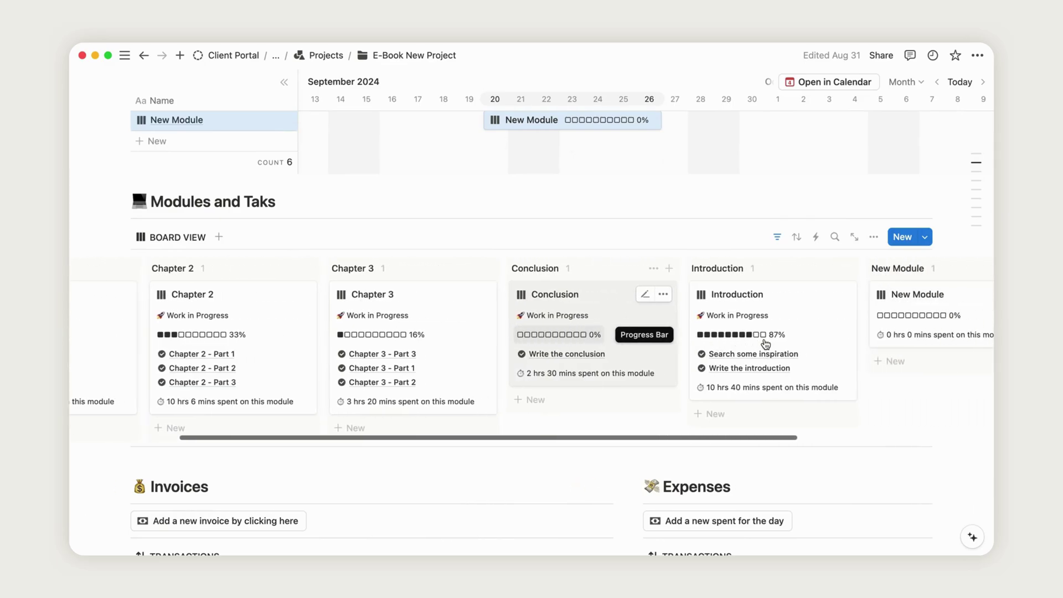
{"action": "scroll", "coordinate": [764, 340], "scroll_direction": "right", "scroll_amount": 3}
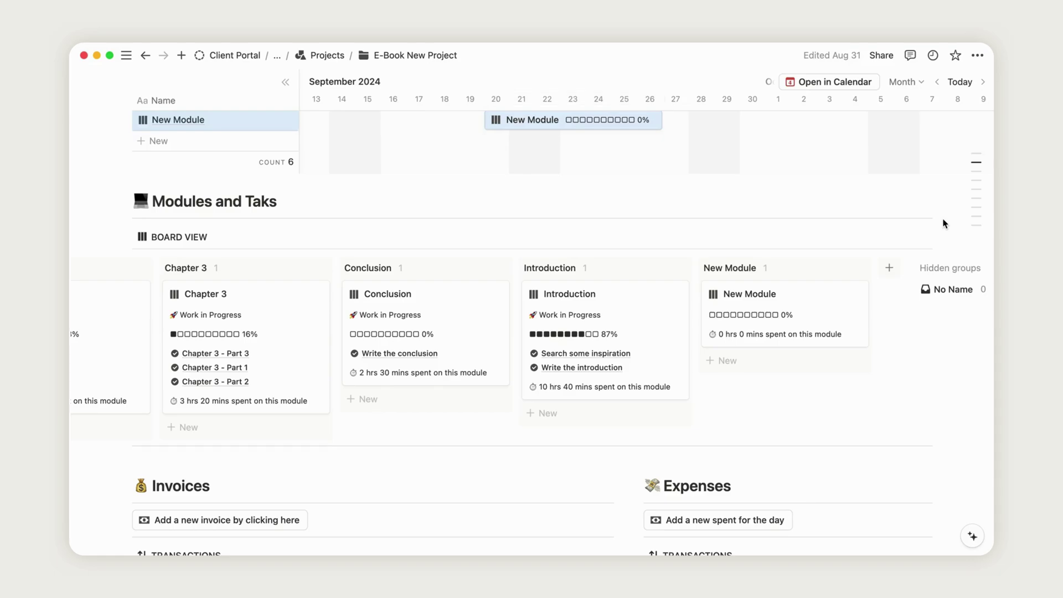
{"action": "scroll", "coordinate": [828, 305], "scroll_direction": "right", "scroll_amount": 3}
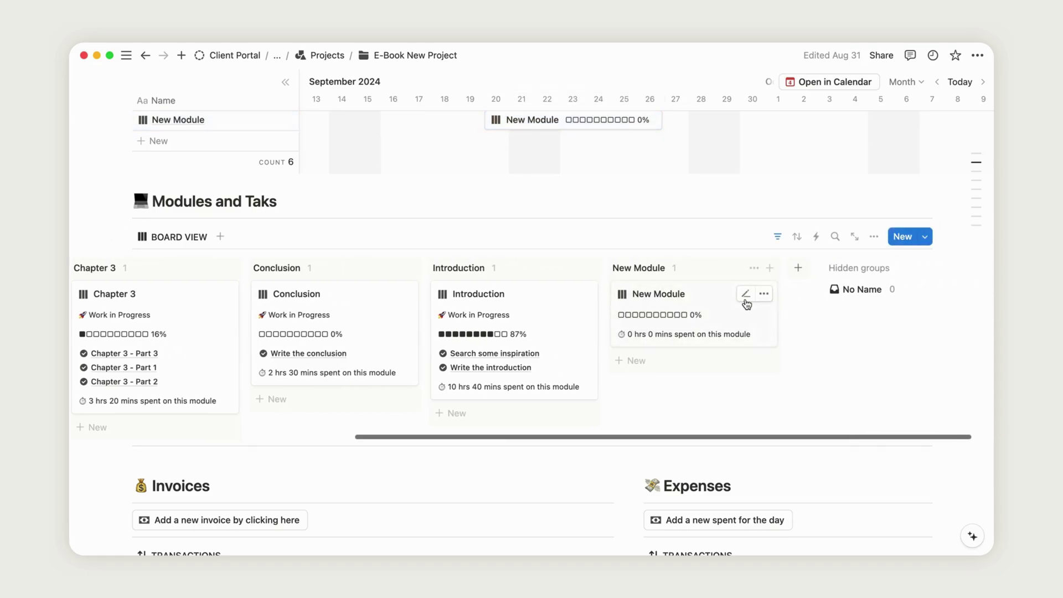
Create a task named 'New Task' and link it to New Module.
{"action": "left_click", "coordinate": [714, 303]}
{"action": "scroll", "coordinate": [418, 330], "scroll_direction": "right", "scroll_amount": 7}
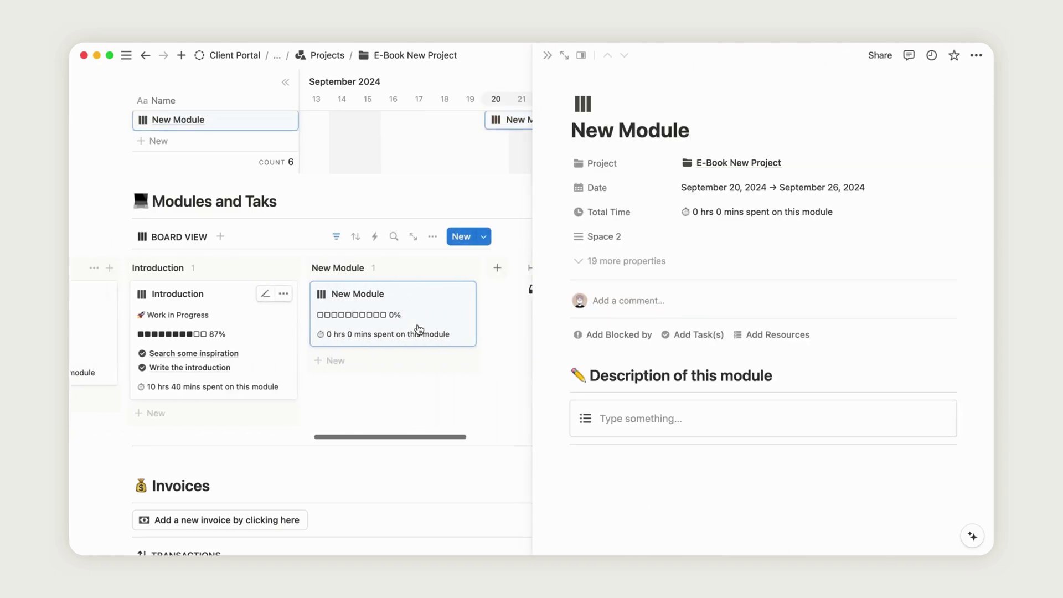
{"action": "left_click", "coordinate": [705, 342]}
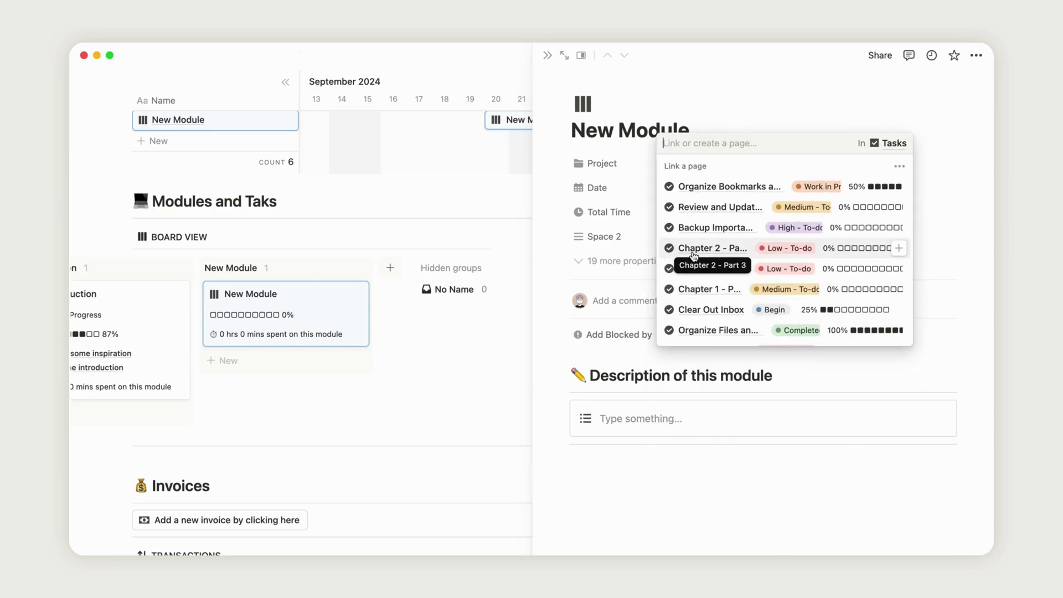
{"action": "type", "text": "New Task"}
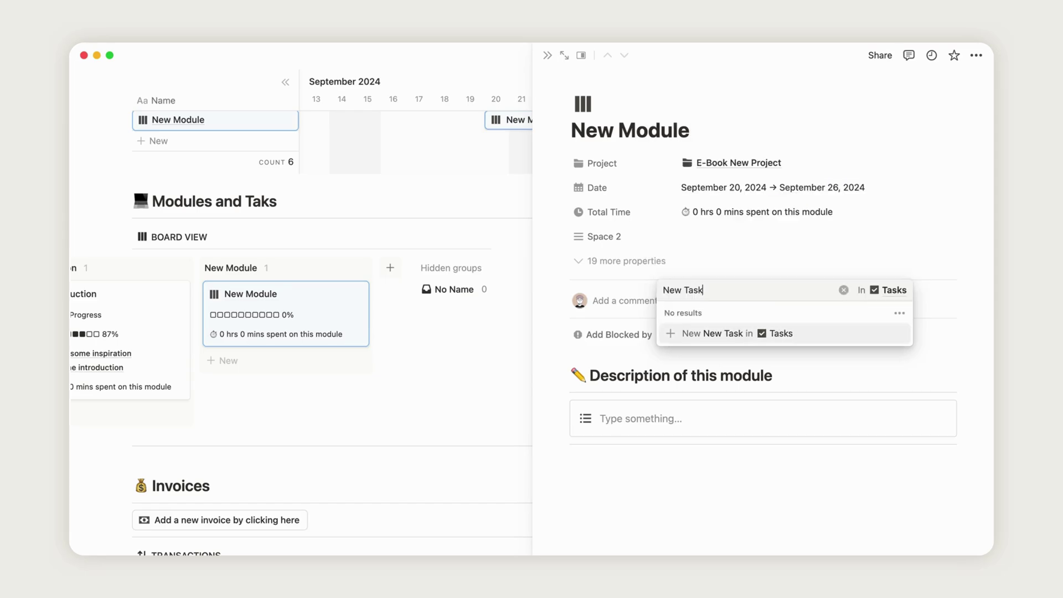
{"action": "left_click", "coordinate": [710, 335]}
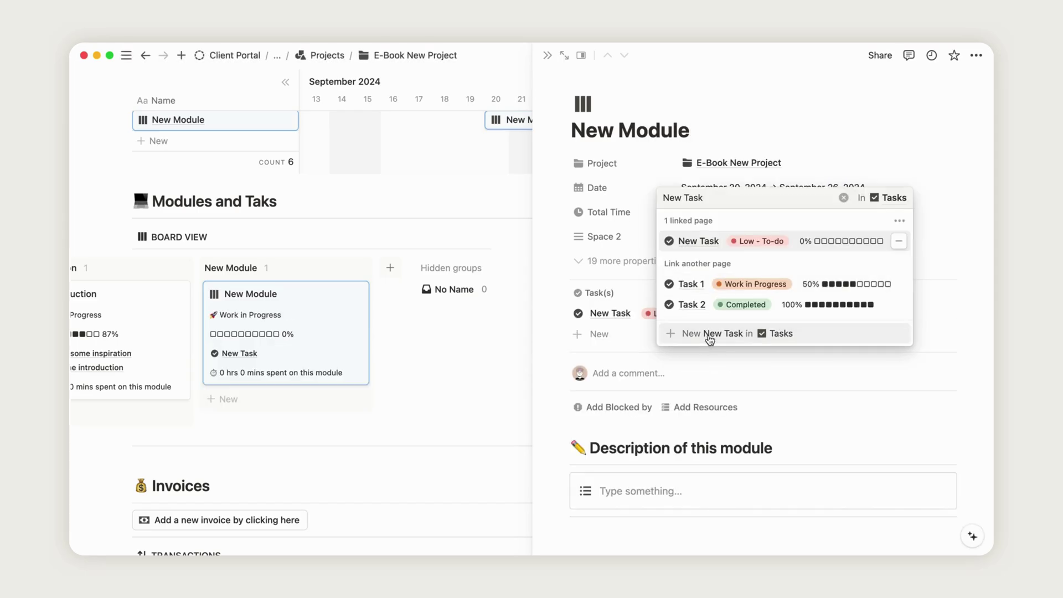
{"action": "left_click", "coordinate": [701, 352]}
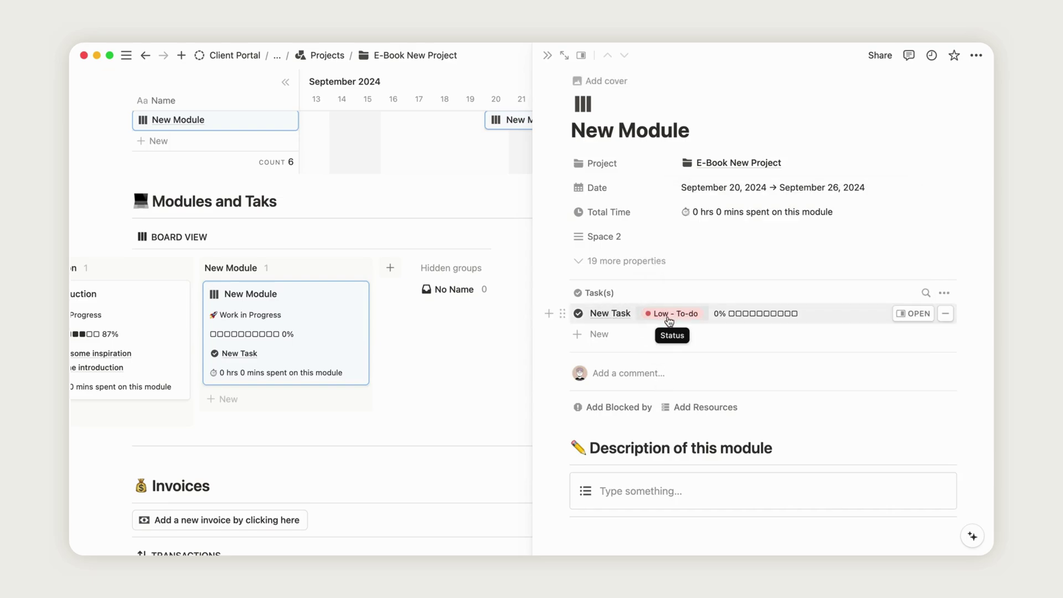
Set New Task's status to Work in Progress and open its page.
{"action": "left_click", "coordinate": [671, 315]}
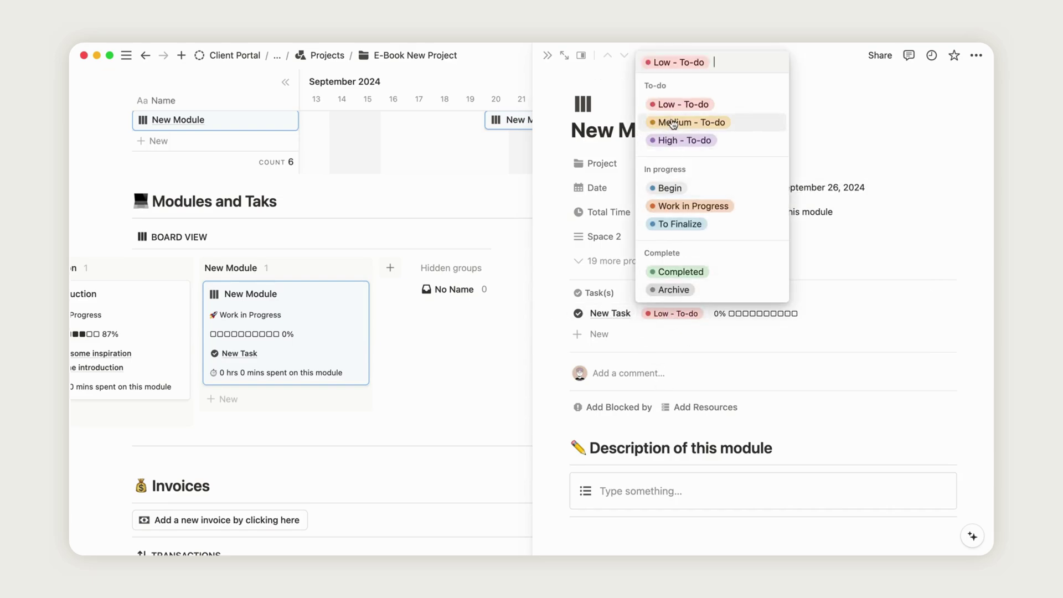
{"action": "left_click", "coordinate": [673, 123]}
{"action": "left_click", "coordinate": [678, 315]}
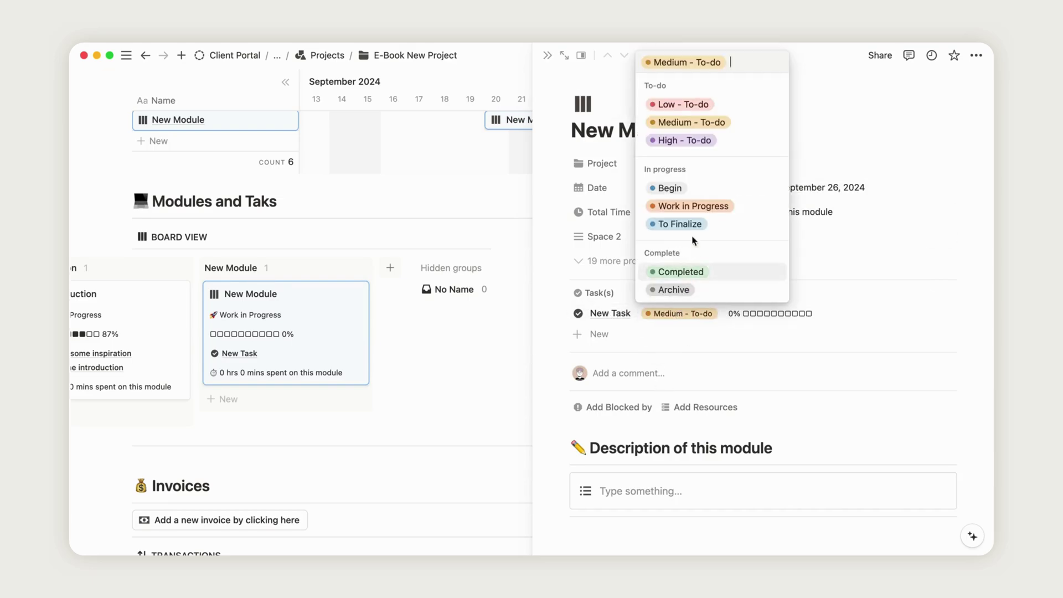
{"action": "left_click", "coordinate": [709, 208]}
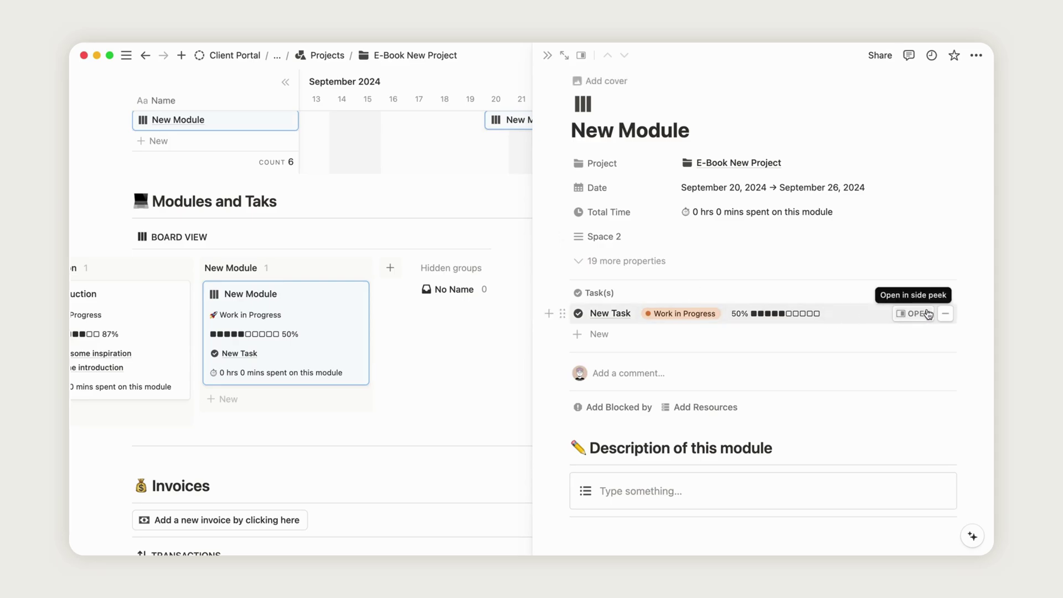
{"action": "left_click", "coordinate": [920, 313]}
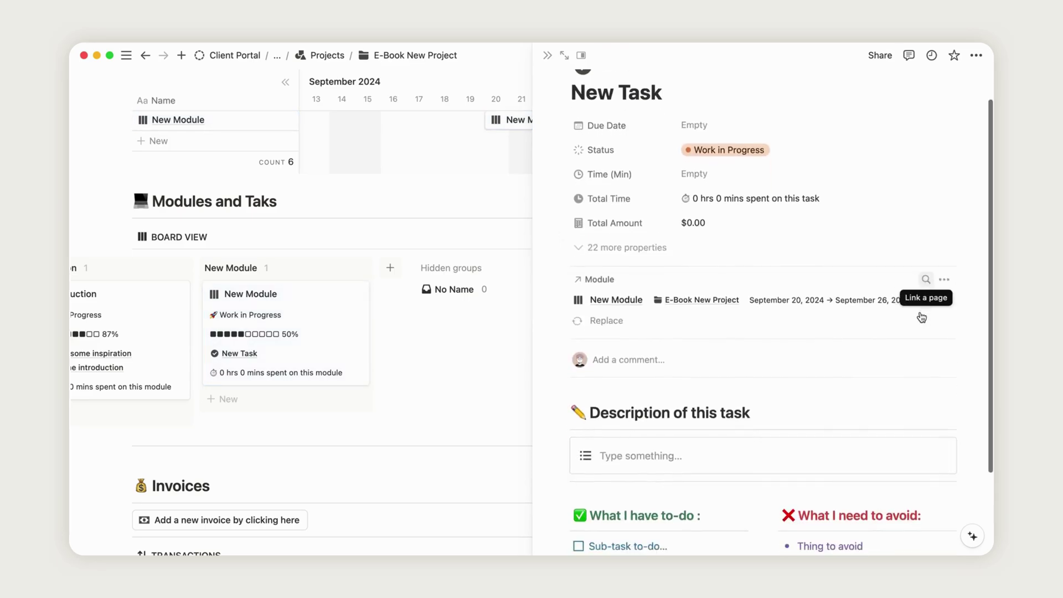
Close the New Task side peek and review the modules board, timeline and progress.
{"action": "scroll", "coordinate": [921, 318], "scroll_direction": "down", "scroll_amount": 5}
{"action": "scroll", "coordinate": [858, 382], "scroll_direction": "up", "scroll_amount": 5}
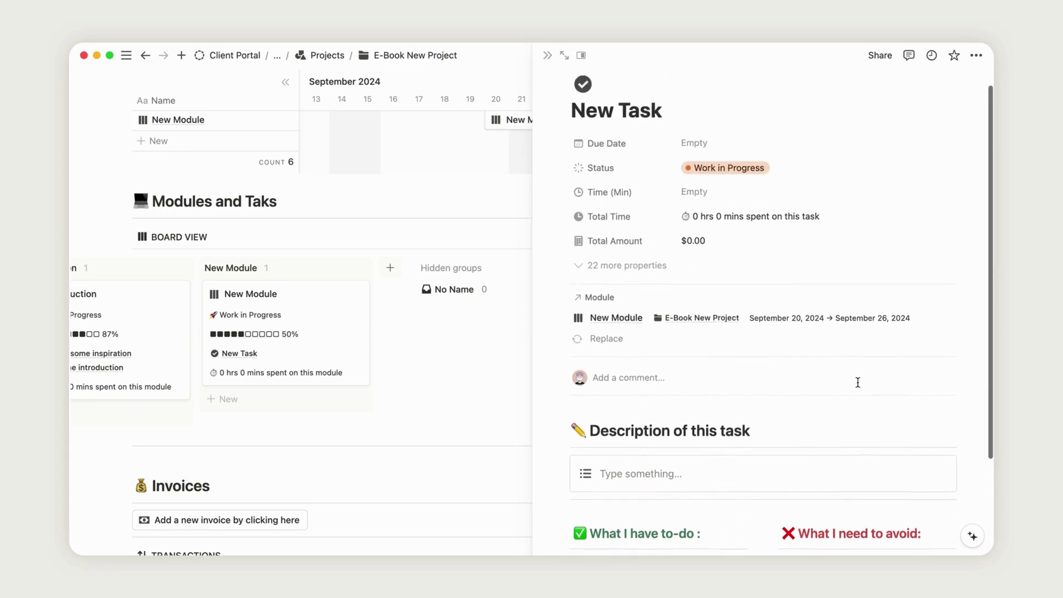
{"action": "scroll", "coordinate": [223, 416], "scroll_direction": "left", "scroll_amount": 2}
{"action": "scroll", "coordinate": [223, 416], "scroll_direction": "left", "scroll_amount": 10}
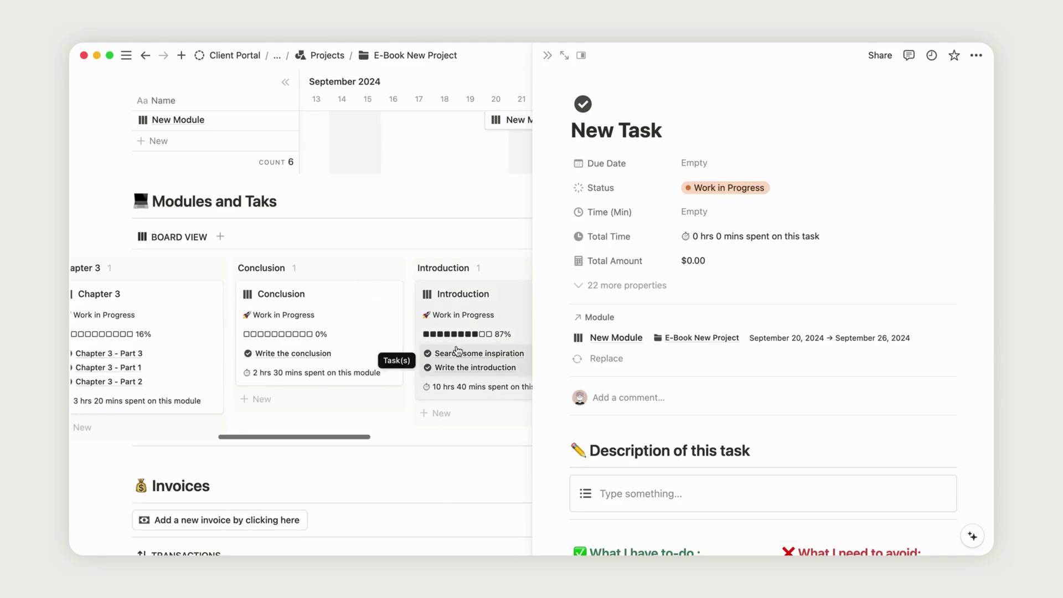
{"action": "left_click", "coordinate": [547, 54]}
{"action": "scroll", "coordinate": [659, 401], "scroll_direction": "left", "scroll_amount": 10}
{"action": "scroll", "coordinate": [542, 341], "scroll_direction": "up", "scroll_amount": 5}
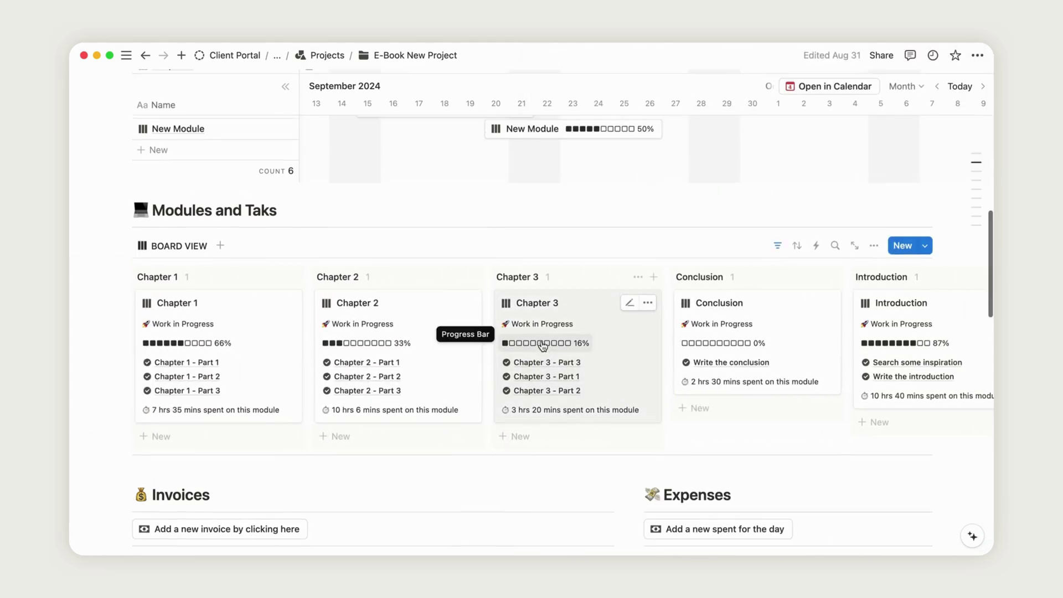
{"action": "scroll", "coordinate": [480, 460], "scroll_direction": "left", "scroll_amount": 5}
{"action": "scroll", "coordinate": [481, 459], "scroll_direction": "left", "scroll_amount": 10}
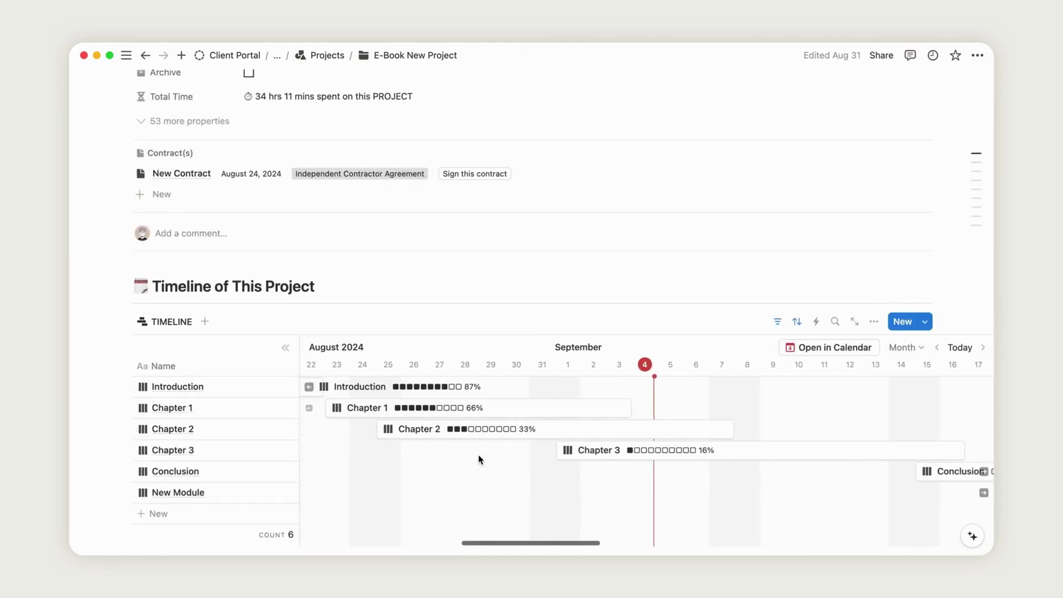
{"action": "scroll", "coordinate": [481, 242], "scroll_direction": "up", "scroll_amount": 5}
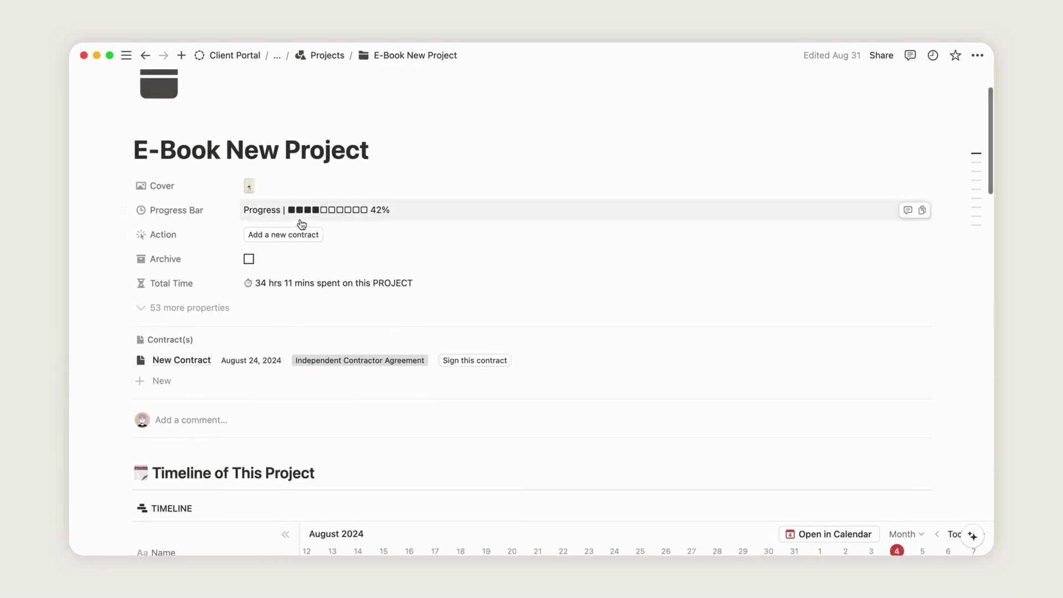
{"action": "scroll", "coordinate": [463, 383], "scroll_direction": "down", "scroll_amount": 15}
{"action": "scroll", "coordinate": [605, 289], "scroll_direction": "right", "scroll_amount": 10}
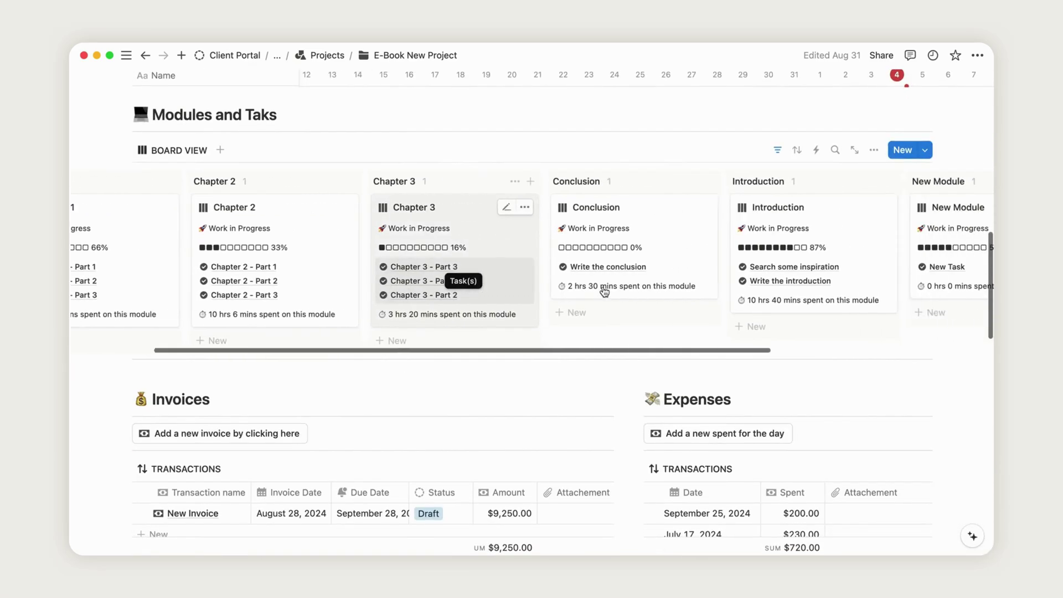
Set New Task's Time (Min) to 150.
{"action": "left_click", "coordinate": [681, 268]}
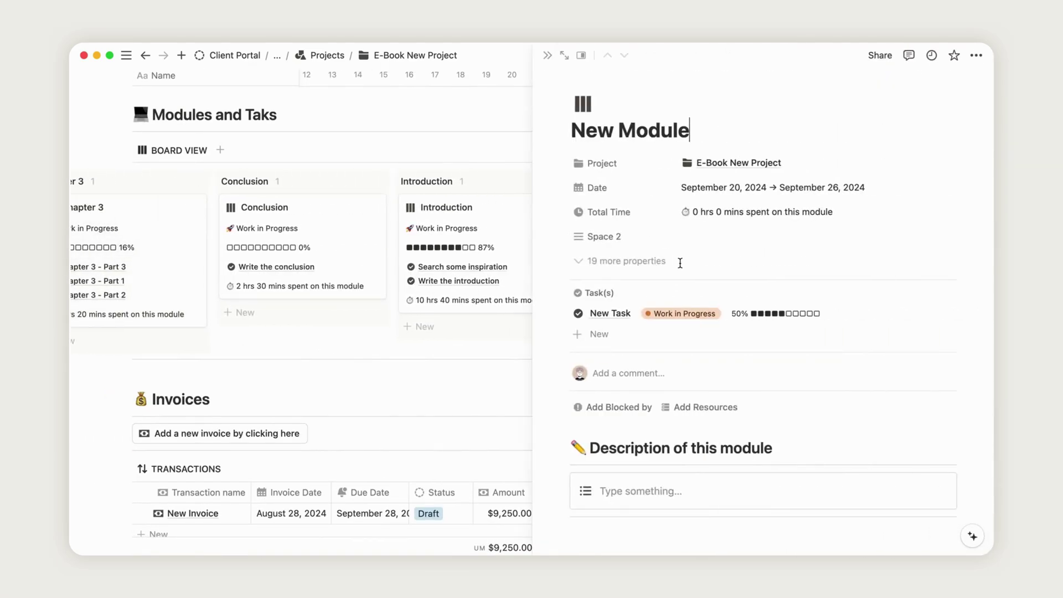
{"action": "left_click", "coordinate": [911, 314]}
{"action": "left_click", "coordinate": [713, 215]}
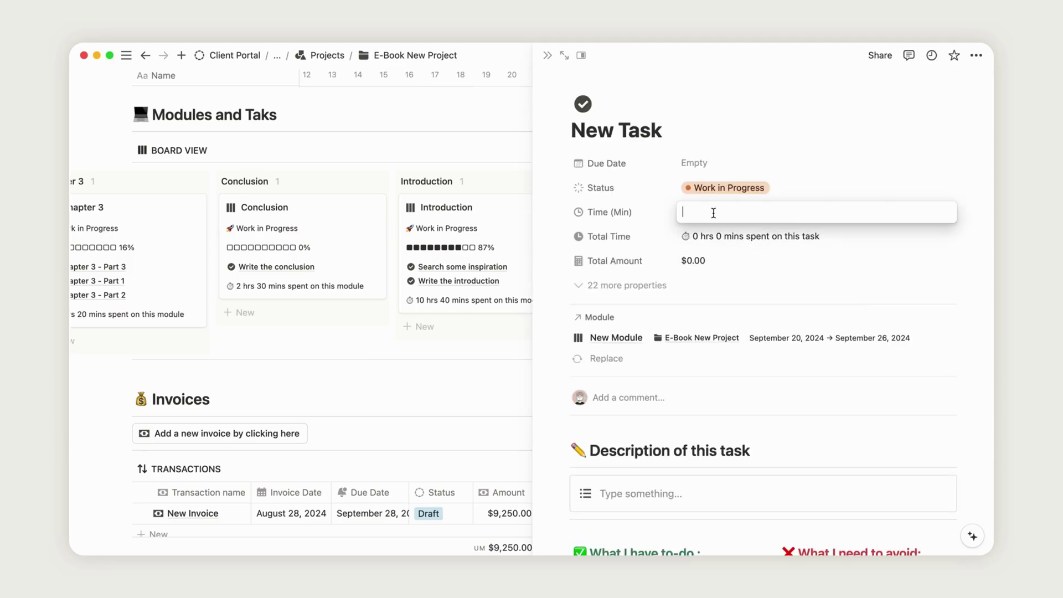
{"action": "type", "text": "150"}
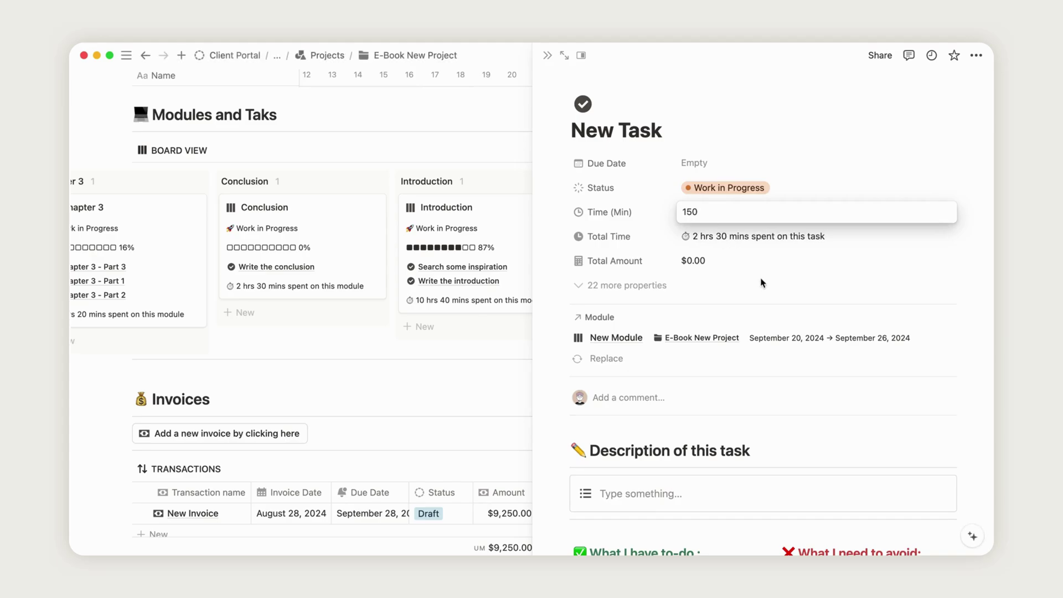
{"action": "left_click", "coordinate": [710, 235]}
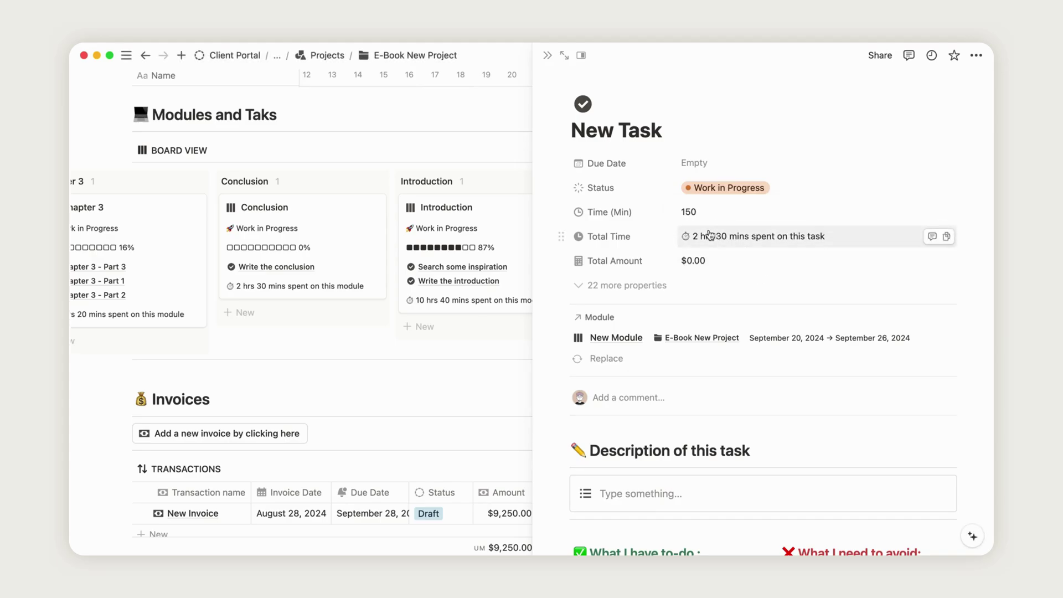
{"action": "left_click", "coordinate": [545, 57]}
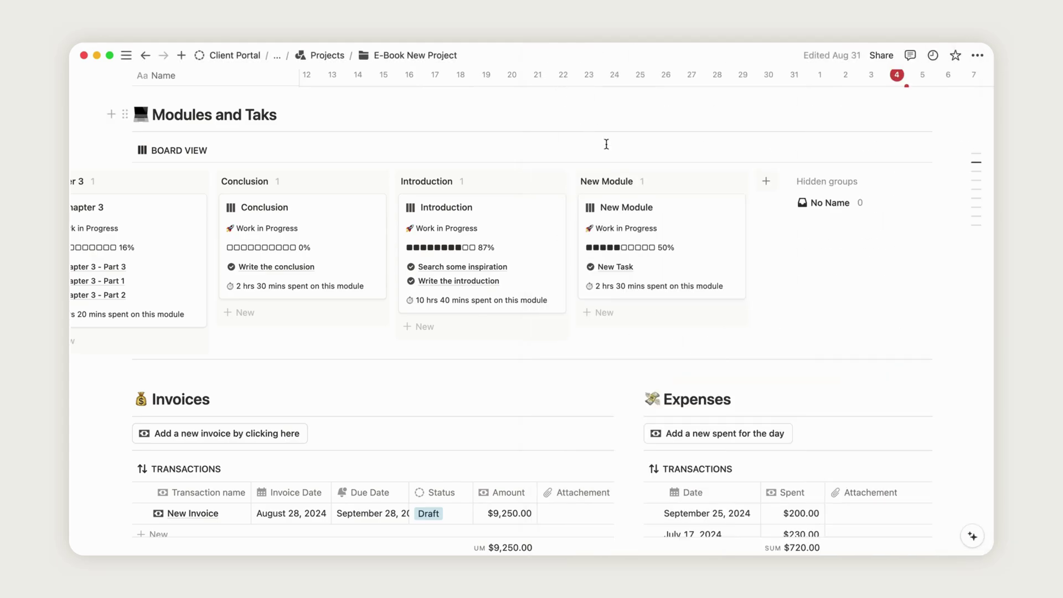
Add New Task 2 under New Module with status To Finalize and 65 minutes.
{"action": "left_click", "coordinate": [698, 262]}
{"action": "scroll", "coordinate": [438, 287], "scroll_direction": "right", "scroll_amount": 5}
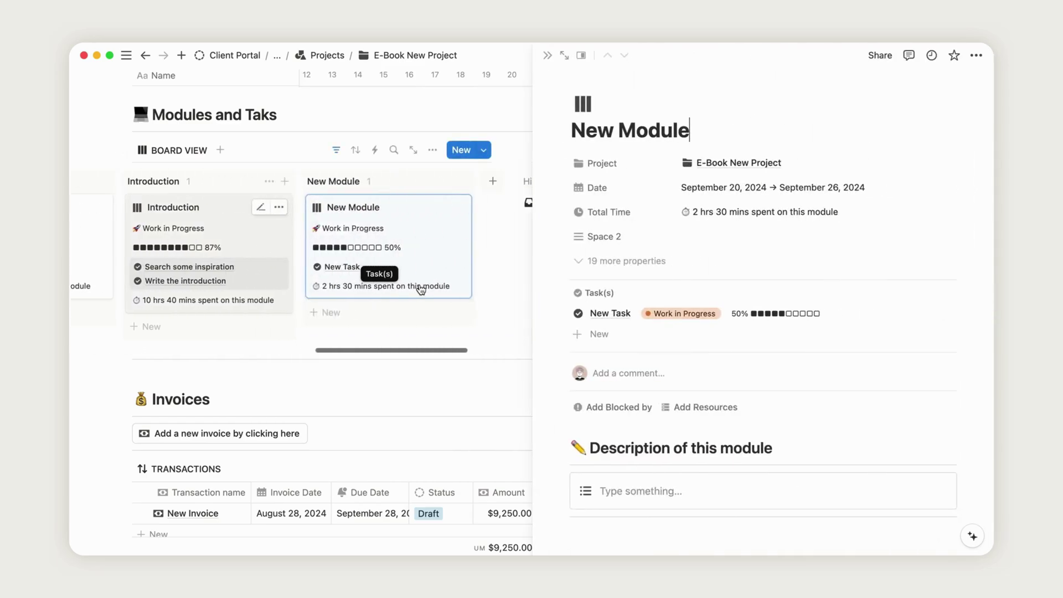
{"action": "left_click", "coordinate": [596, 335]}
{"action": "type", "text": "New Task 2"}
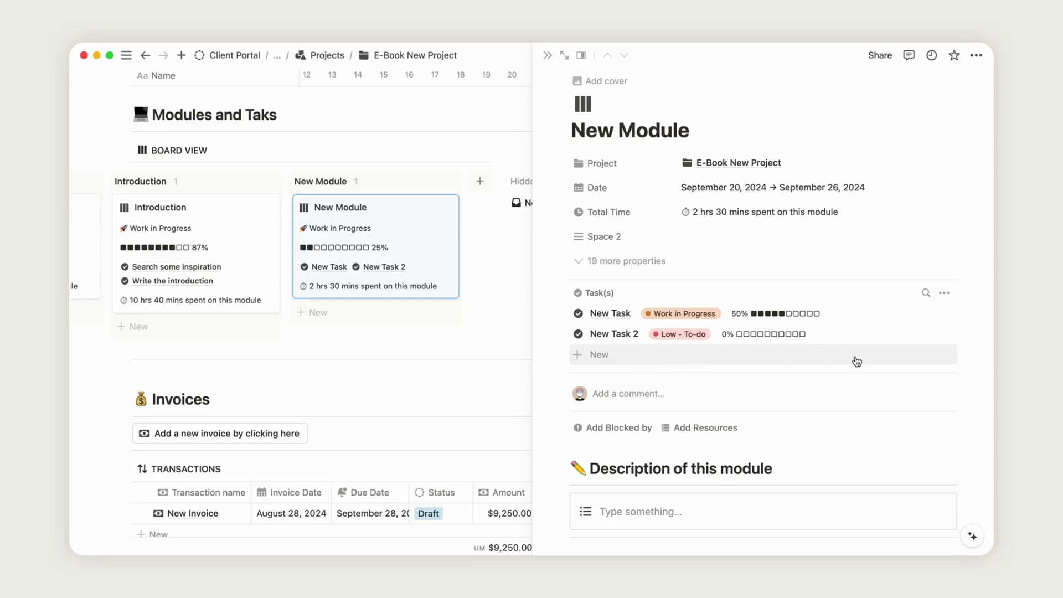
{"action": "left_click", "coordinate": [914, 335]}
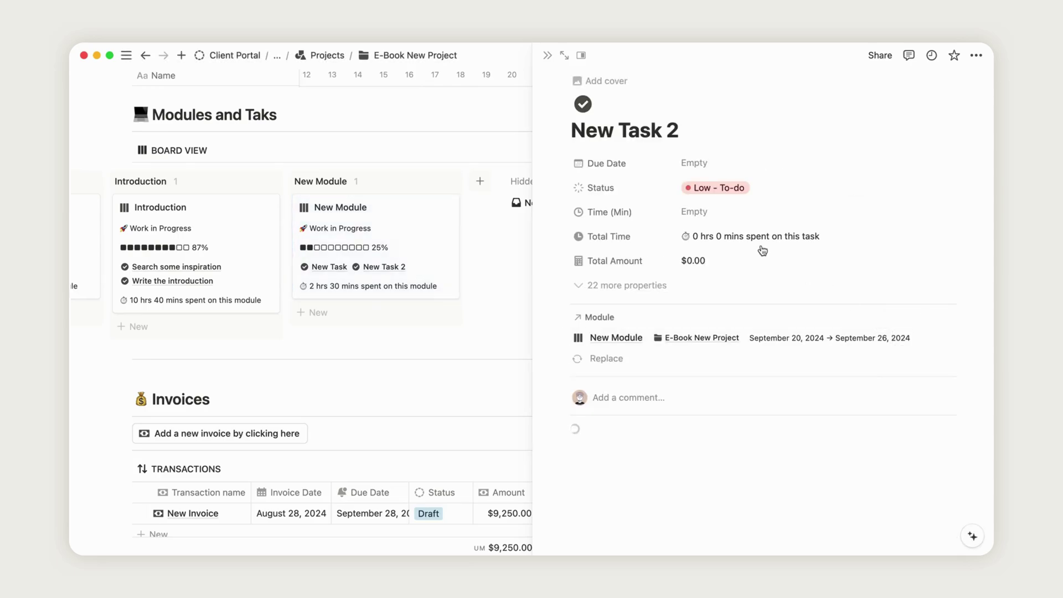
{"action": "left_click", "coordinate": [712, 187]}
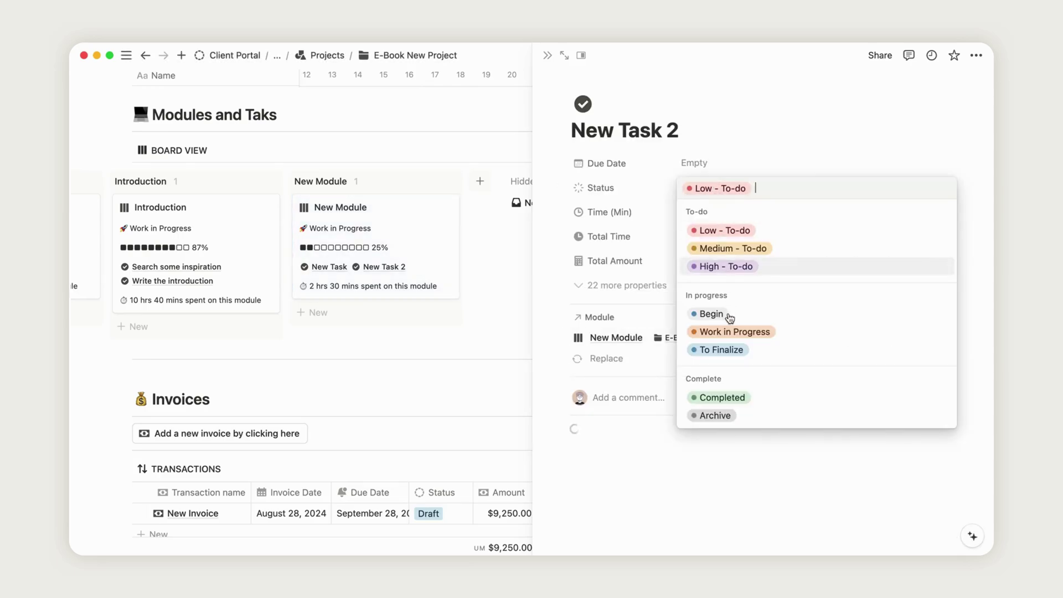
{"action": "left_click", "coordinate": [734, 350]}
{"action": "left_click", "coordinate": [705, 213]}
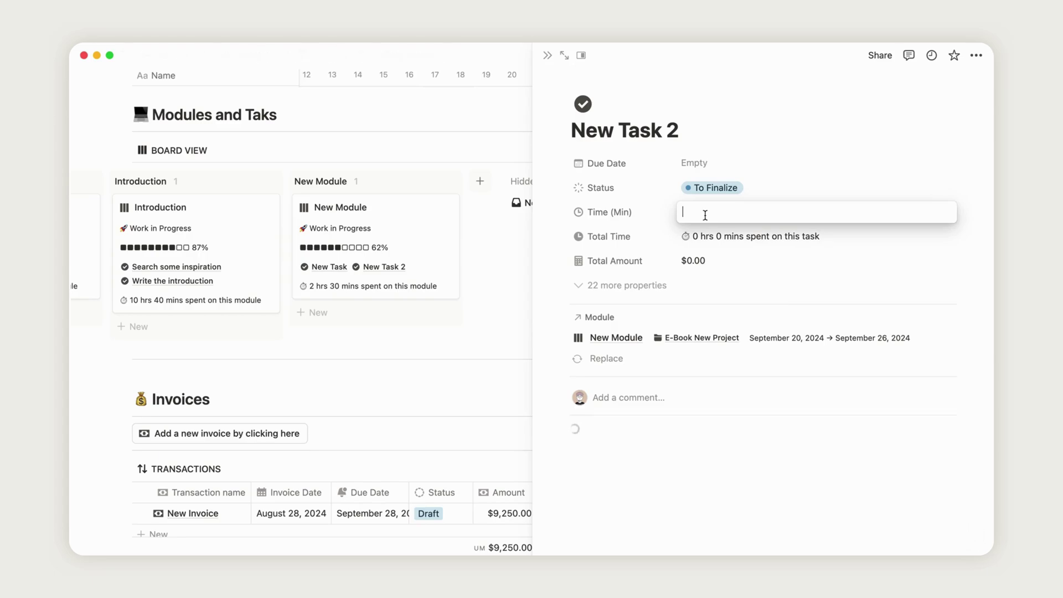
{"action": "key", "text": "Return"}
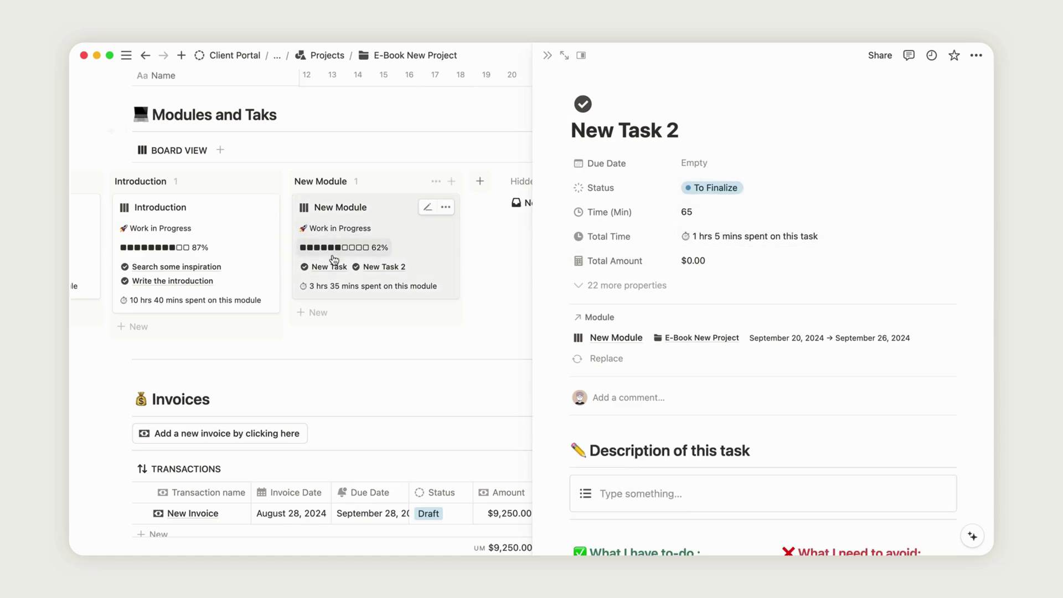
{"action": "left_click", "coordinate": [548, 55]}
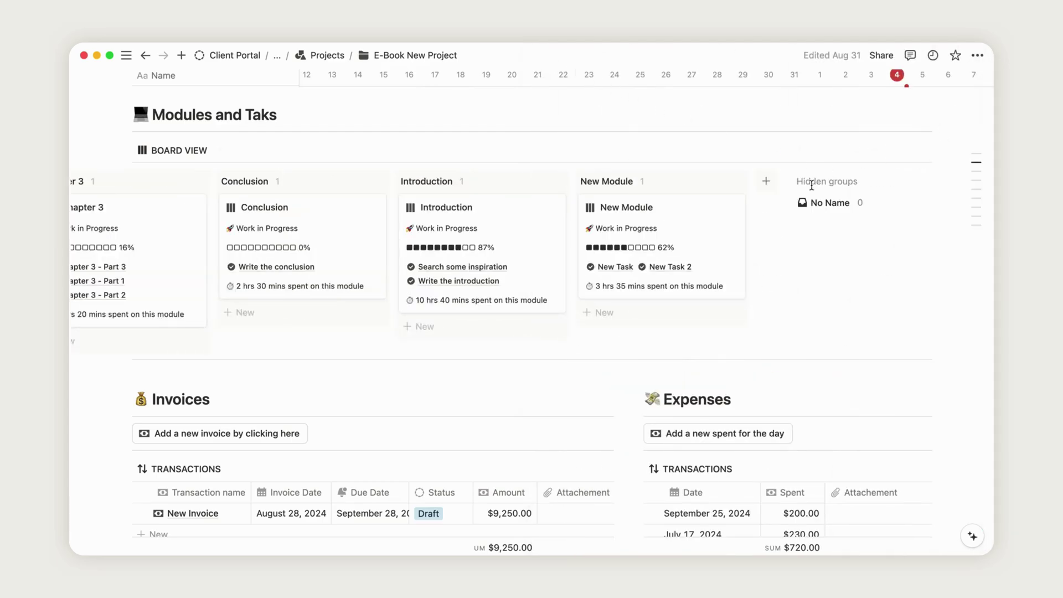
Add a new invoice dated September 11, 2024, due October 9, 2024.
{"action": "scroll", "coordinate": [554, 243], "scroll_direction": "left", "scroll_amount": 10}
{"action": "scroll", "coordinate": [957, 432], "scroll_direction": "down", "scroll_amount": 3}
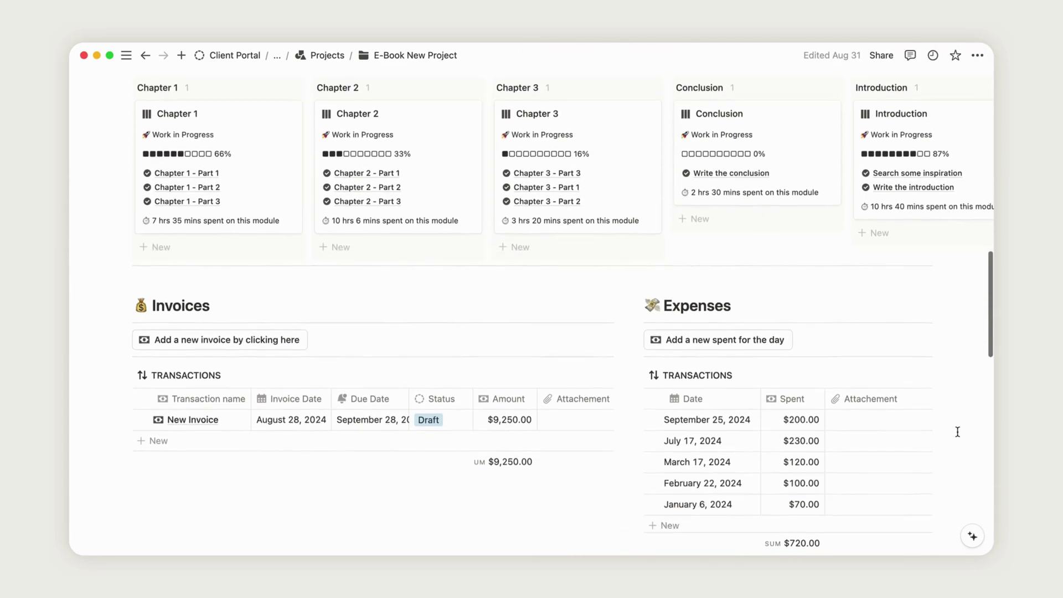
{"action": "scroll", "coordinate": [957, 432], "scroll_direction": "down", "scroll_amount": 4}
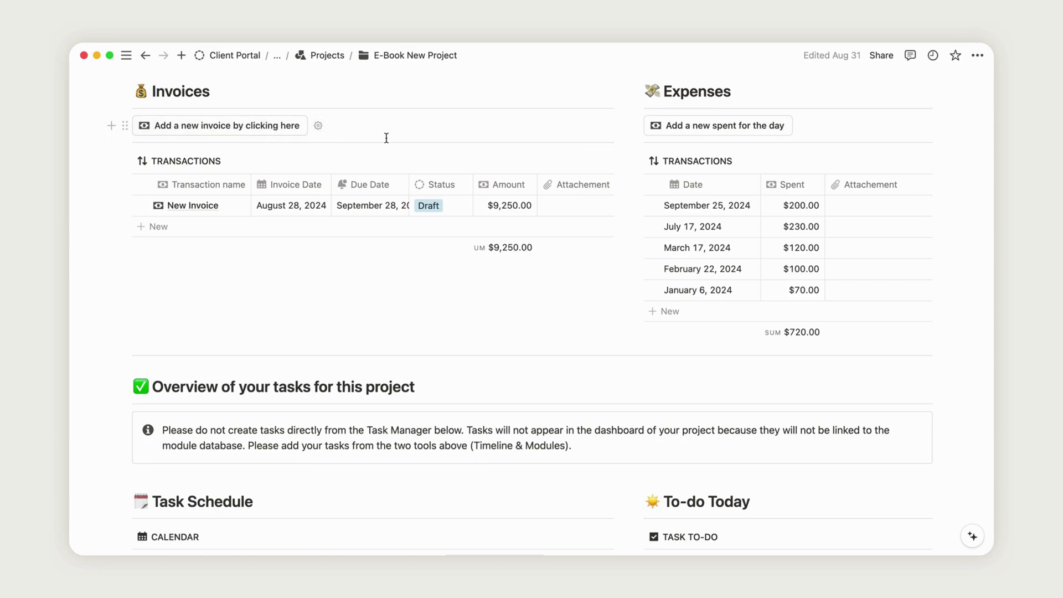
{"action": "left_click", "coordinate": [275, 129]}
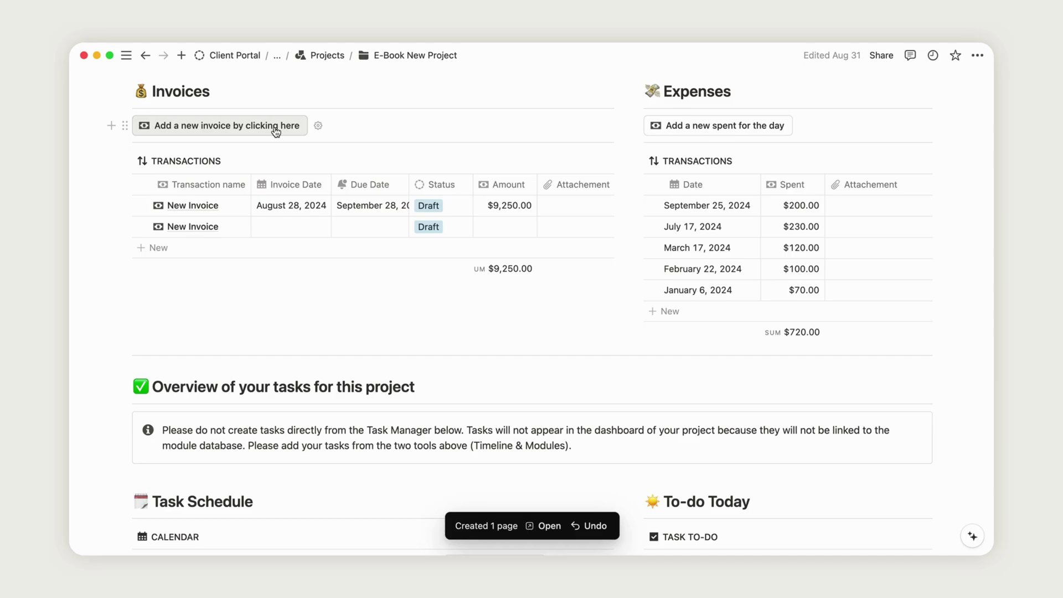
{"action": "left_click", "coordinate": [286, 227]}
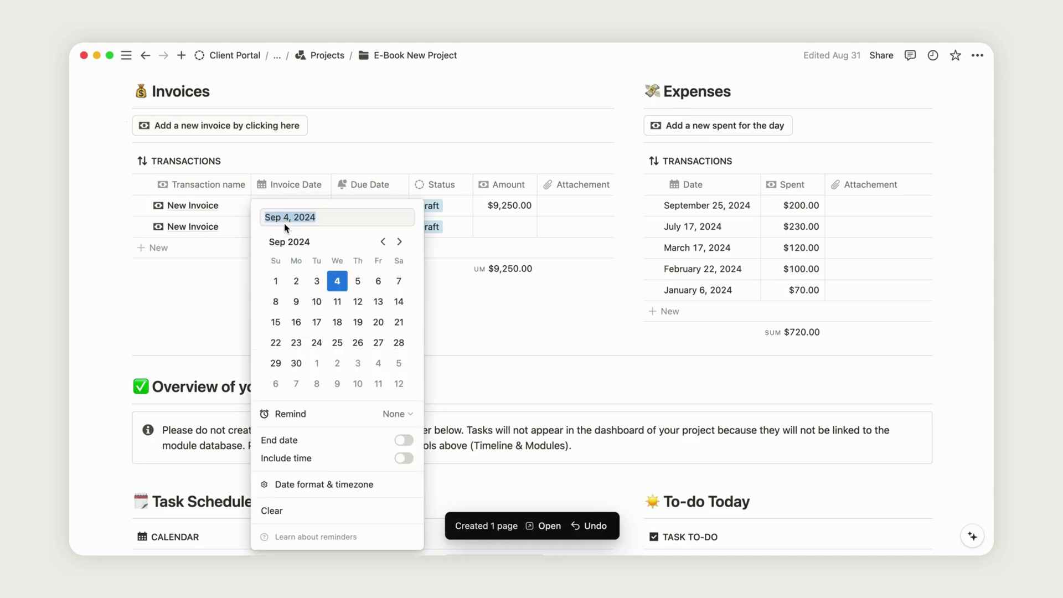
{"action": "left_click", "coordinate": [339, 303]}
{"action": "left_click", "coordinate": [457, 281]}
{"action": "left_click", "coordinate": [377, 226]}
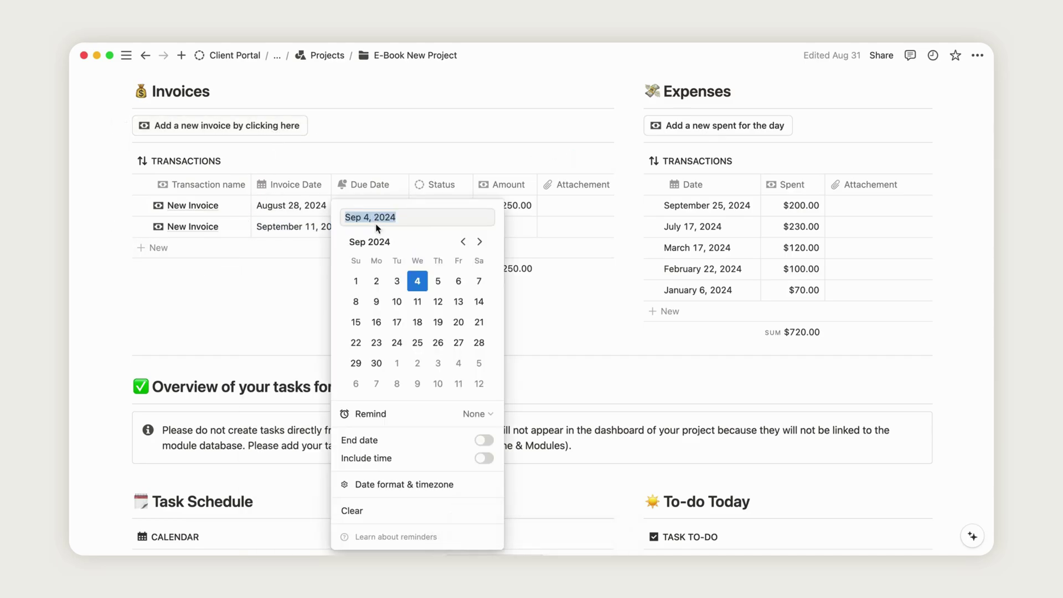
{"action": "left_click", "coordinate": [479, 242]}
{"action": "left_click", "coordinate": [417, 301]}
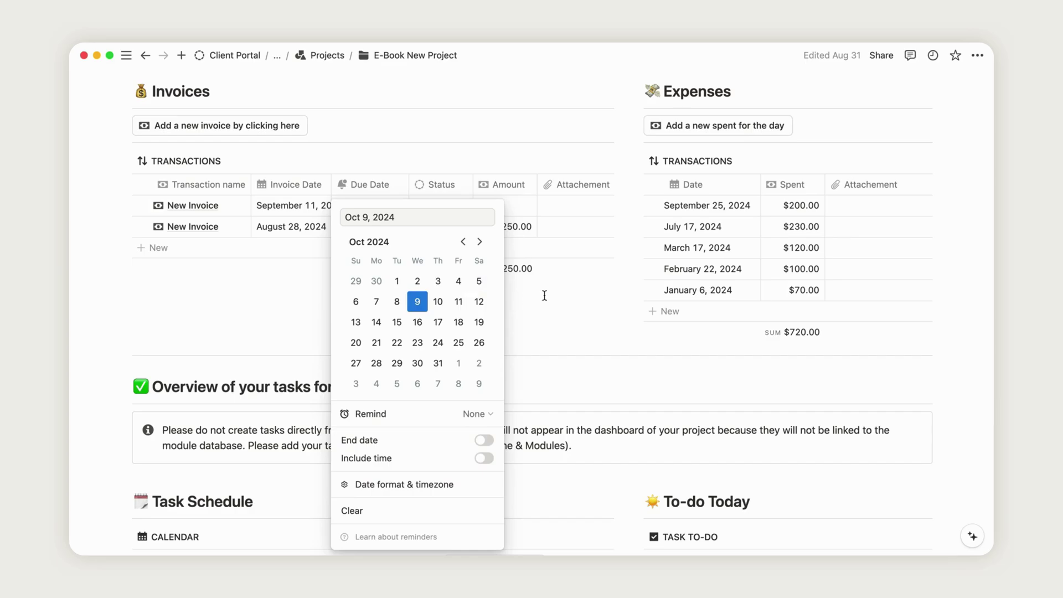
{"action": "left_click", "coordinate": [543, 297]}
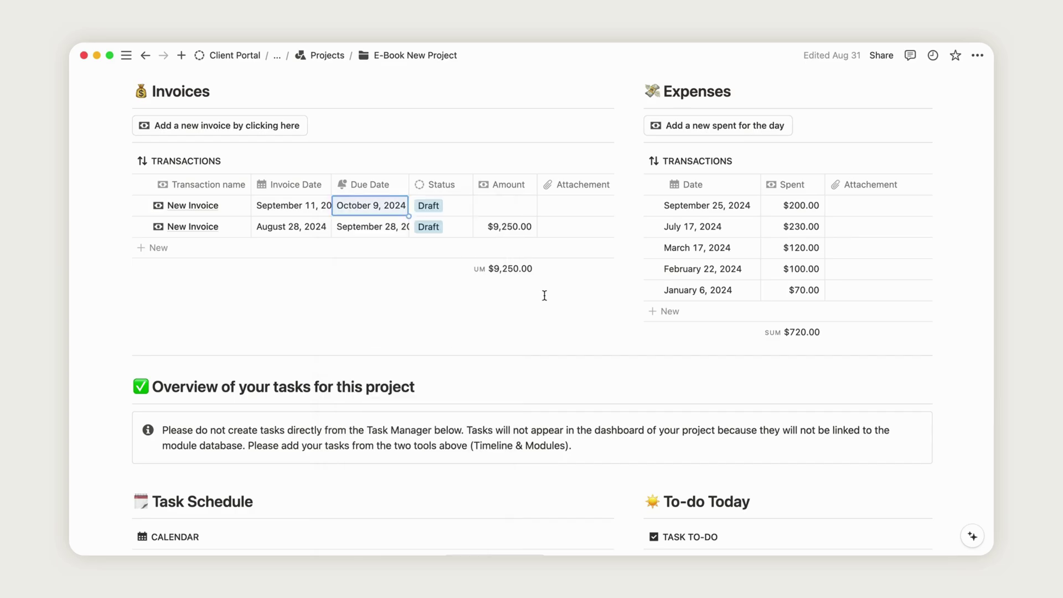
Enter $2,000 as the new invoice's amount and mark it Paid.
{"action": "left_click", "coordinate": [506, 205]}
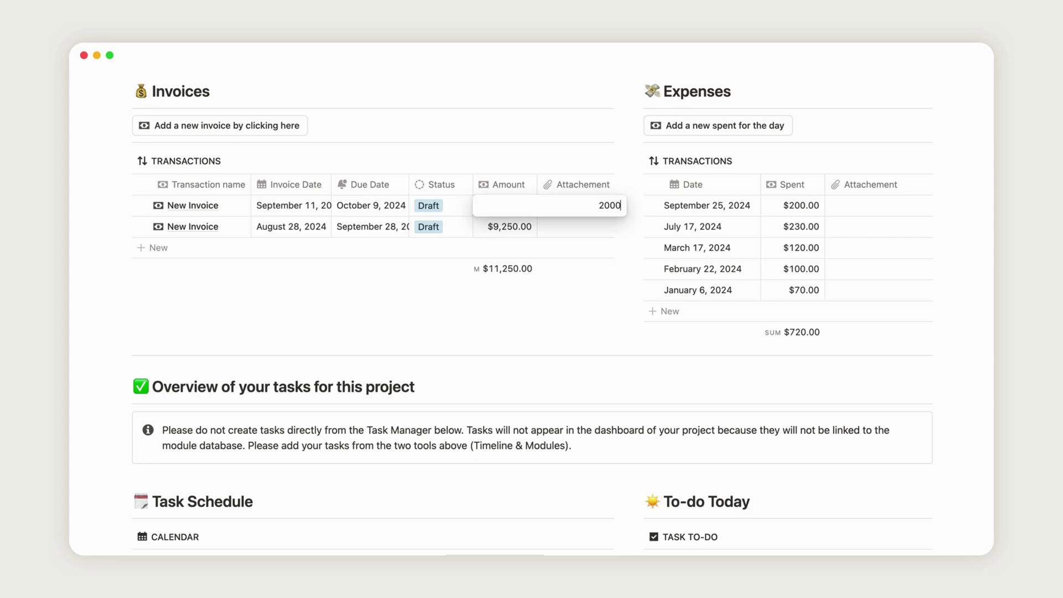
{"action": "type", "text": "2000"}
{"action": "key", "text": "Return"}
{"action": "left_click", "coordinate": [431, 205]}
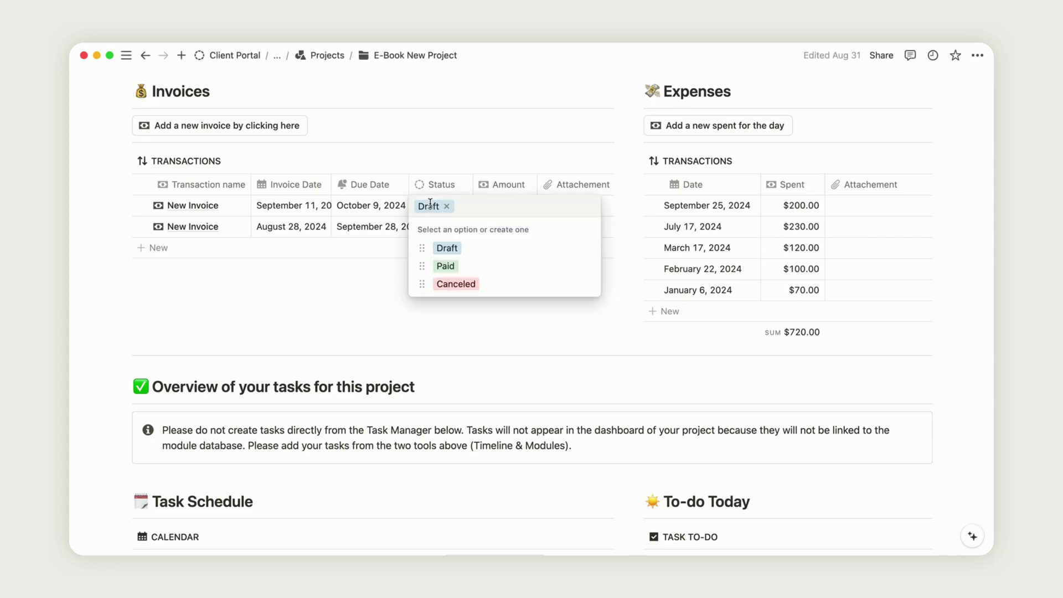
{"action": "left_click", "coordinate": [470, 272]}
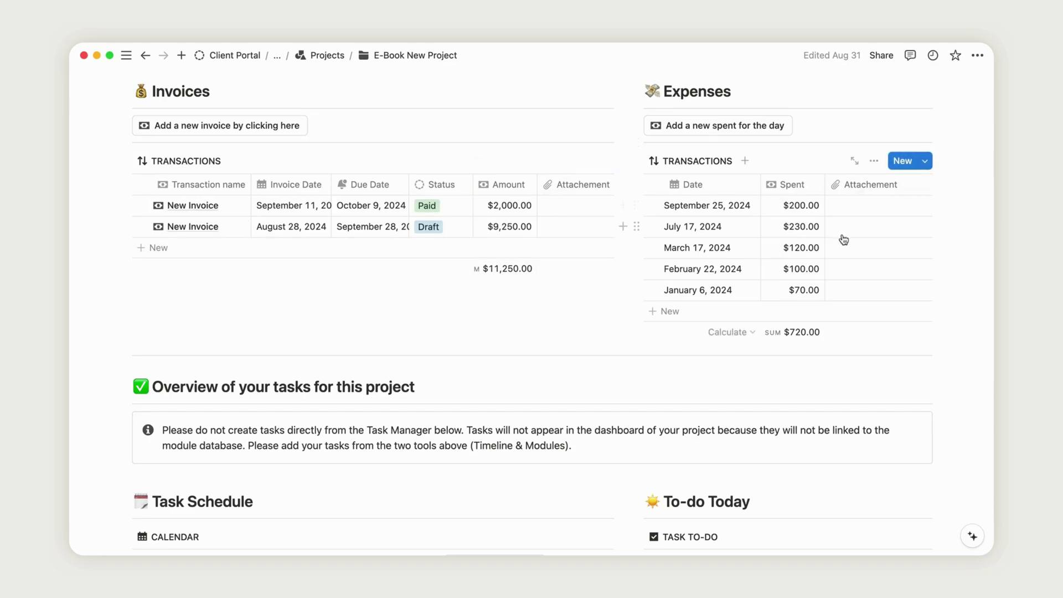
Scroll up to Contract(s) and add a contract titled 'New Contract'.
{"action": "scroll", "coordinate": [954, 154], "scroll_direction": "up", "scroll_amount": 15}
{"action": "scroll", "coordinate": [955, 154], "scroll_direction": "up", "scroll_amount": 5}
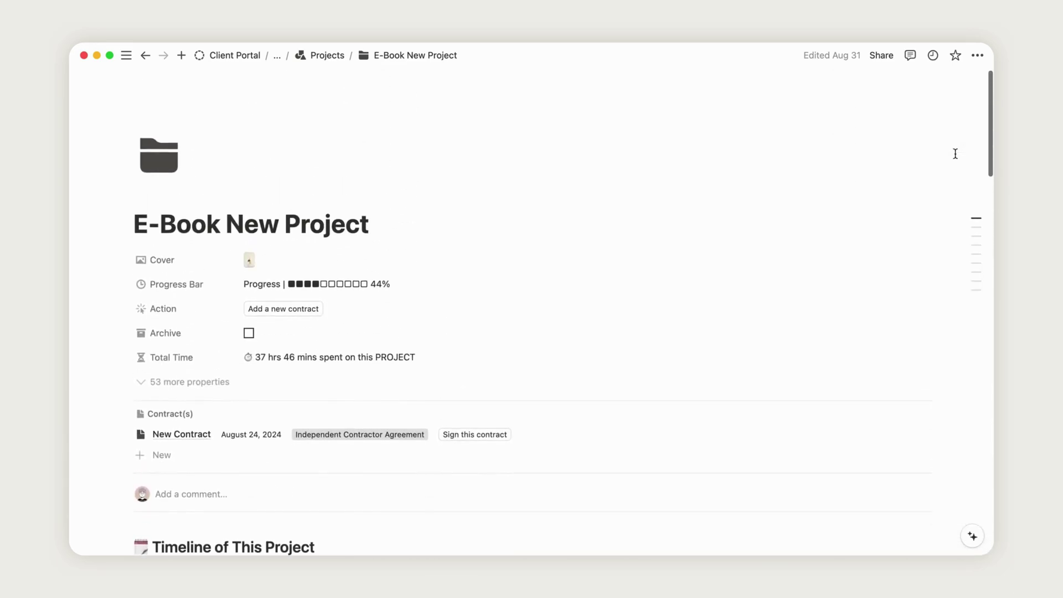
{"action": "scroll", "coordinate": [955, 154], "scroll_direction": "down", "scroll_amount": 15}
{"action": "scroll", "coordinate": [955, 154], "scroll_direction": "up", "scroll_amount": 6}
{"action": "scroll", "coordinate": [955, 154], "scroll_direction": "up", "scroll_amount": 5}
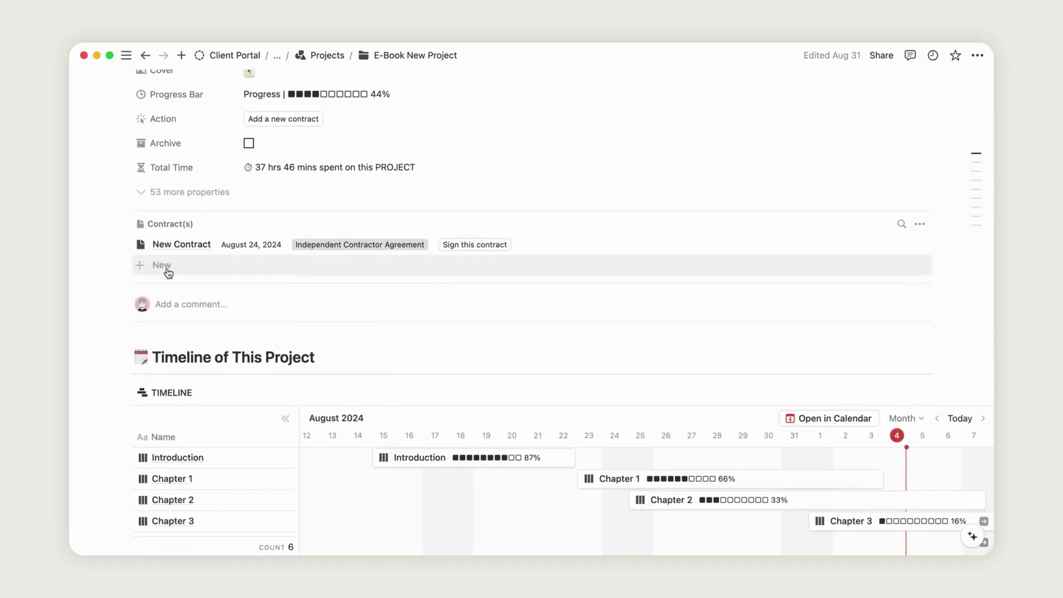
{"action": "left_click", "coordinate": [152, 273]}
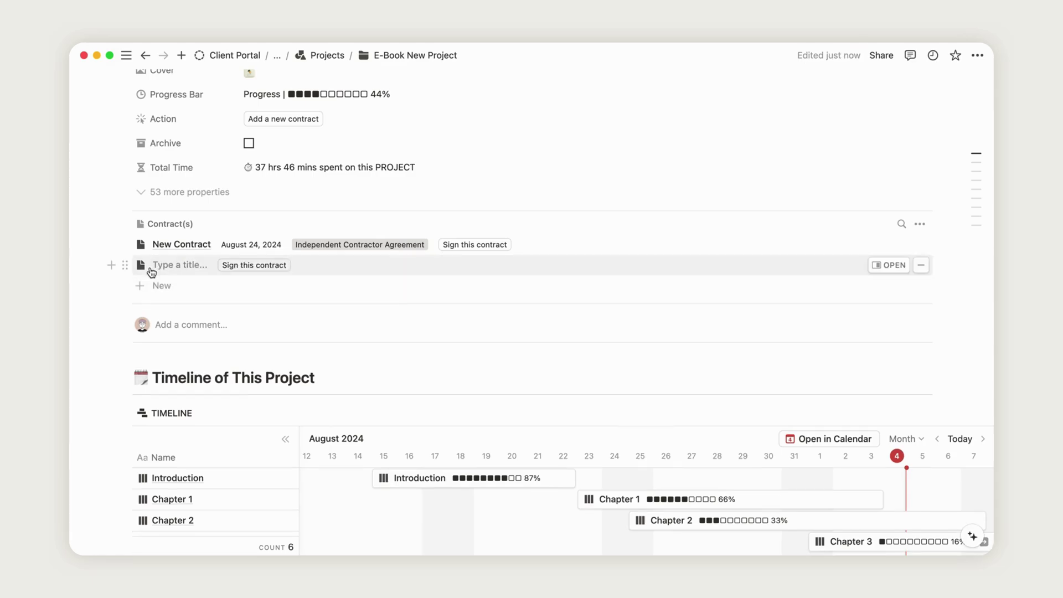
{"action": "type", "text": "Ne"}
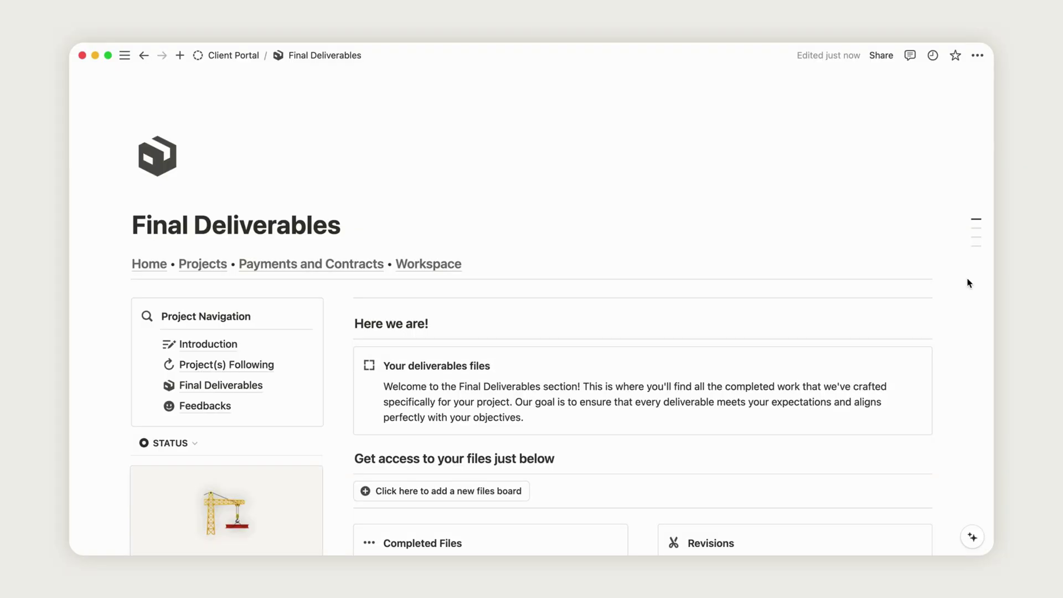
{"action": "scroll", "coordinate": [967, 283], "scroll_direction": "down", "scroll_amount": 10}
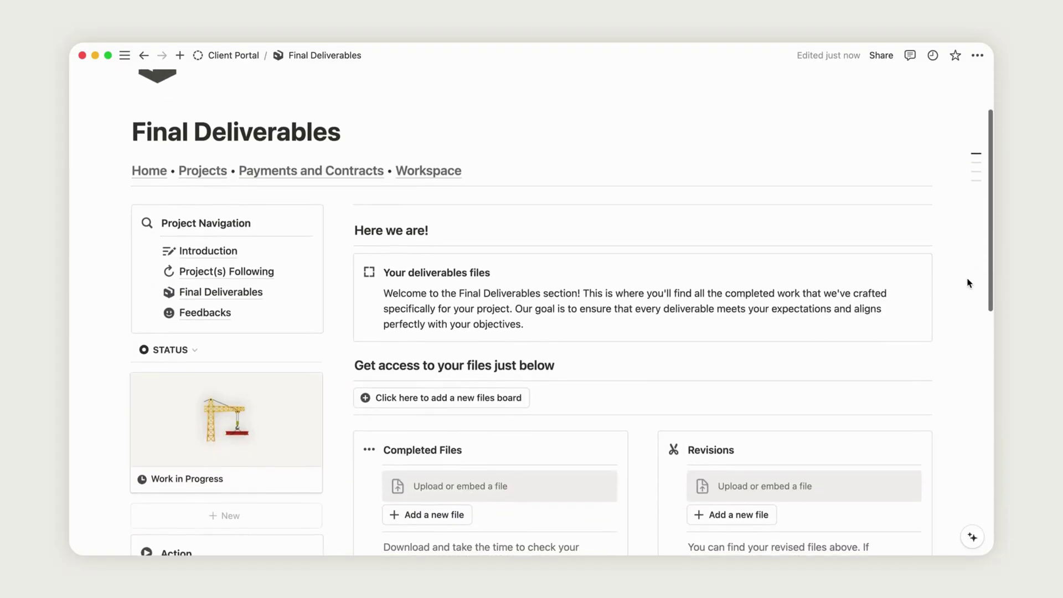
{"action": "scroll", "coordinate": [968, 283], "scroll_direction": "down", "scroll_amount": 5}
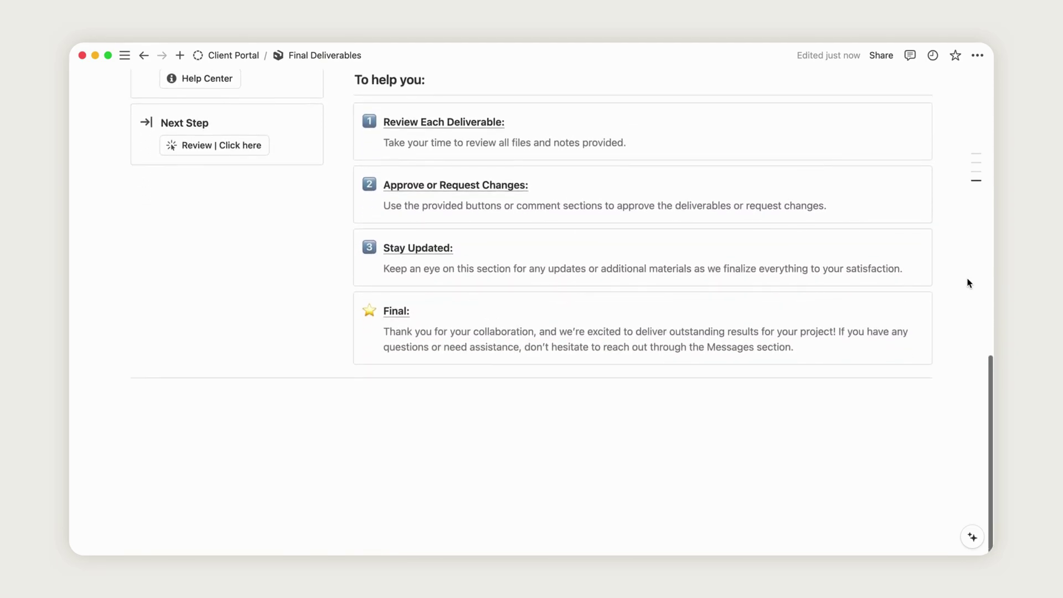
{"action": "scroll", "coordinate": [968, 282], "scroll_direction": "up", "scroll_amount": 3}
{"action": "scroll", "coordinate": [968, 282], "scroll_direction": "up", "scroll_amount": 8}
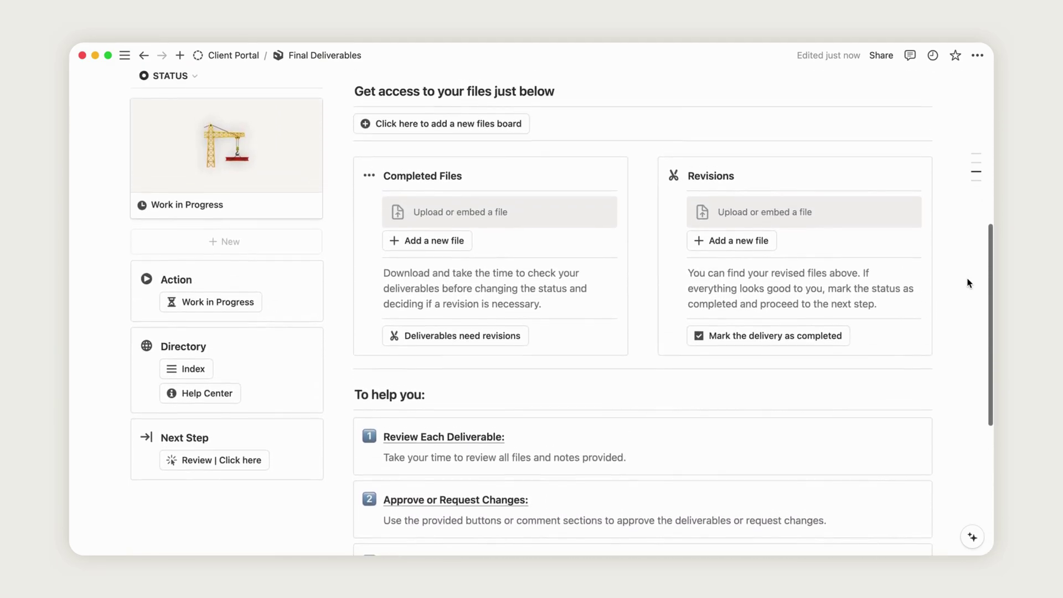
{"action": "scroll", "coordinate": [968, 283], "scroll_direction": "up", "scroll_amount": 2}
{"action": "scroll", "coordinate": [968, 282], "scroll_direction": "down", "scroll_amount": 2}
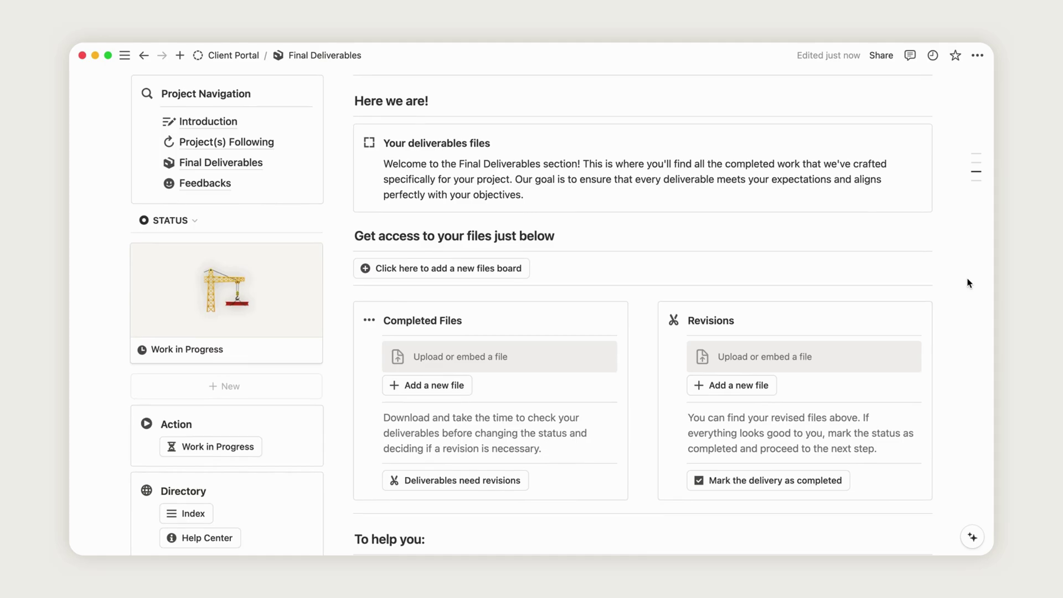
{"action": "scroll", "coordinate": [967, 283], "scroll_direction": "down", "scroll_amount": 4}
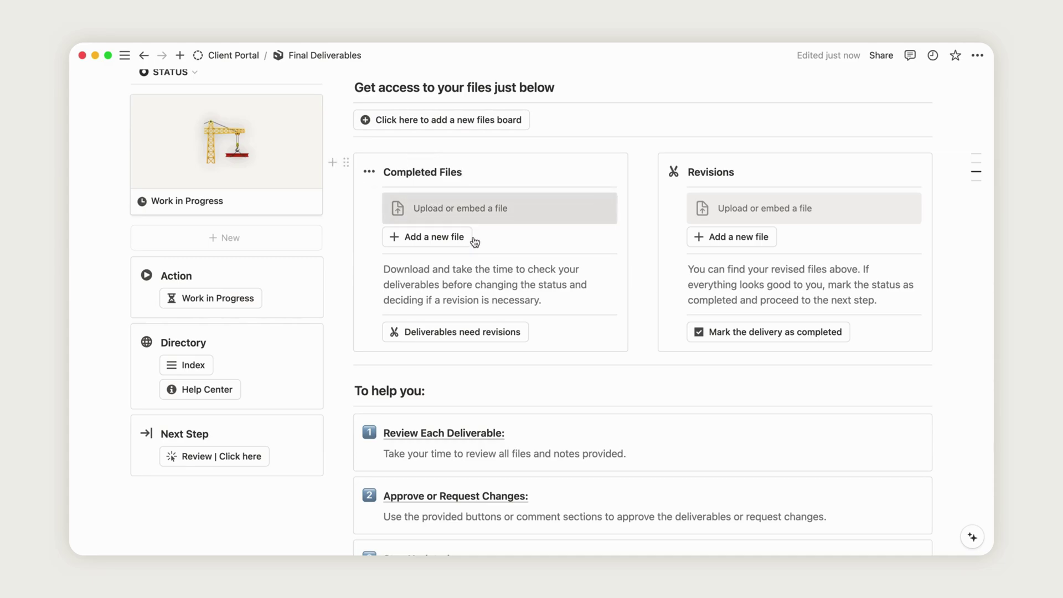
Embed svg-1.png in Completed Files from its pasted link.
{"action": "left_click", "coordinate": [457, 211]}
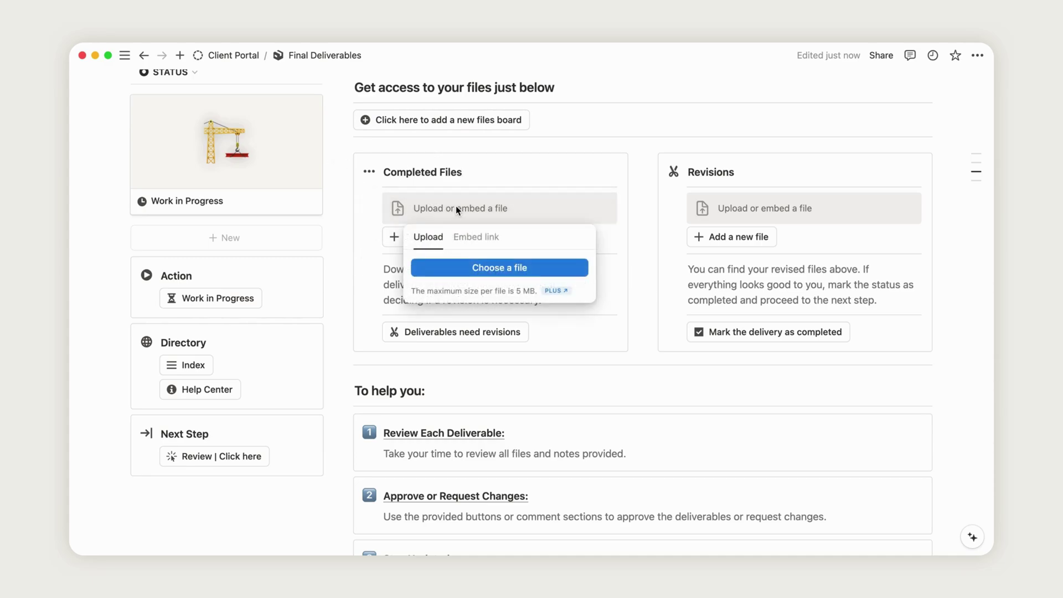
{"action": "left_click", "coordinate": [475, 238]}
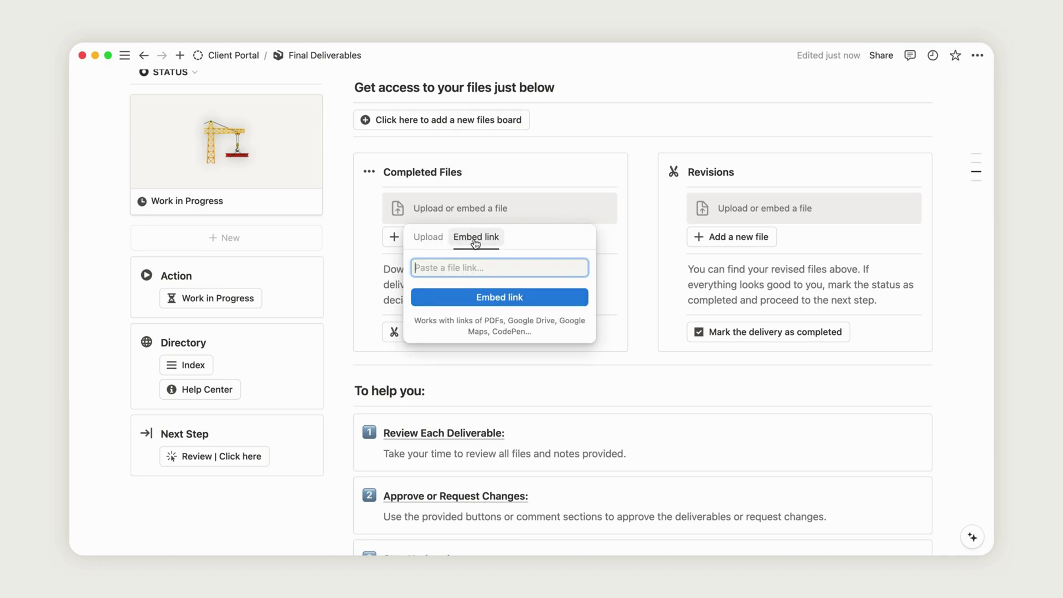
{"action": "key", "text": "super+v"}
{"action": "left_click", "coordinate": [480, 299]}
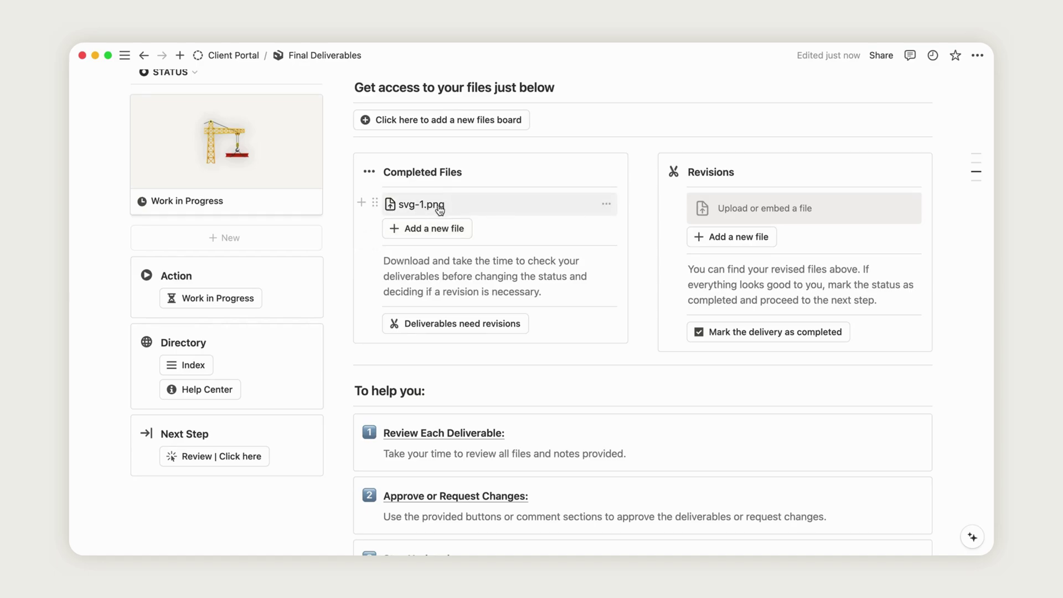
Insert a Google Drive embed block and a Dropbox embed block below svg-1.png.
{"action": "left_click", "coordinate": [360, 203]}
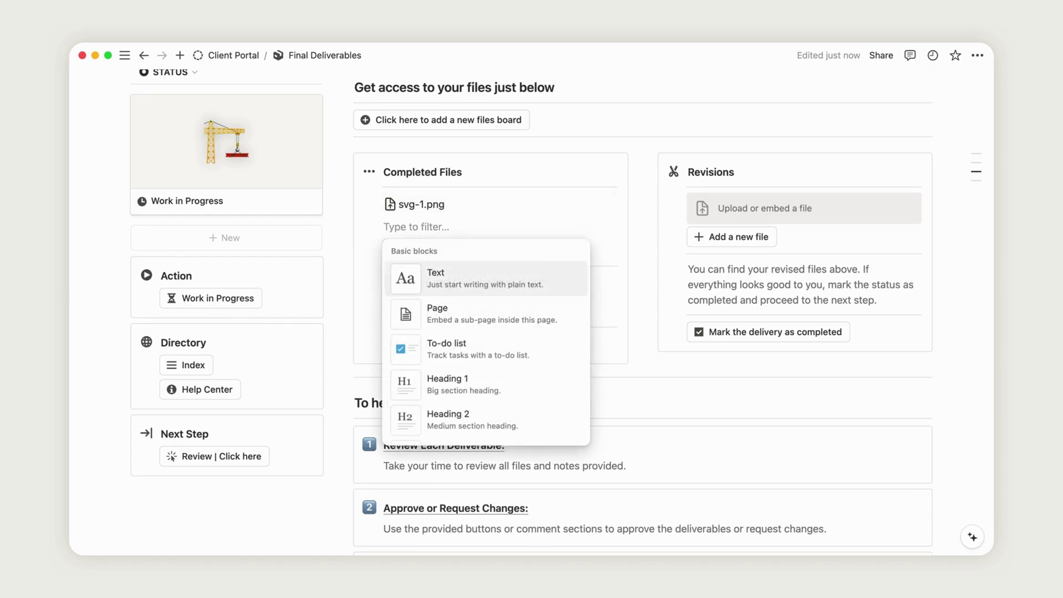
{"action": "type", "text": "goog"}
{"action": "left_click", "coordinate": [450, 310]}
{"action": "left_click", "coordinate": [425, 244]}
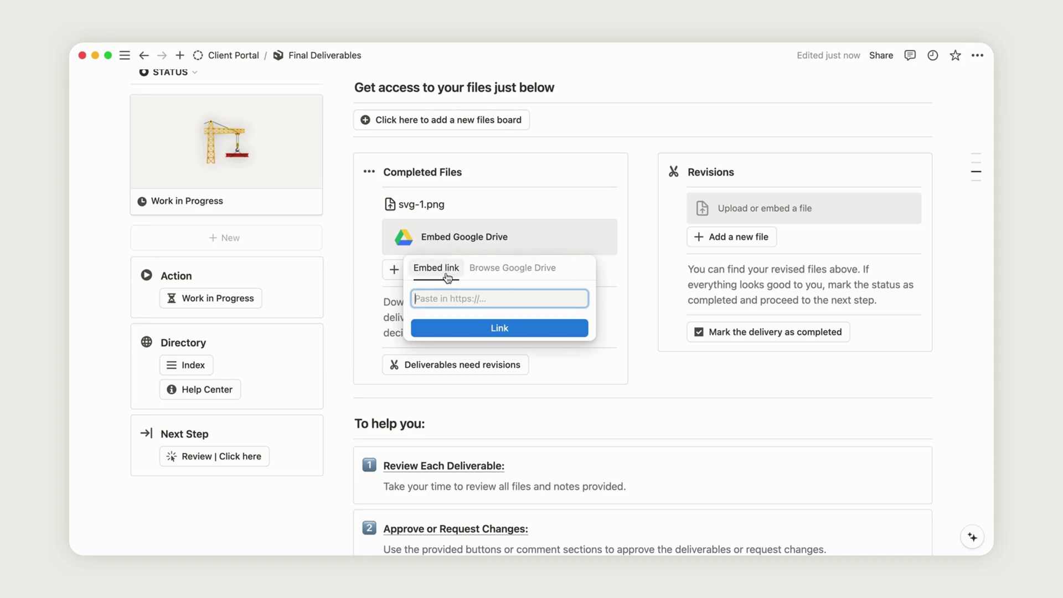
{"action": "left_click", "coordinate": [559, 89]}
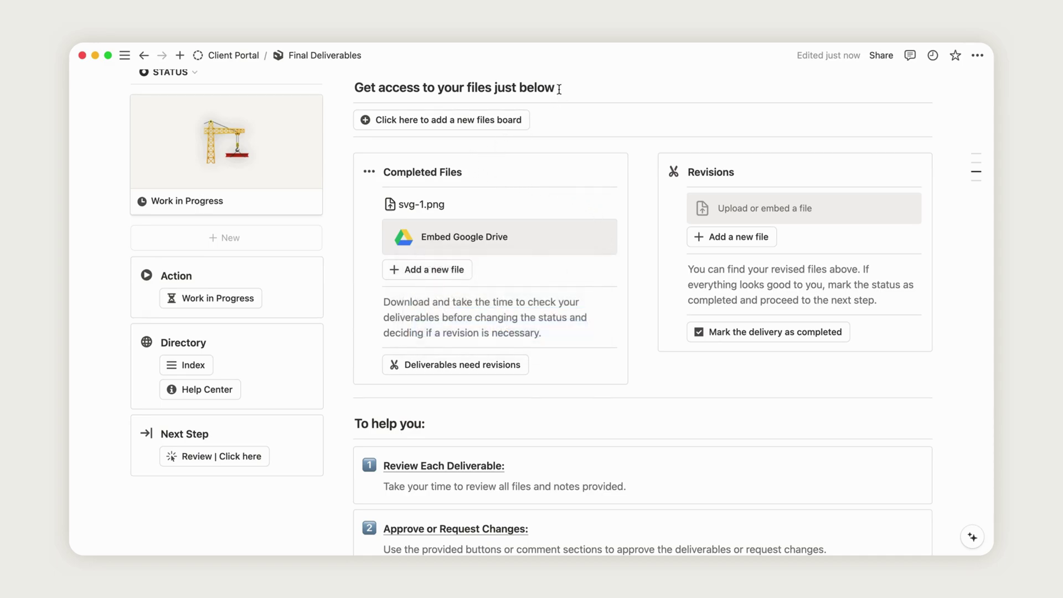
{"action": "left_click", "coordinate": [363, 228]}
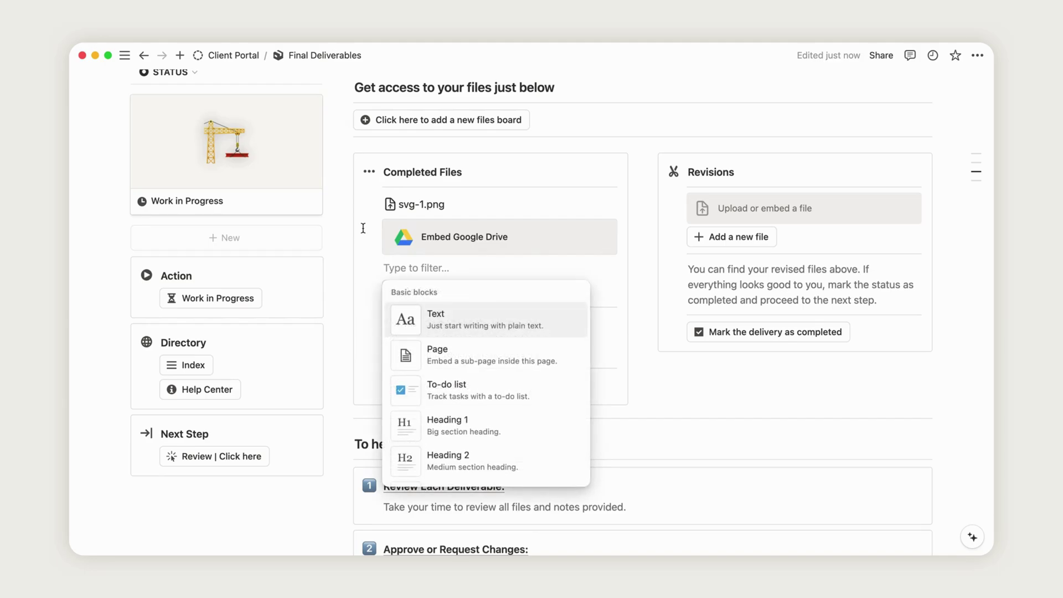
{"action": "type", "text": "drop"}
{"action": "left_click", "coordinate": [446, 380]}
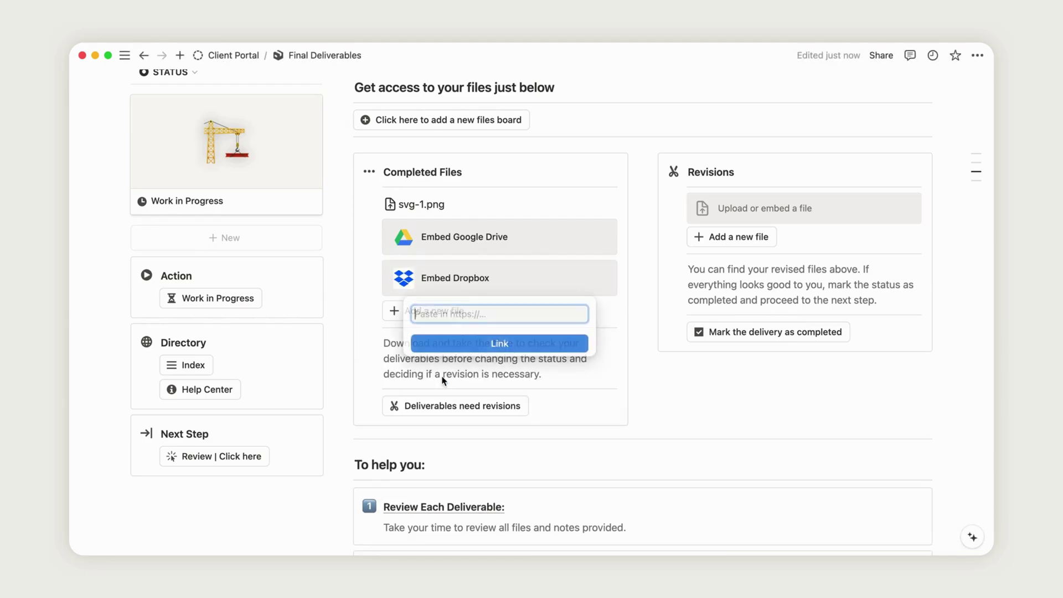
{"action": "left_click", "coordinate": [551, 89]}
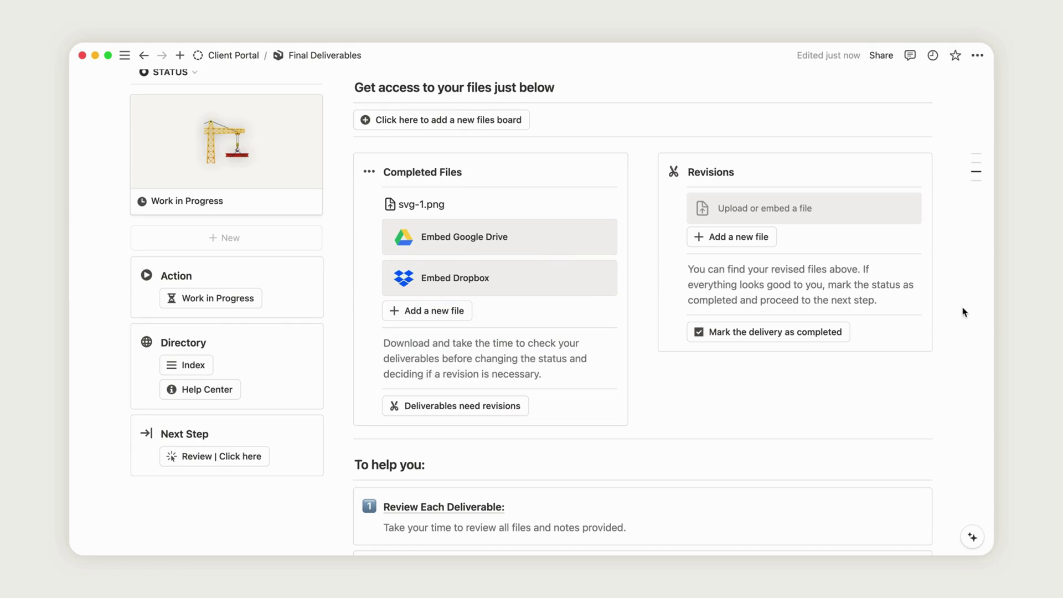
Flag the deliverables as needing revisions and embed svg-1.png under Revisions.
{"action": "left_click", "coordinate": [495, 408]}
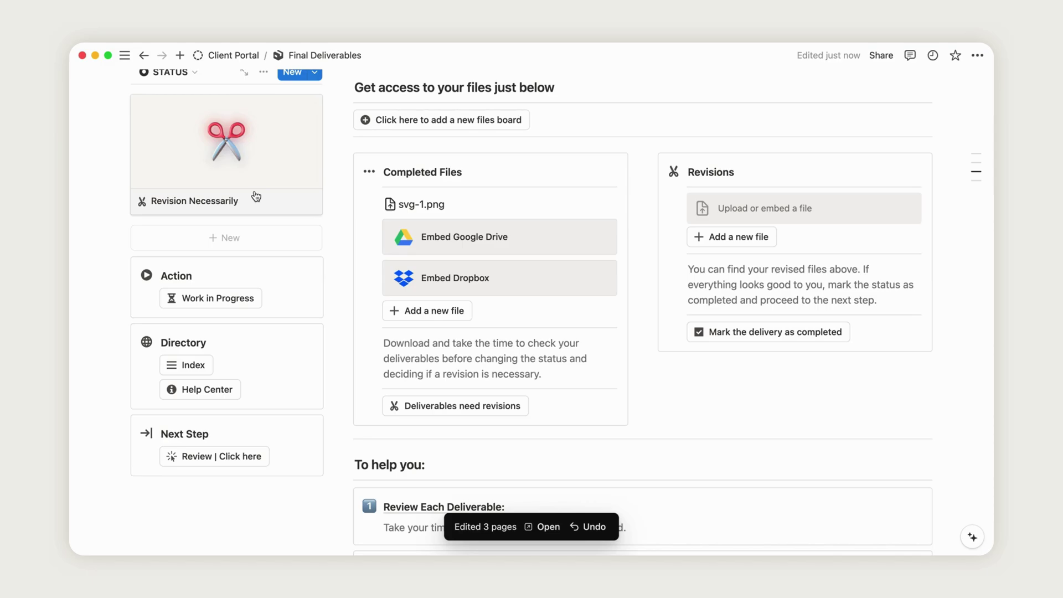
{"action": "left_click", "coordinate": [761, 206]}
{"action": "left_click", "coordinate": [780, 237]}
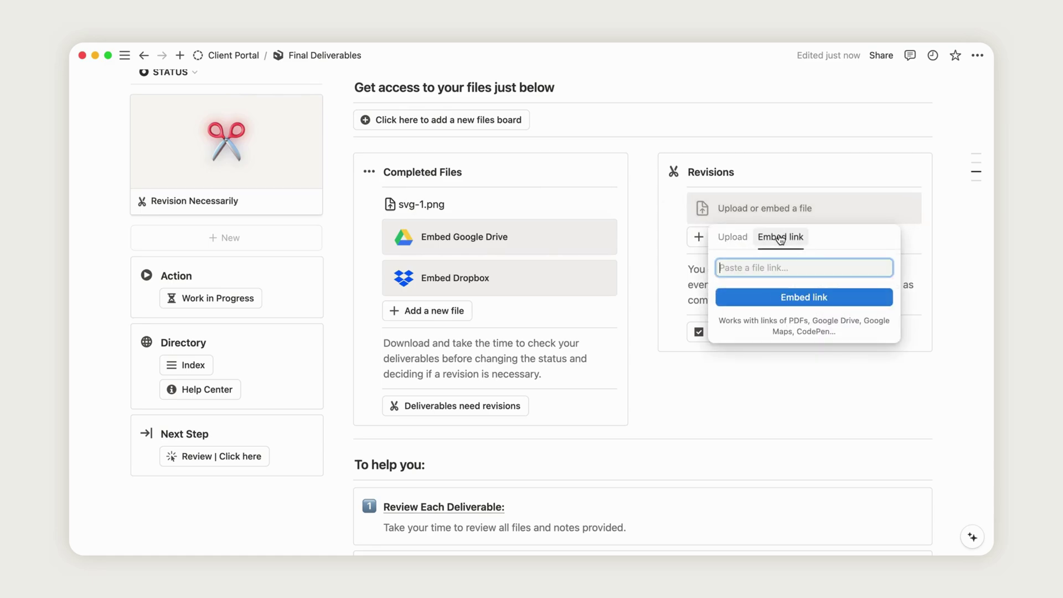
{"action": "key", "text": "super+v"}
{"action": "left_click", "coordinate": [789, 309]}
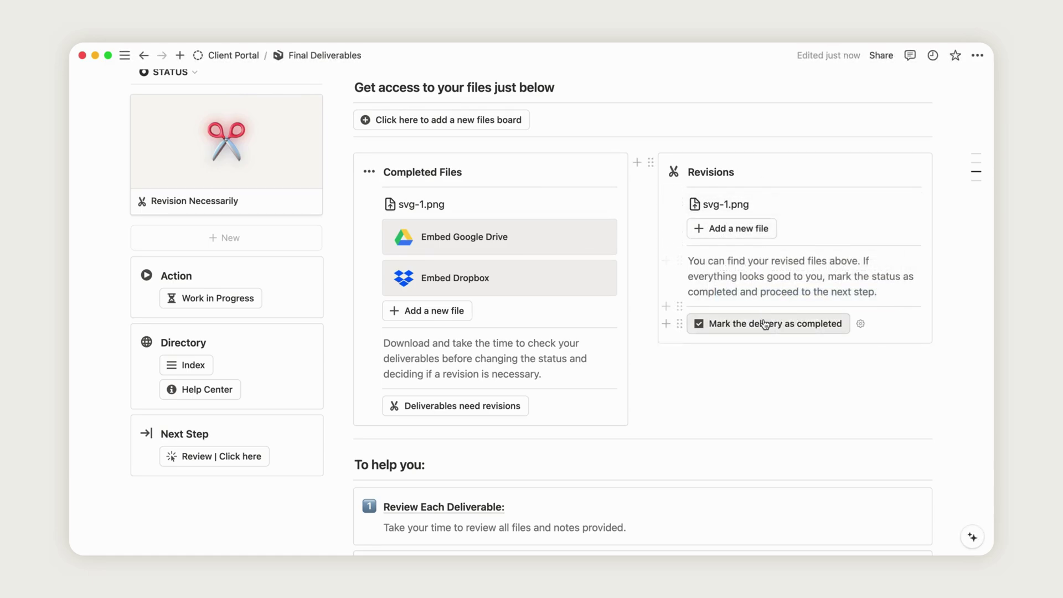
Mark the delivery as completed and confirm with Continue.
{"action": "left_click", "coordinate": [774, 325]}
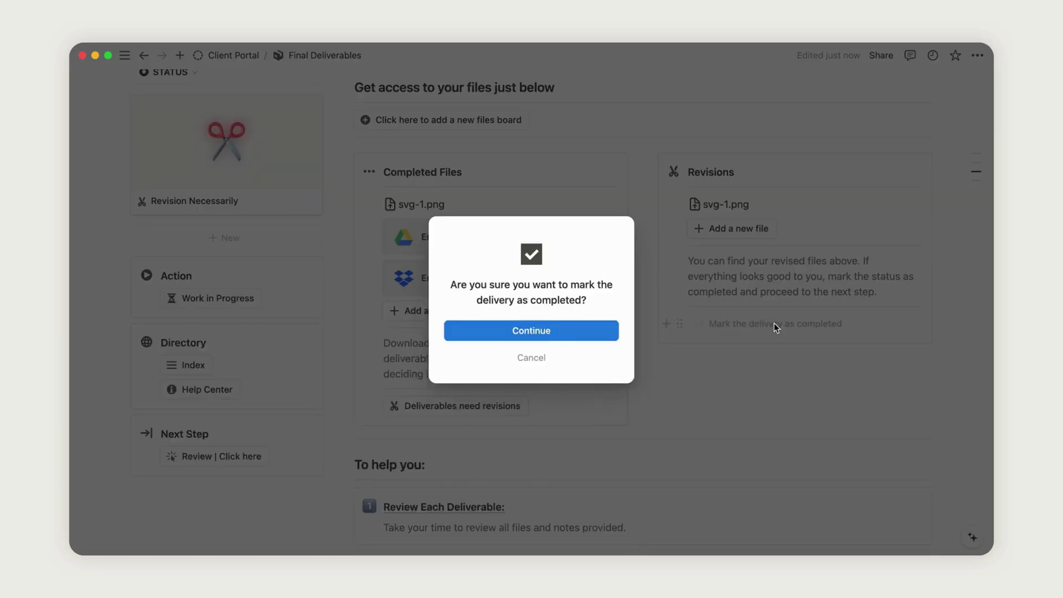
{"action": "left_click", "coordinate": [572, 331]}
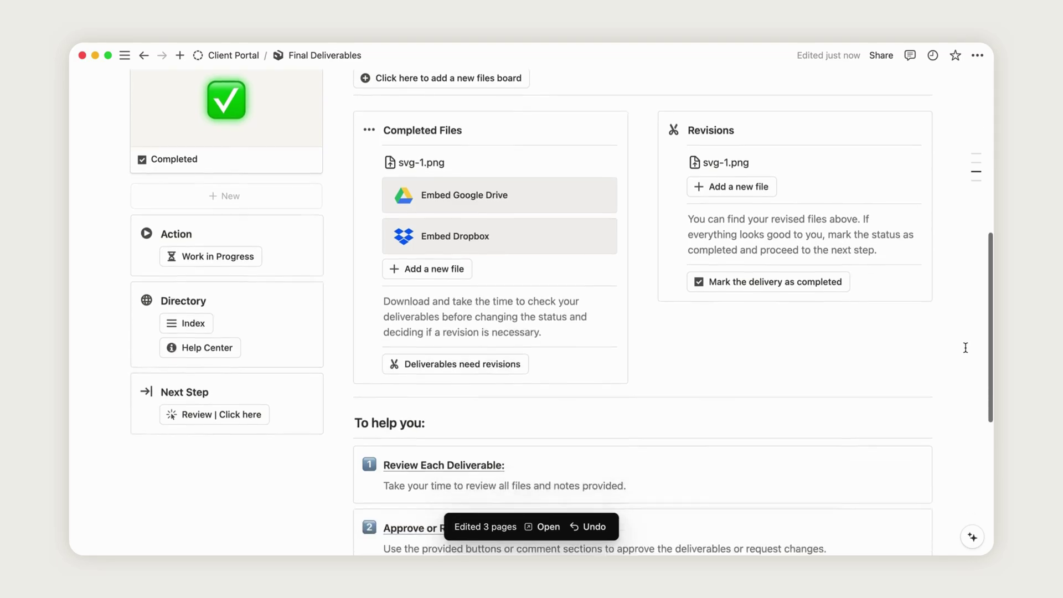
{"action": "scroll", "coordinate": [965, 348], "scroll_direction": "down", "scroll_amount": 5}
{"action": "scroll", "coordinate": [965, 348], "scroll_direction": "up", "scroll_amount": 15}
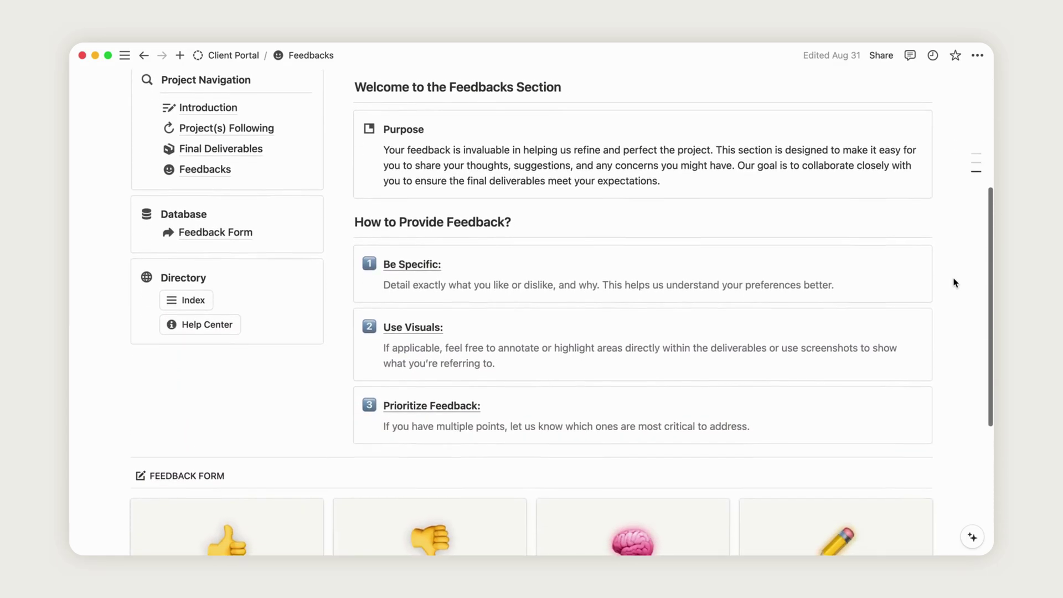
Preview the 'What went right?' feedback page, expanding its first question.
{"action": "scroll", "coordinate": [953, 281], "scroll_direction": "down", "scroll_amount": 5}
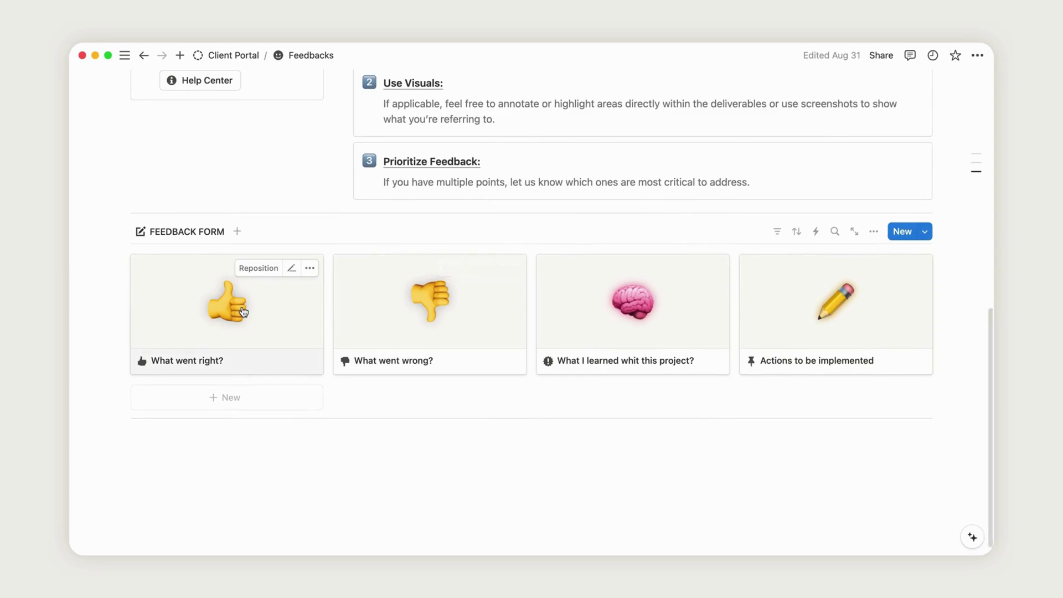
{"action": "left_click", "coordinate": [244, 311]}
{"action": "scroll", "coordinate": [527, 417], "scroll_direction": "down", "scroll_amount": 2}
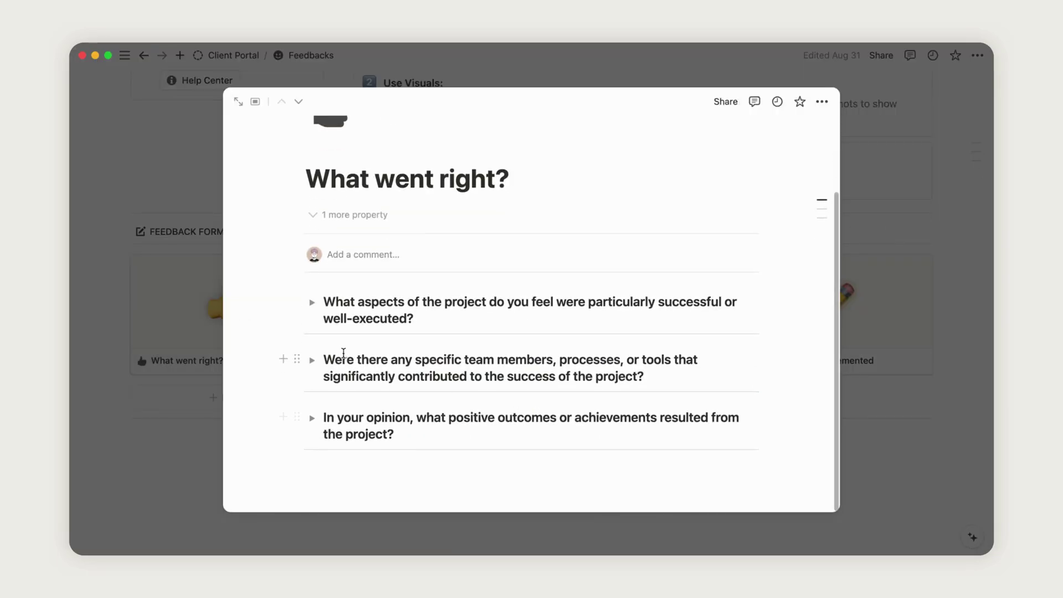
{"action": "left_click", "coordinate": [312, 303]}
{"action": "left_click", "coordinate": [312, 302]}
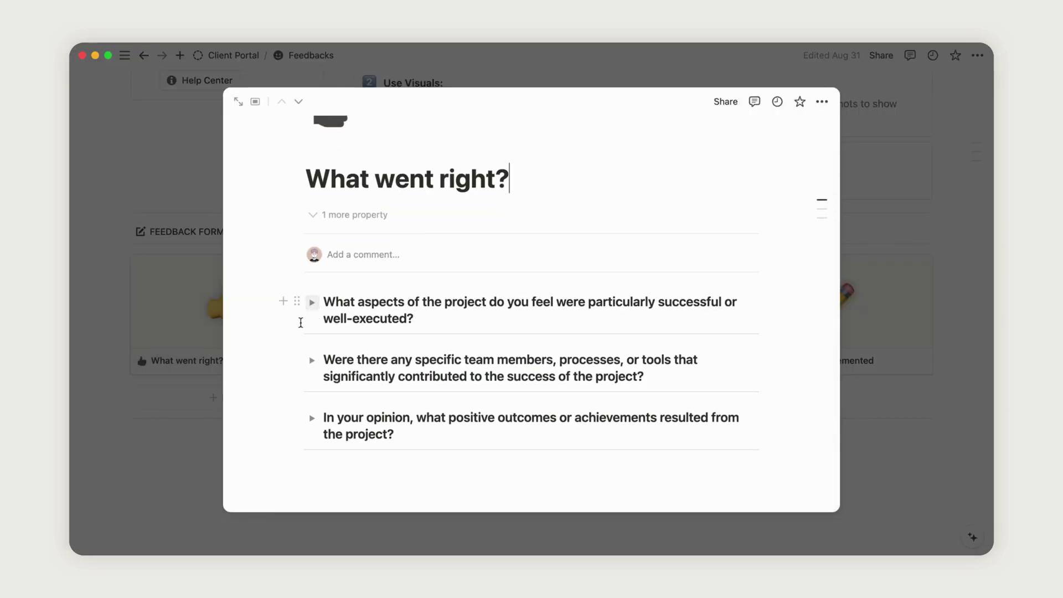
{"action": "left_click", "coordinate": [206, 435]}
Preview the 'What went wrong?' feedback page and close it.
{"action": "left_click", "coordinate": [410, 333]}
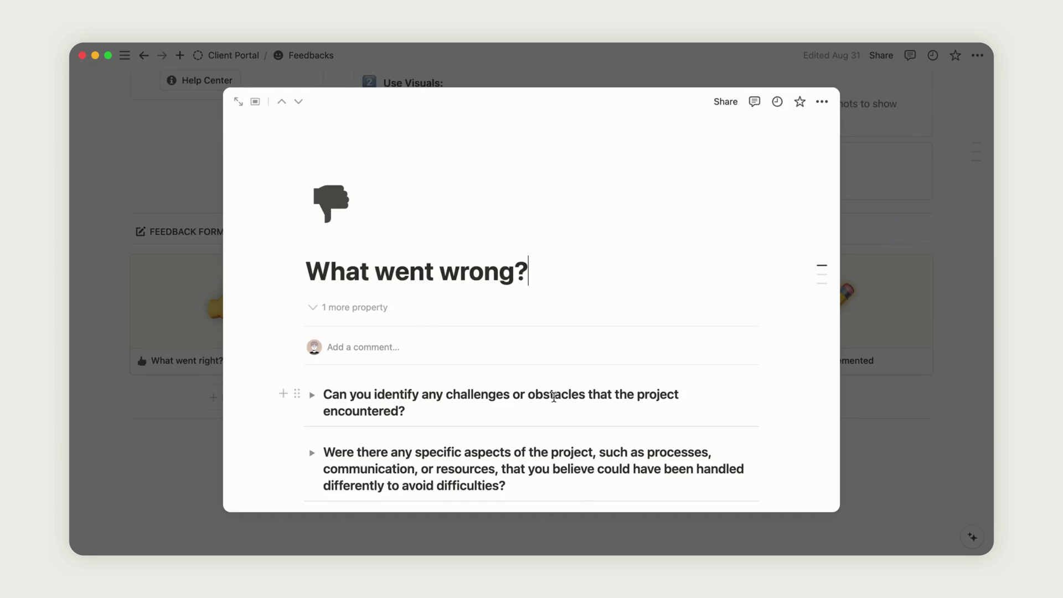
{"action": "scroll", "coordinate": [552, 399], "scroll_direction": "down", "scroll_amount": 2}
{"action": "left_click", "coordinate": [156, 474]}
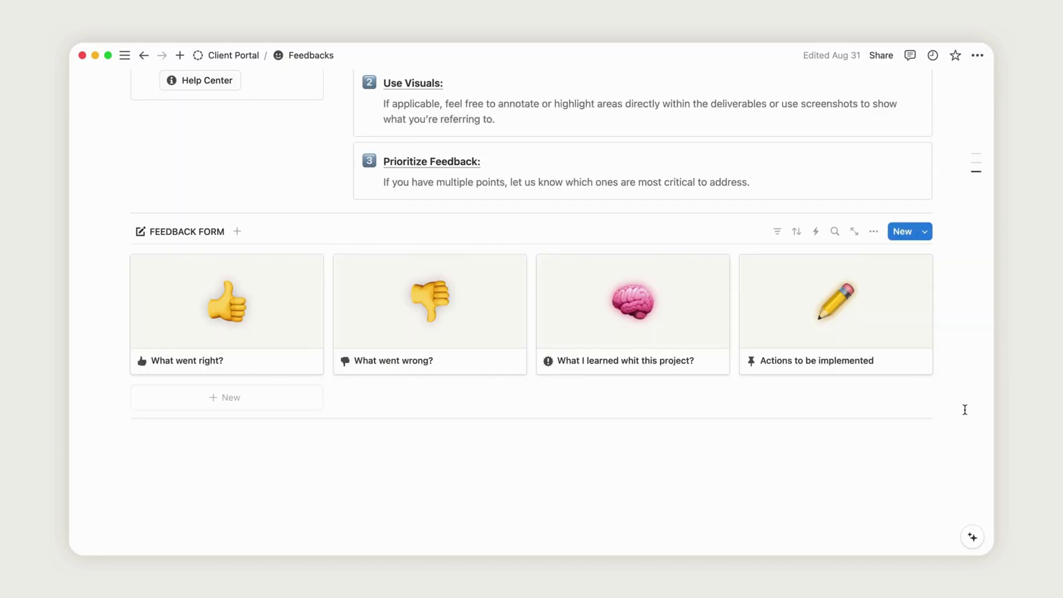
{"action": "scroll", "coordinate": [982, 419], "scroll_direction": "up", "scroll_amount": 8}
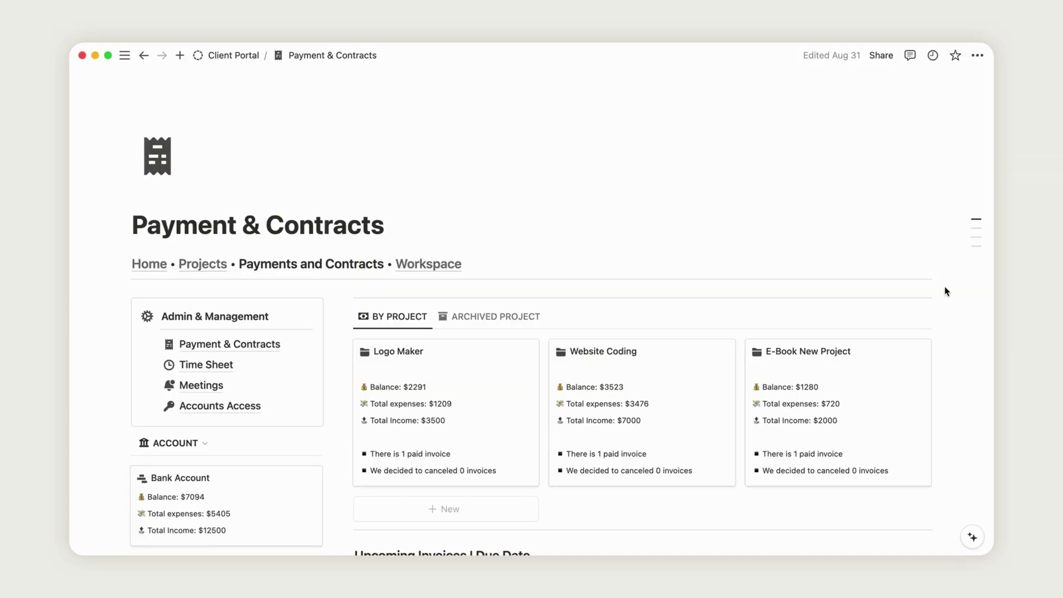
Scroll to Upcoming Invoices and switch the board to the THIS MONTH view.
{"action": "scroll", "coordinate": [944, 287], "scroll_direction": "down", "scroll_amount": 5}
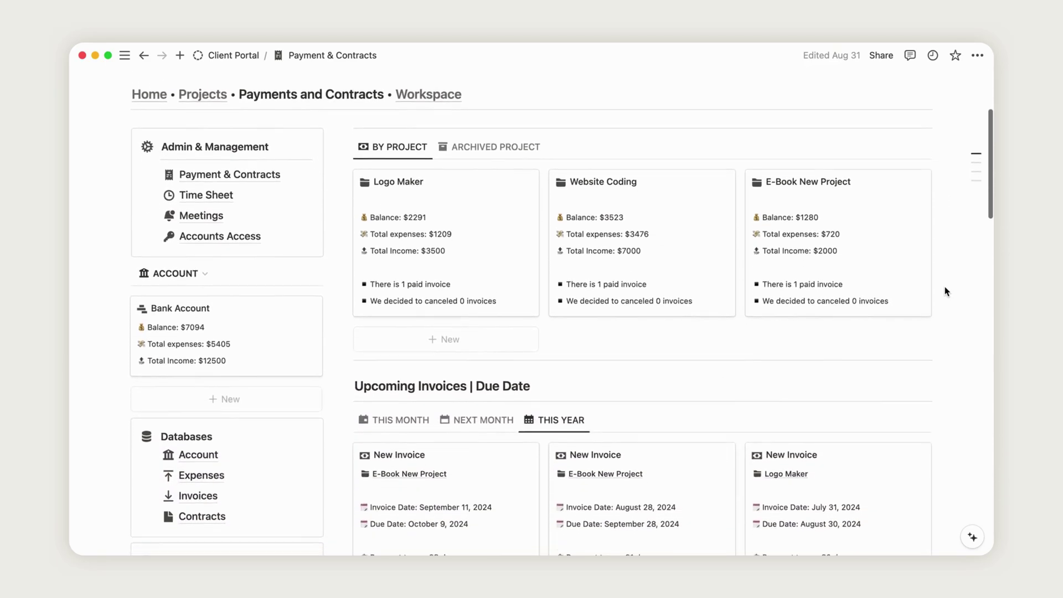
{"action": "scroll", "coordinate": [944, 287], "scroll_direction": "down", "scroll_amount": 20}
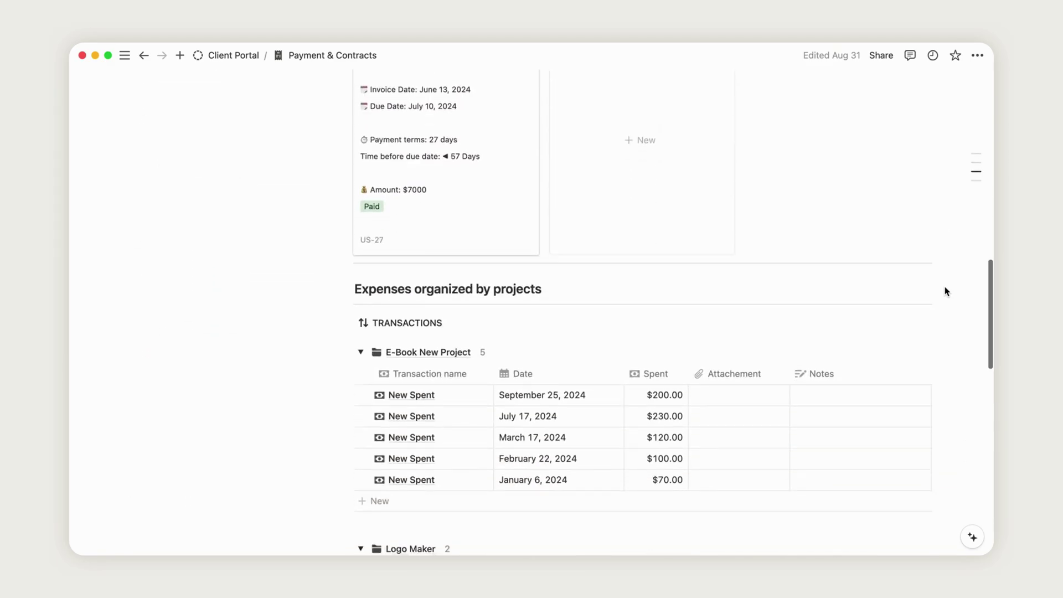
{"action": "scroll", "coordinate": [944, 287], "scroll_direction": "down", "scroll_amount": 4}
{"action": "scroll", "coordinate": [945, 287], "scroll_direction": "up", "scroll_amount": 15}
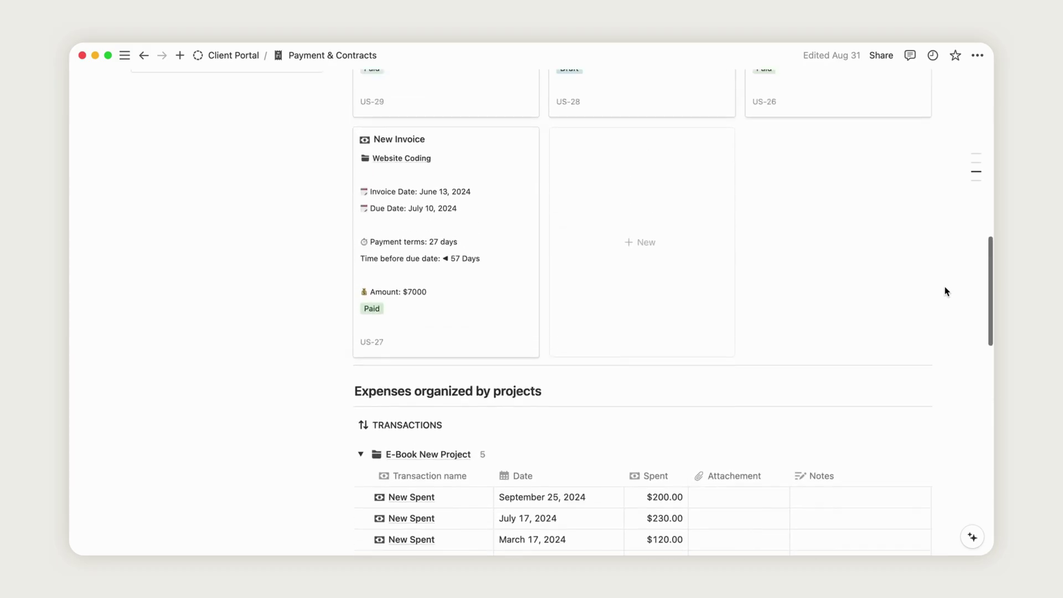
{"action": "scroll", "coordinate": [944, 287], "scroll_direction": "up", "scroll_amount": 3}
{"action": "left_click", "coordinate": [482, 221]}
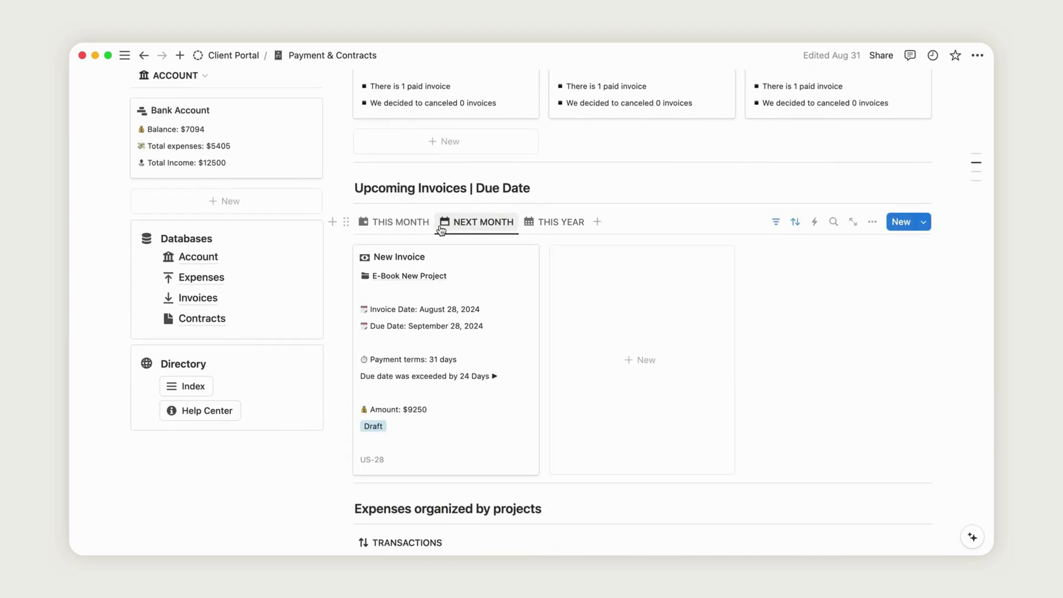
{"action": "left_click", "coordinate": [413, 227]}
{"action": "scroll", "coordinate": [960, 206], "scroll_direction": "up", "scroll_amount": 8}
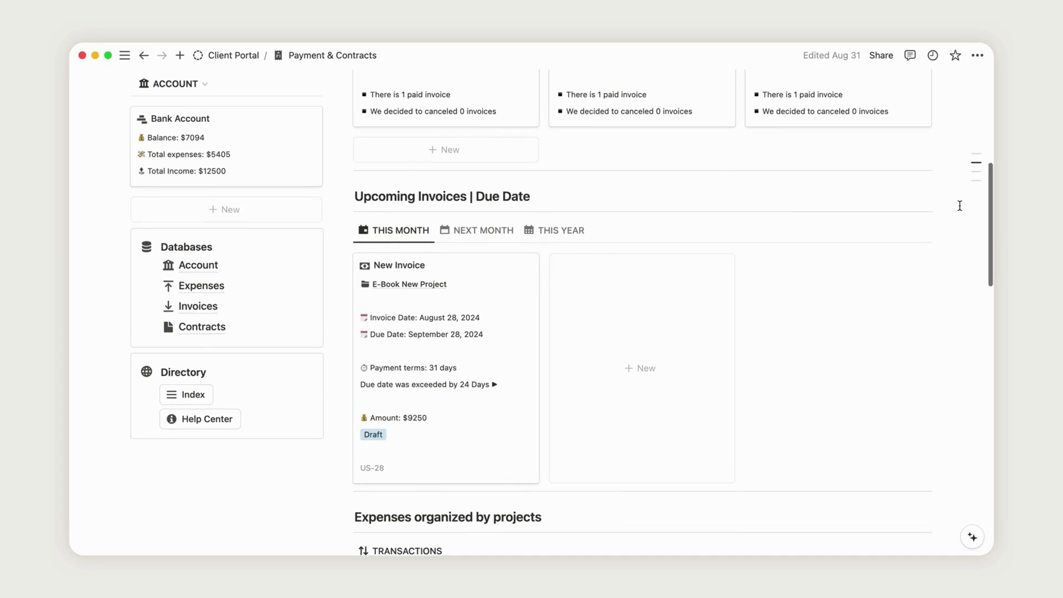
{"action": "scroll", "coordinate": [960, 205], "scroll_direction": "down", "scroll_amount": 1}
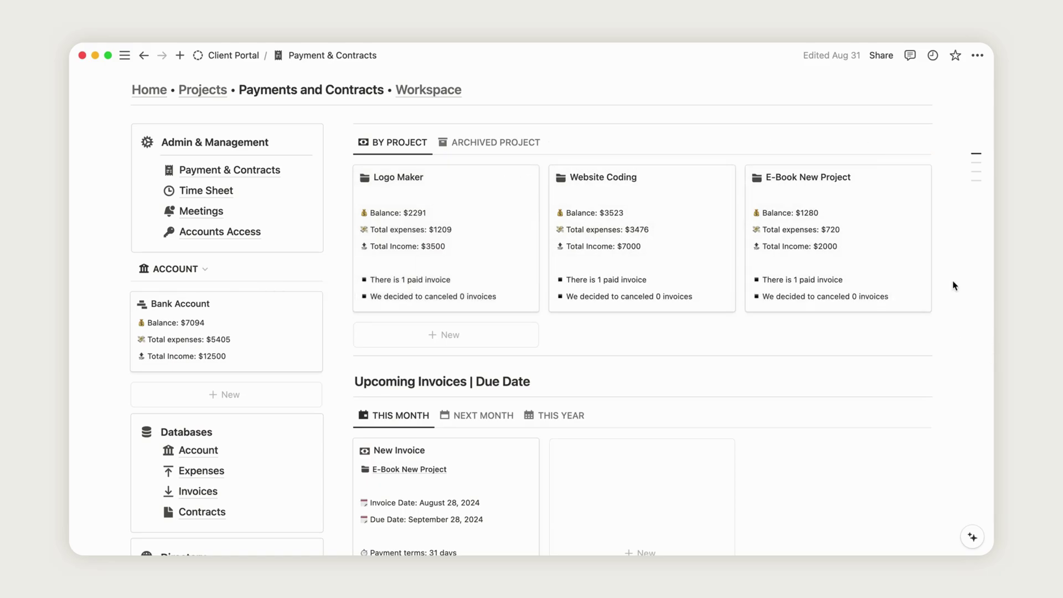
{"action": "scroll", "coordinate": [954, 285], "scroll_direction": "down", "scroll_amount": 5}
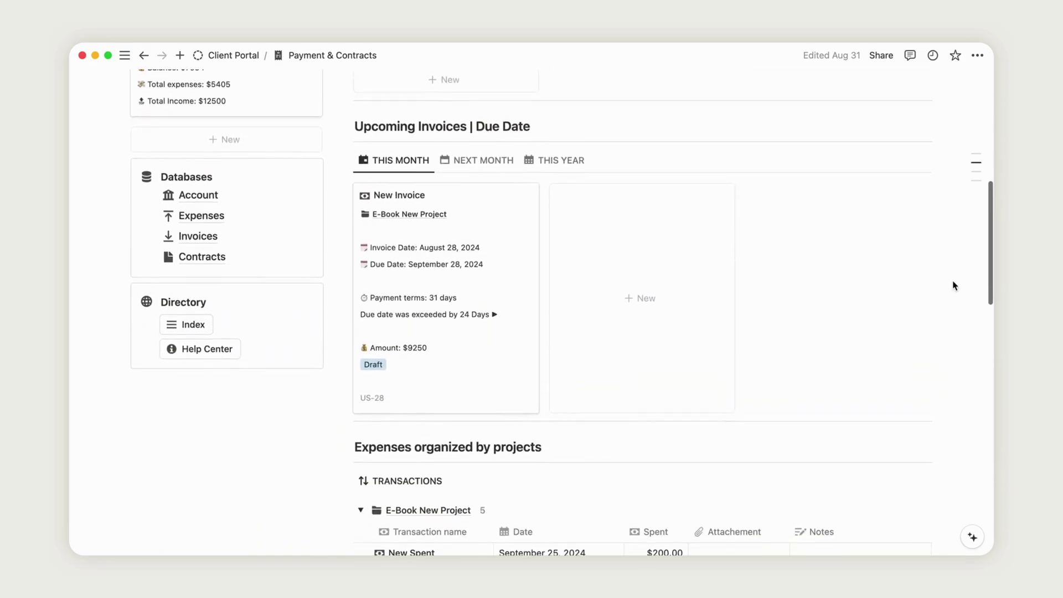
Switch Upcoming Invoices to THIS YEAR and open the September 11 invoice in side peek.
{"action": "left_click", "coordinate": [500, 121]}
{"action": "left_click", "coordinate": [567, 124]}
{"action": "left_click", "coordinate": [418, 120]}
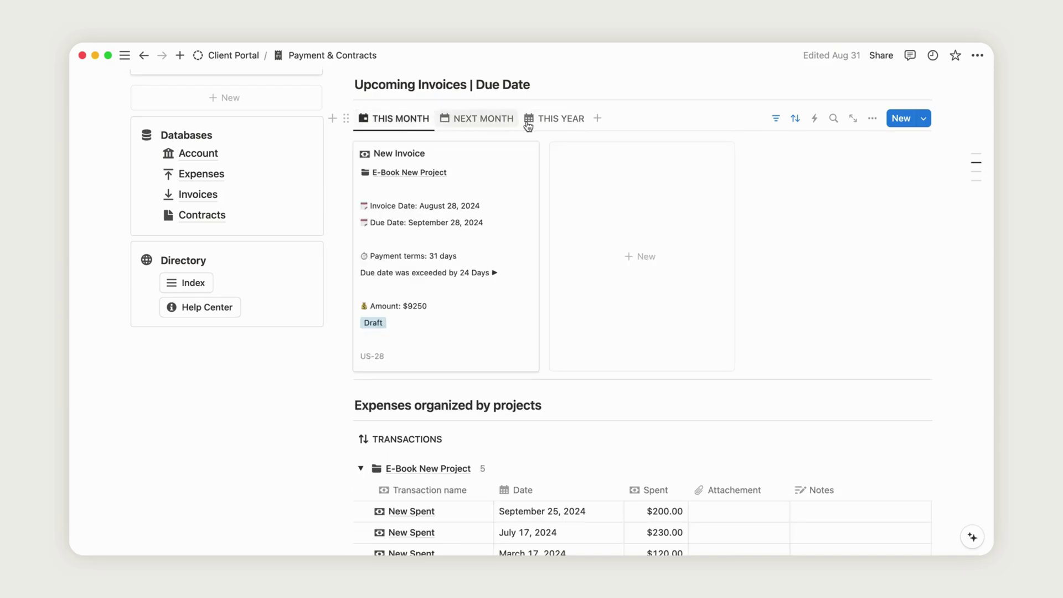
{"action": "left_click", "coordinate": [560, 120]}
{"action": "left_click", "coordinate": [522, 253]}
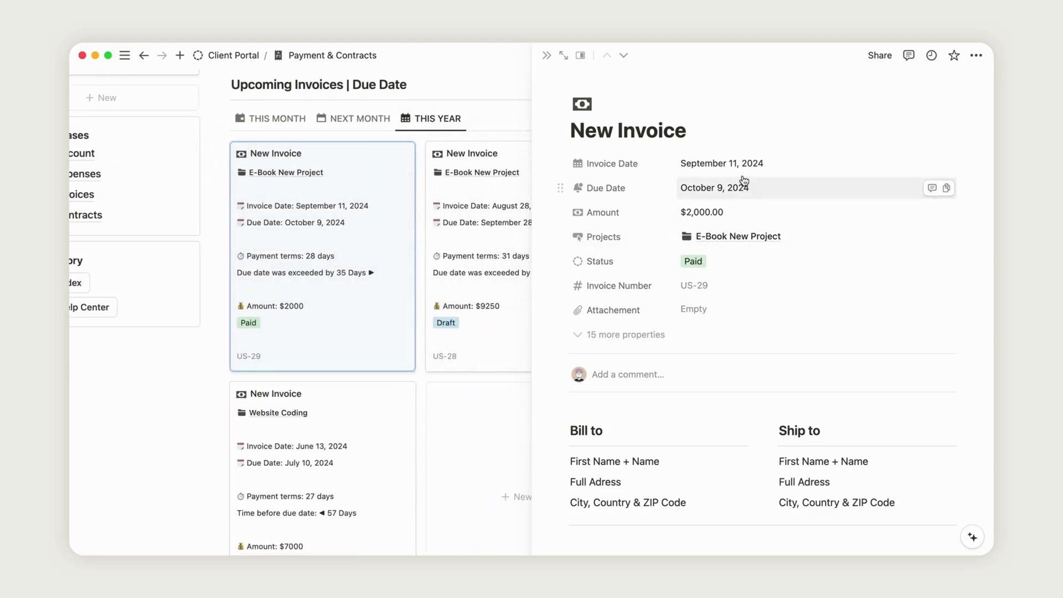
Set the October 9 due date's reminder to On day of event.
{"action": "left_click", "coordinate": [752, 165]}
{"action": "left_click", "coordinate": [750, 189]}
{"action": "left_click", "coordinate": [752, 190]}
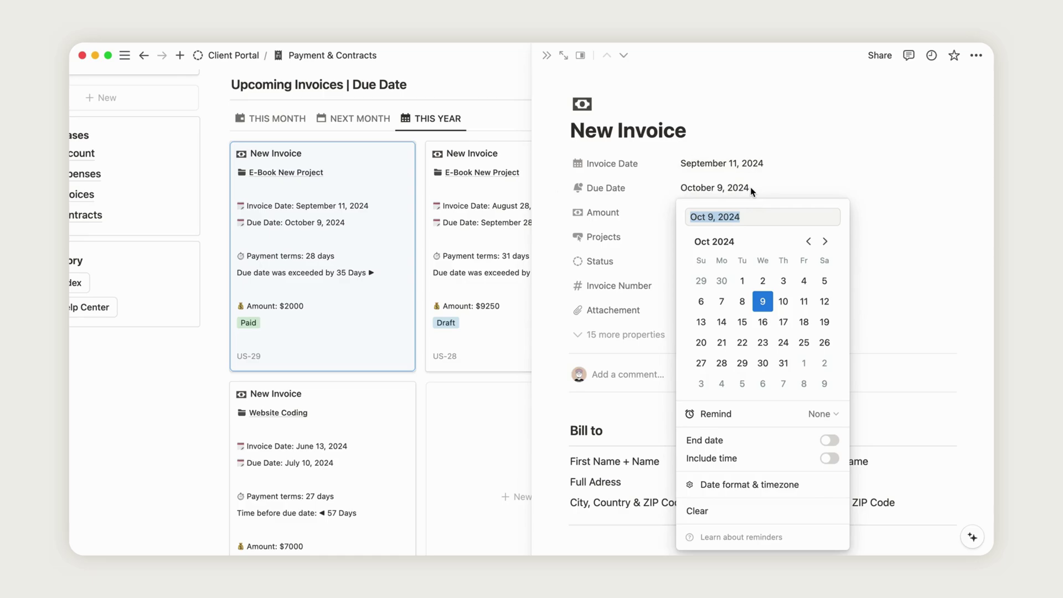
{"action": "left_click", "coordinate": [819, 413]}
{"action": "left_click", "coordinate": [616, 397]}
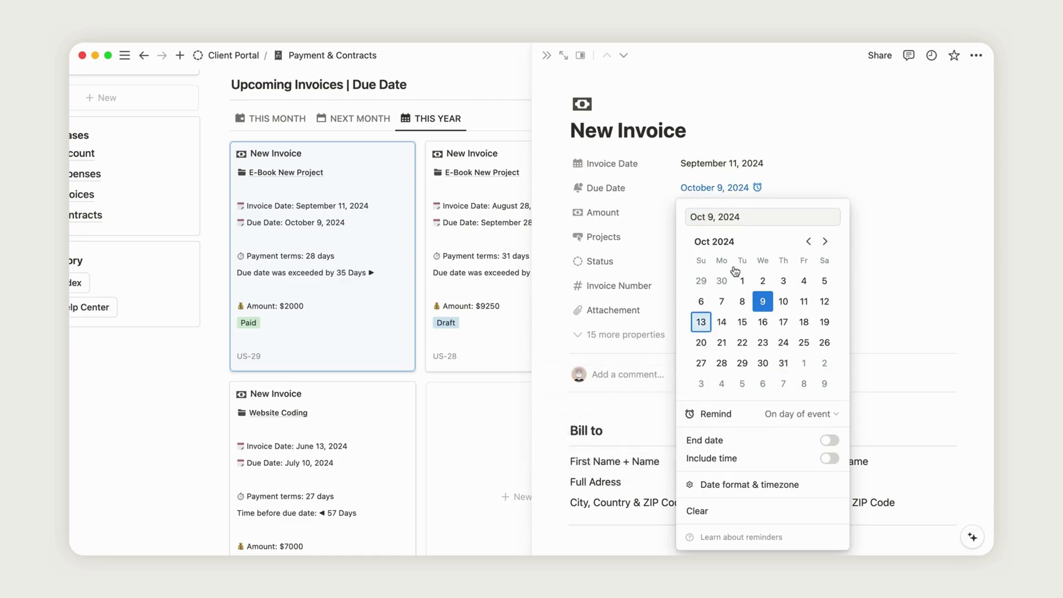
{"action": "left_click", "coordinate": [821, 171]}
{"action": "scroll", "coordinate": [830, 271], "scroll_direction": "down", "scroll_amount": 3}
{"action": "scroll", "coordinate": [829, 267], "scroll_direction": "down", "scroll_amount": 5}
{"action": "scroll", "coordinate": [830, 267], "scroll_direction": "up", "scroll_amount": 8}
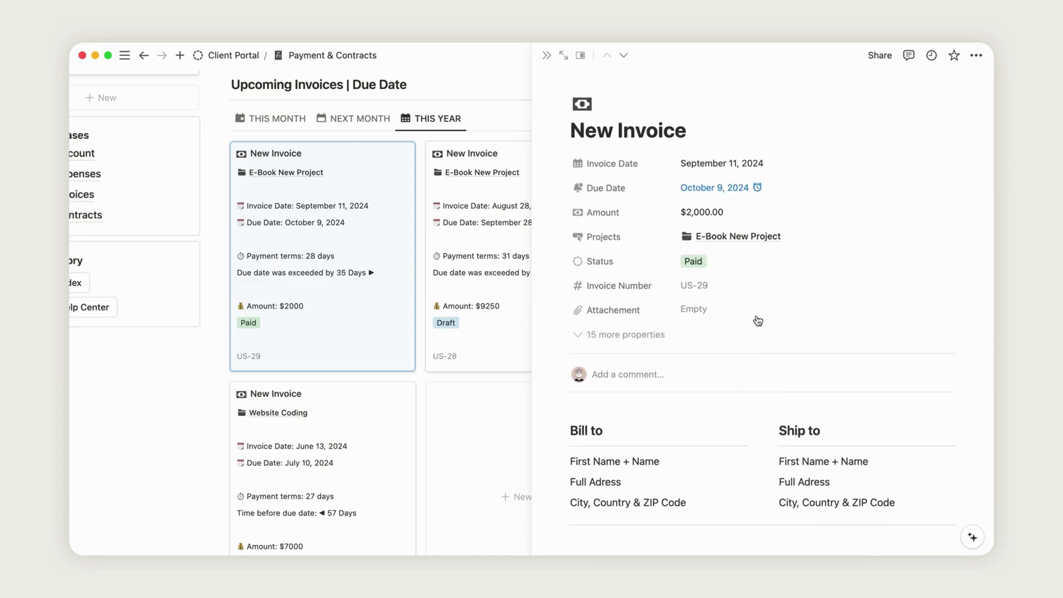
Close the invoice side peek and return Upcoming Invoices to THIS MONTH.
{"action": "left_click", "coordinate": [546, 56]}
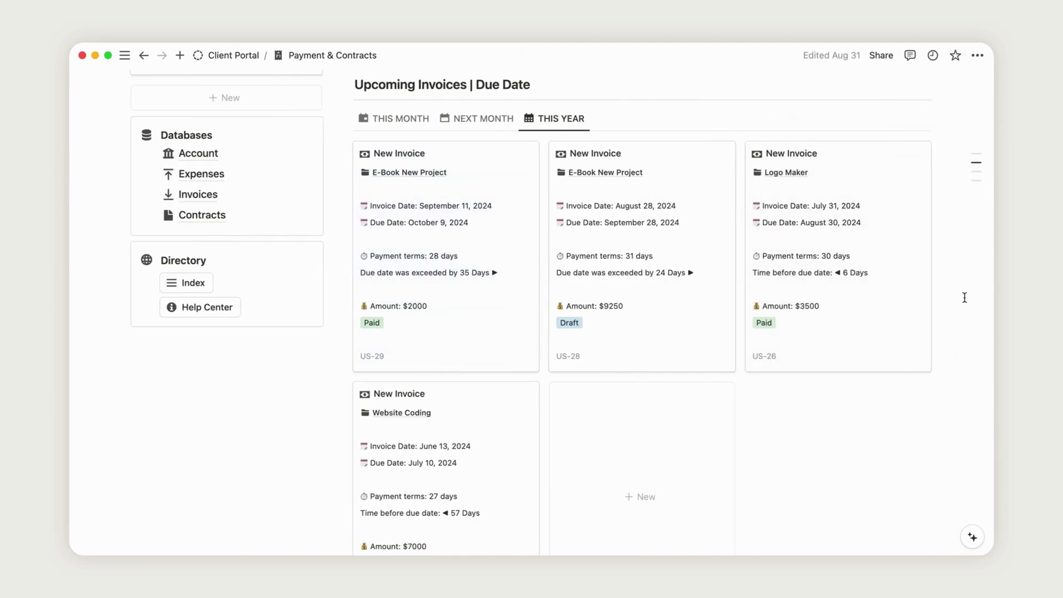
{"action": "left_click", "coordinate": [394, 118]}
{"action": "scroll", "coordinate": [930, 402], "scroll_direction": "down", "scroll_amount": 2}
{"action": "scroll", "coordinate": [931, 402], "scroll_direction": "down", "scroll_amount": 15}
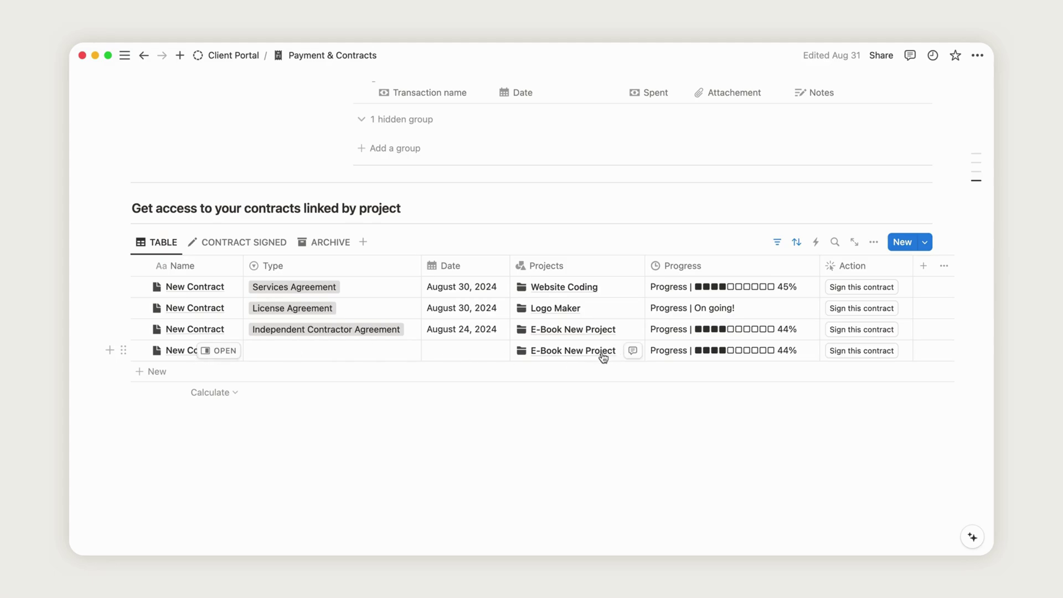
Make the blank contract a Work-for-Hire Agreement dated September 28, sign it, and filter to CONTRACT SIGNED.
{"action": "left_click", "coordinate": [375, 349]}
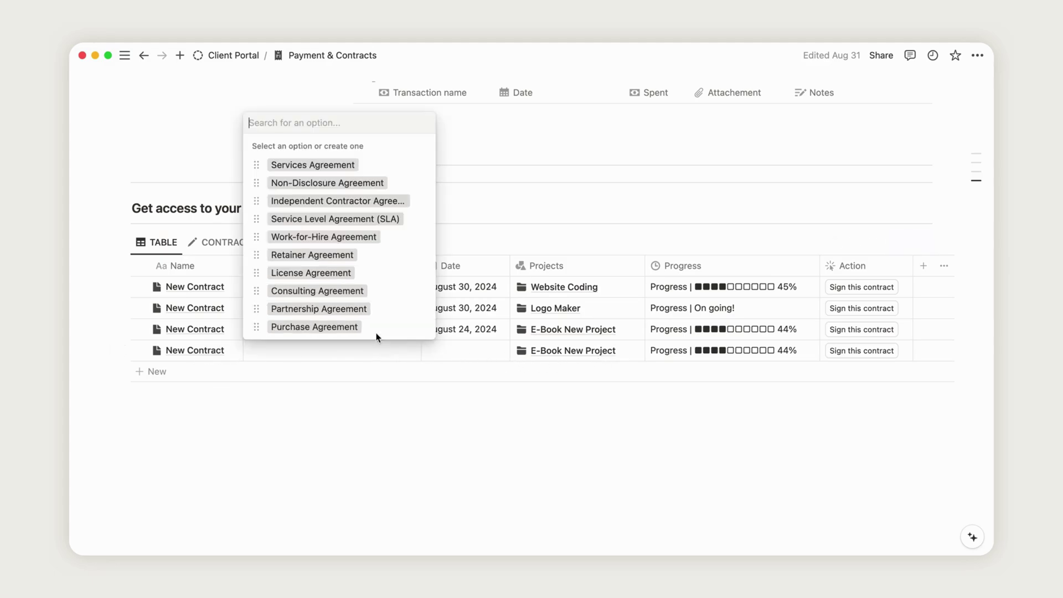
{"action": "left_click", "coordinate": [359, 236]}
{"action": "left_click", "coordinate": [479, 359]}
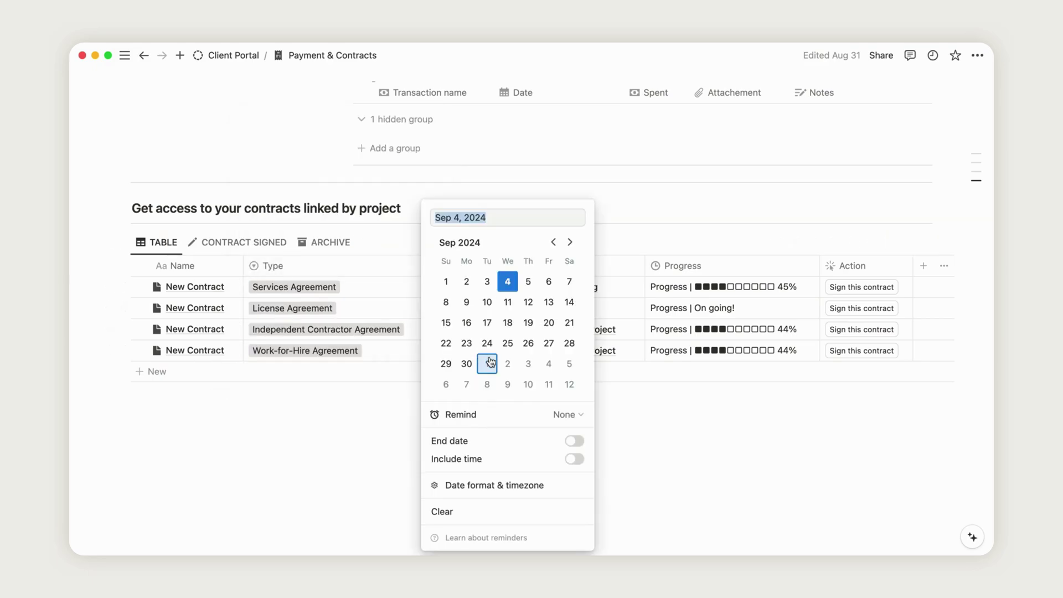
{"action": "left_click", "coordinate": [565, 344]}
{"action": "left_click", "coordinate": [671, 370]}
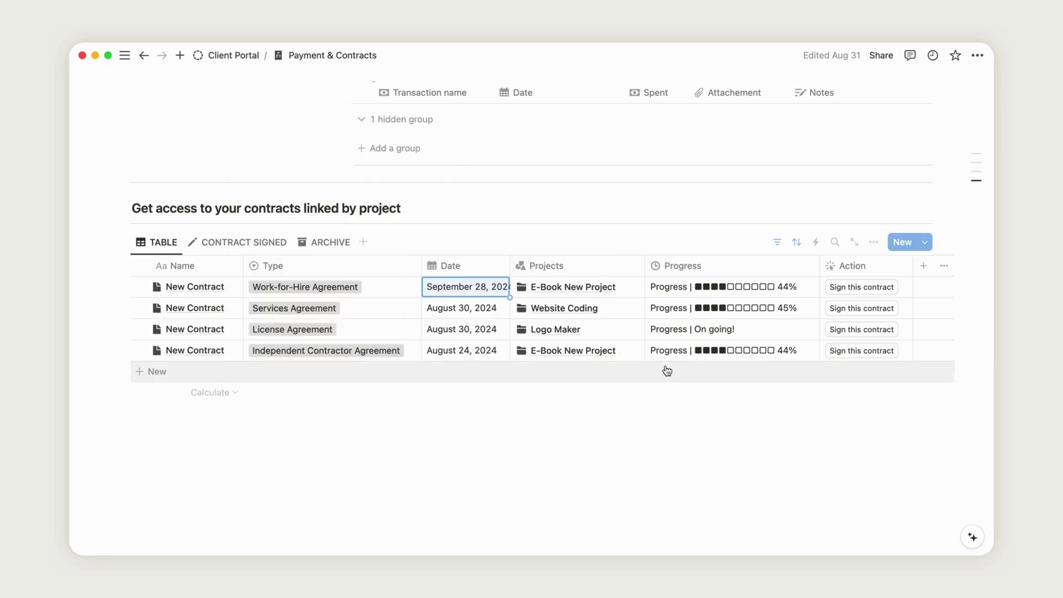
{"action": "left_click", "coordinate": [855, 352]}
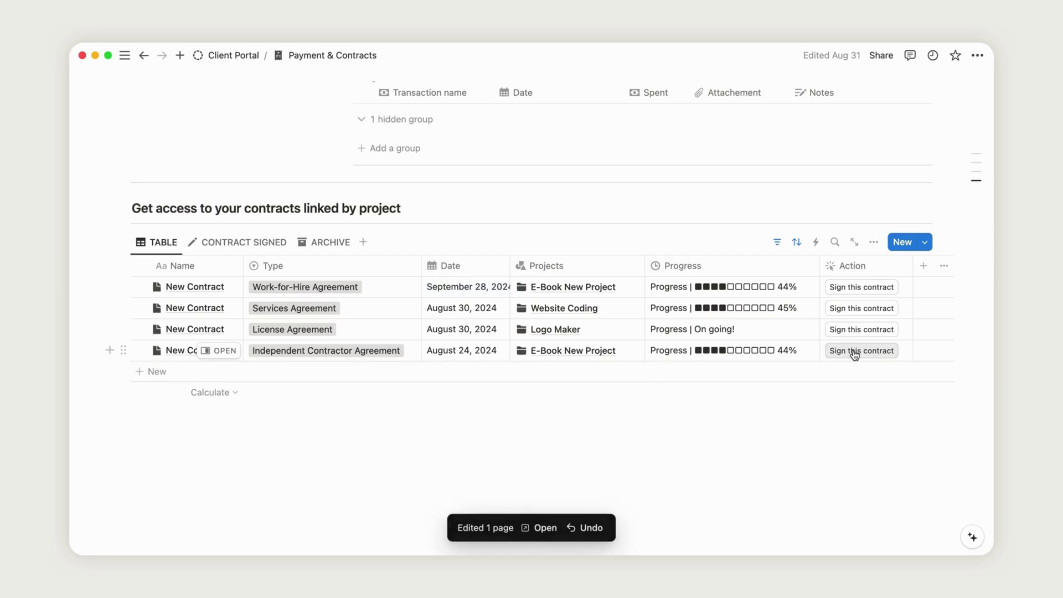
{"action": "left_click", "coordinate": [232, 242]}
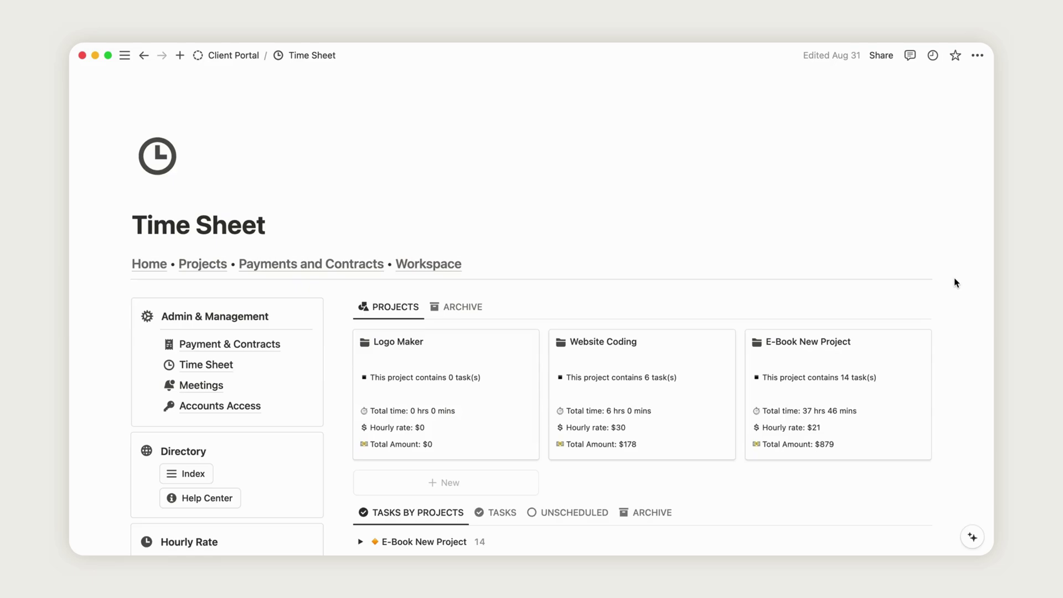
Browse the TASKS, UNSCHEDULED and ARCHIVE views, then return to TASKS BY PROJECTS.
{"action": "scroll", "coordinate": [954, 278], "scroll_direction": "down", "scroll_amount": 5}
{"action": "scroll", "coordinate": [954, 282], "scroll_direction": "down", "scroll_amount": 2}
{"action": "scroll", "coordinate": [954, 283], "scroll_direction": "up", "scroll_amount": 3}
{"action": "scroll", "coordinate": [954, 277], "scroll_direction": "down", "scroll_amount": 1}
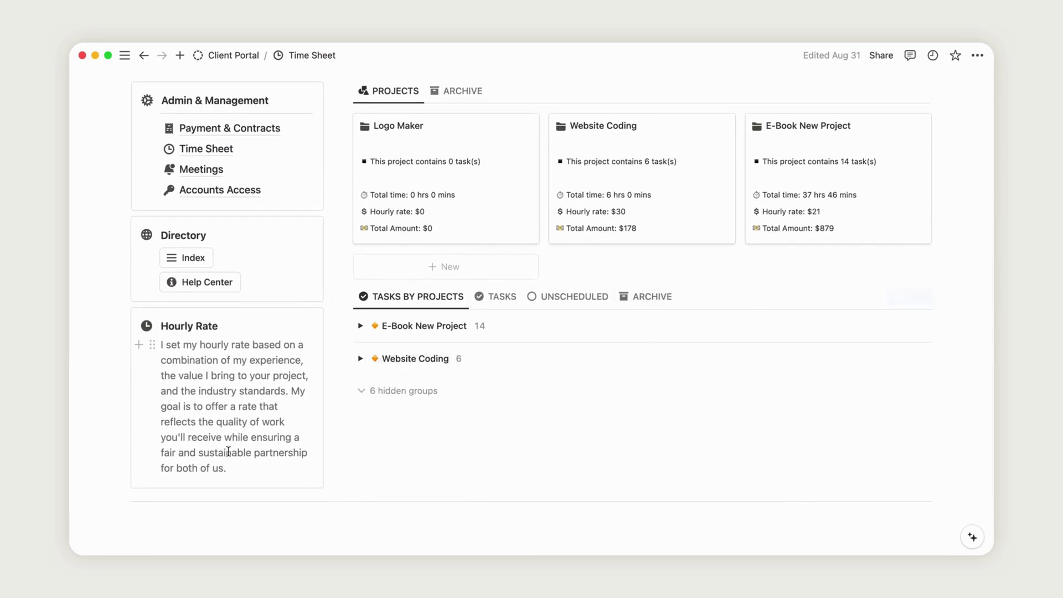
{"action": "left_click", "coordinate": [495, 296]}
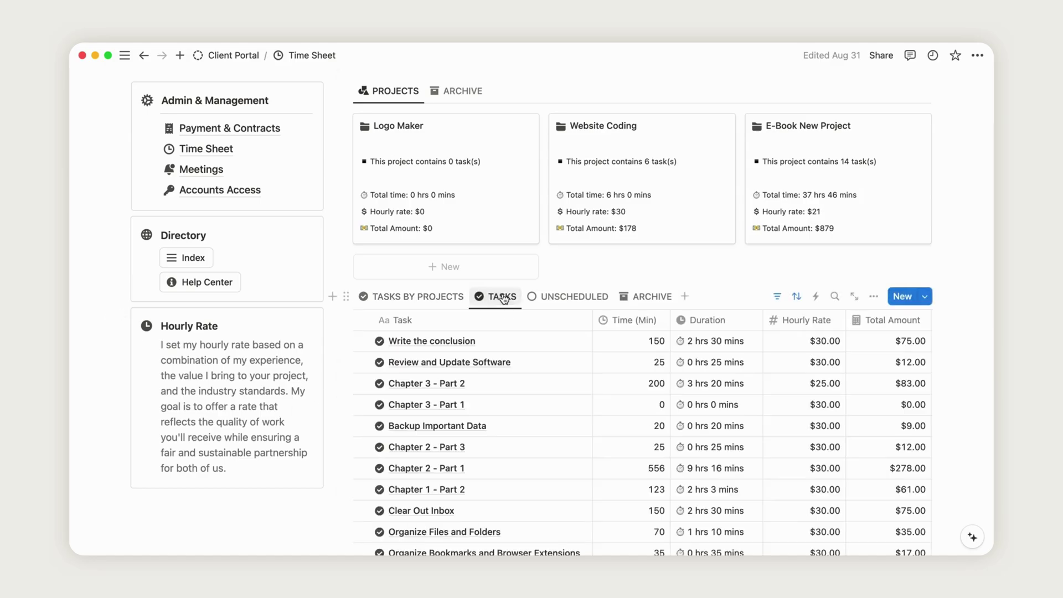
{"action": "left_click", "coordinate": [579, 298]}
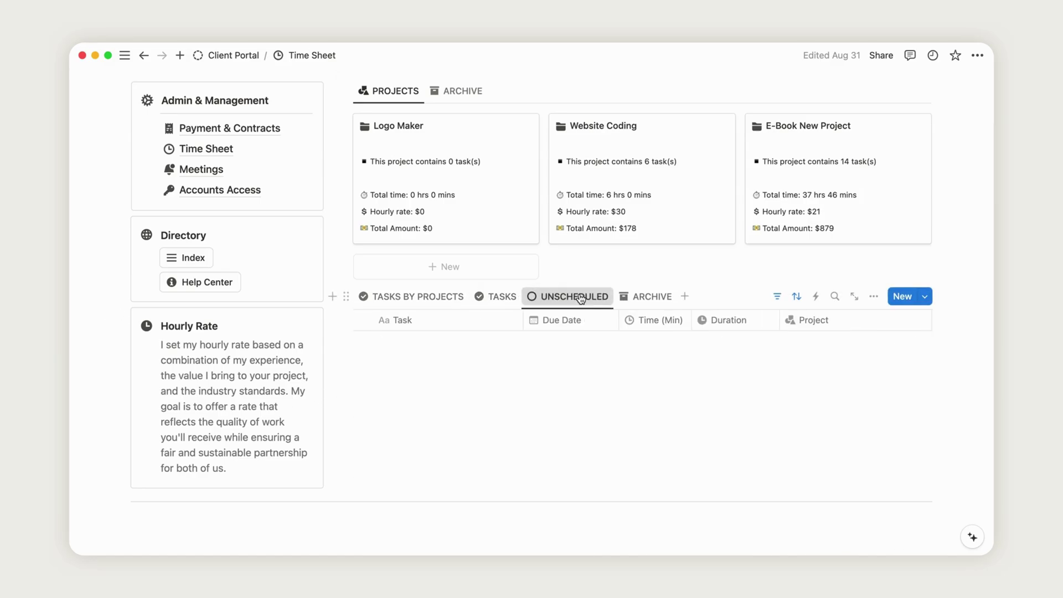
{"action": "left_click", "coordinate": [647, 297]}
{"action": "left_click", "coordinate": [399, 297]}
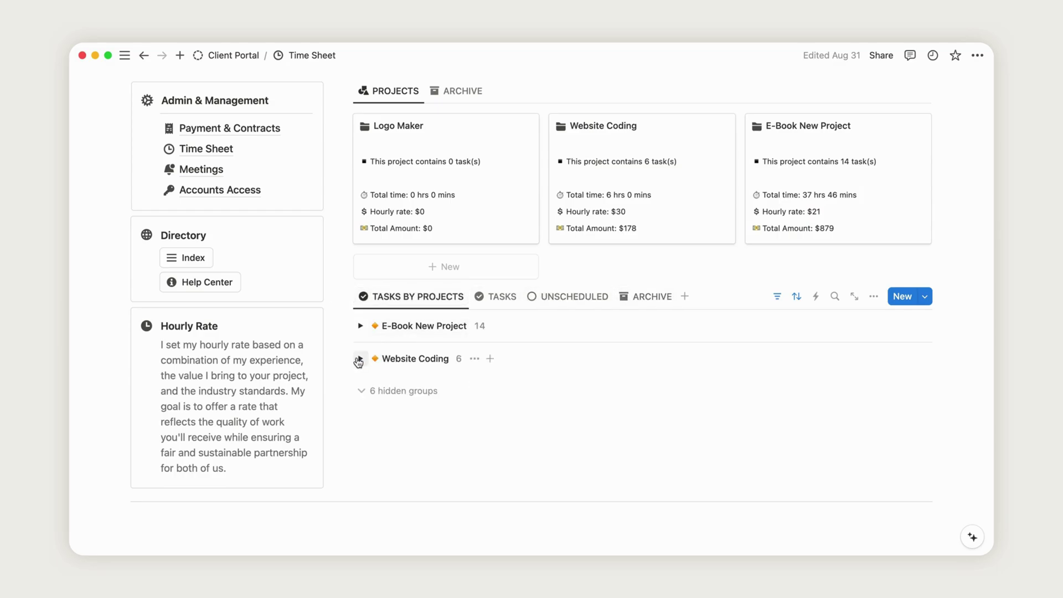
Expand the Website Coding and E-Book New Project task groups.
{"action": "left_click", "coordinate": [359, 359]}
{"action": "left_click", "coordinate": [361, 326]}
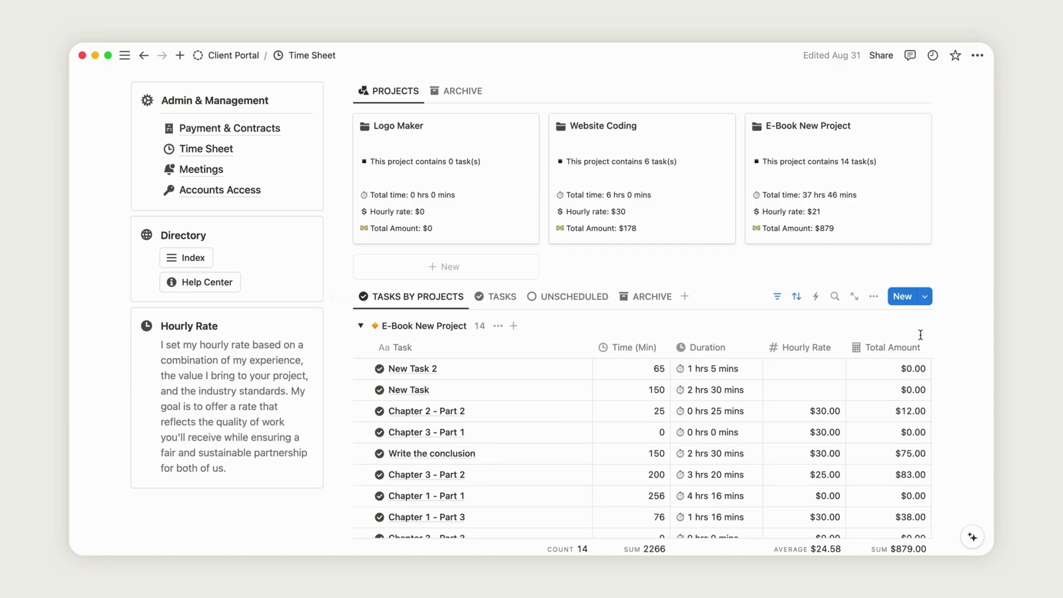
{"action": "scroll", "coordinate": [967, 355], "scroll_direction": "down", "scroll_amount": 15}
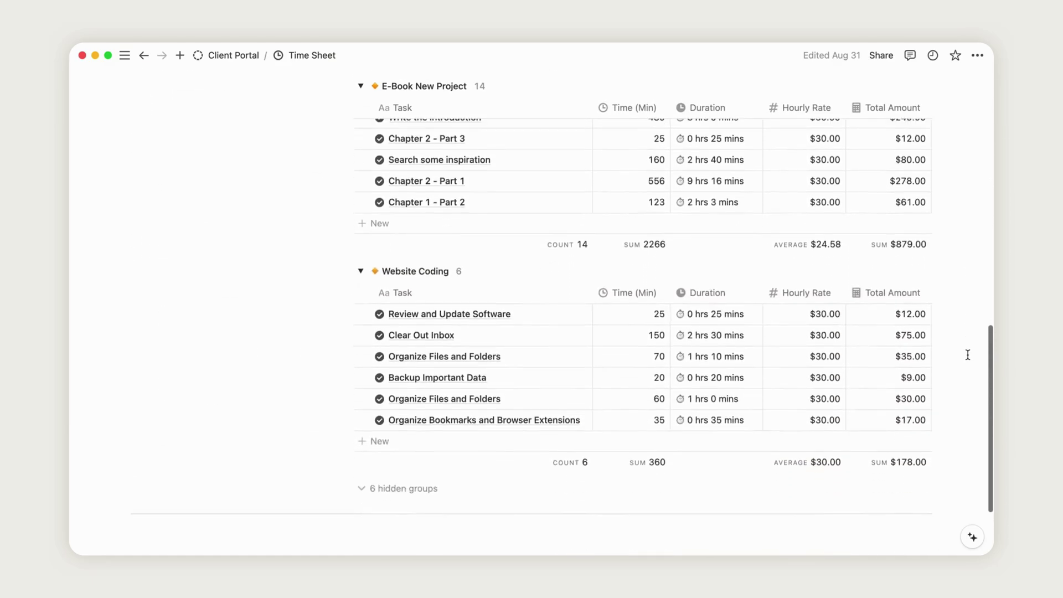
{"action": "scroll", "coordinate": [968, 354], "scroll_direction": "up", "scroll_amount": 12}
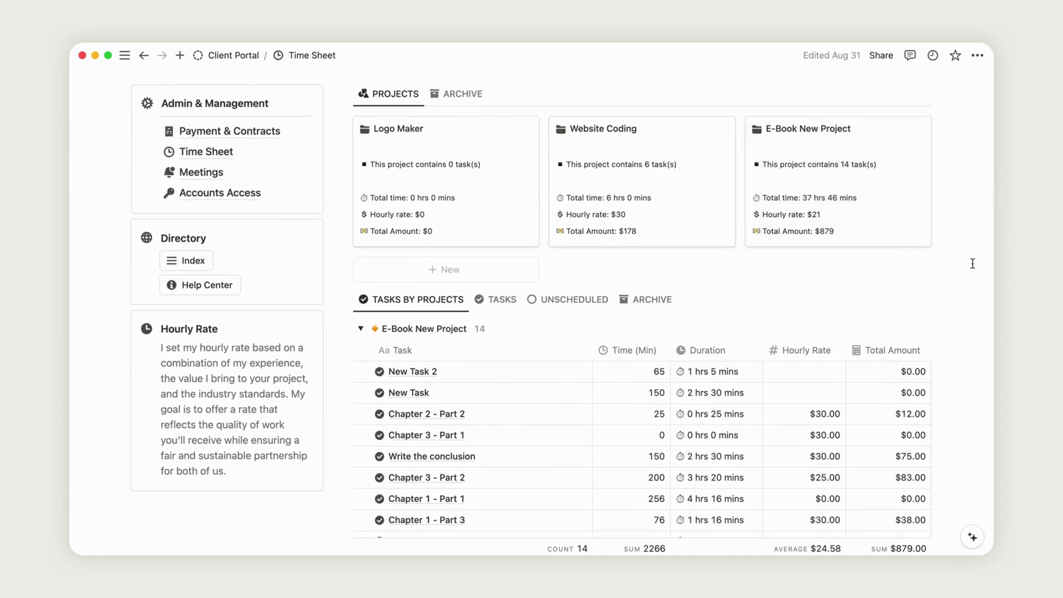
Set hourly rates of $45 for New Task and $65 for New Task 2.
{"action": "scroll", "coordinate": [948, 223], "scroll_direction": "down", "scroll_amount": 5}
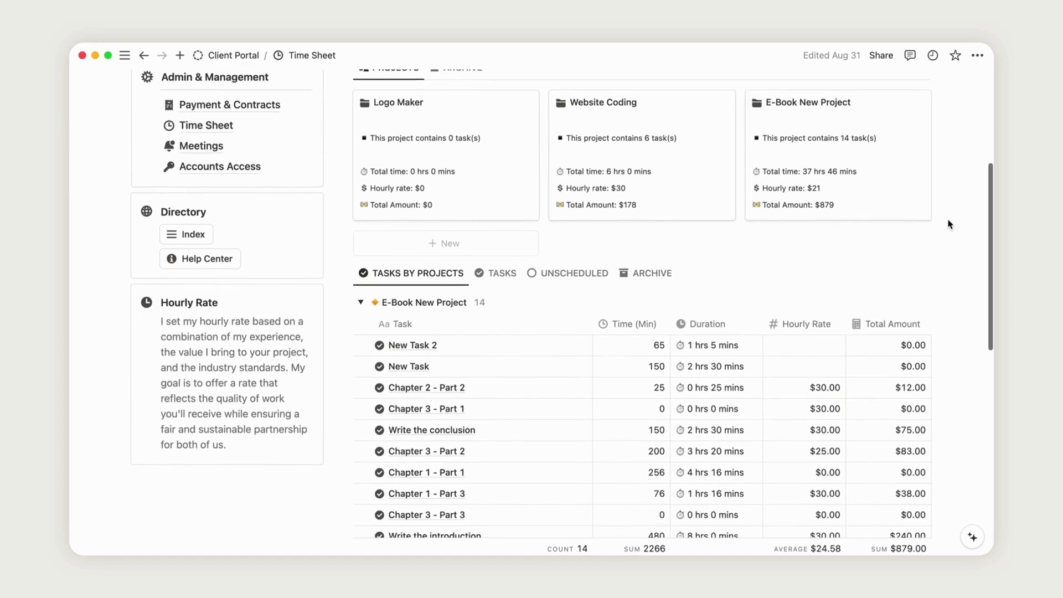
{"action": "scroll", "coordinate": [948, 224], "scroll_direction": "up", "scroll_amount": 1}
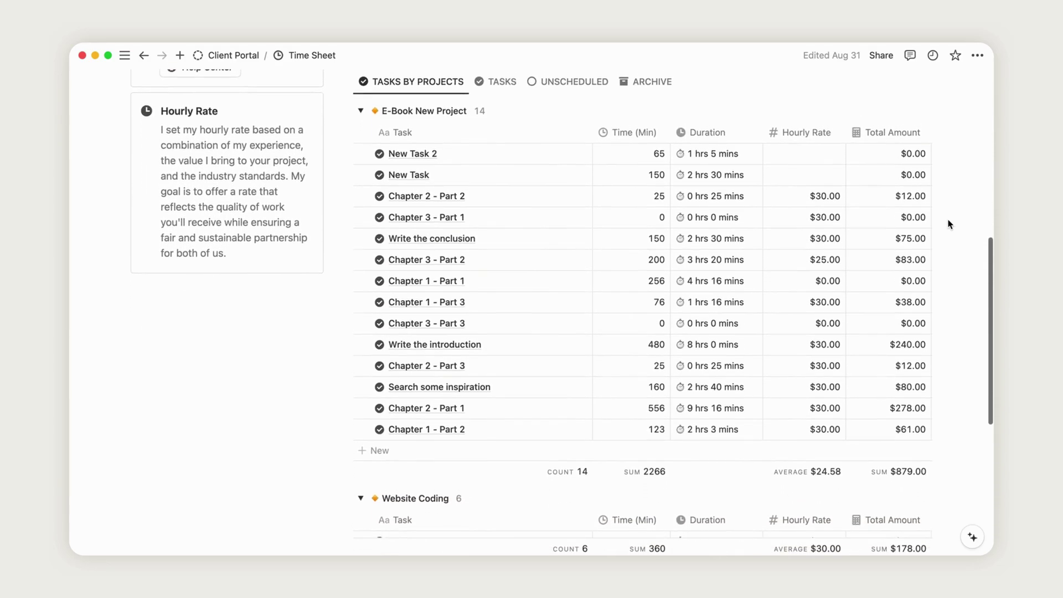
{"action": "left_click", "coordinate": [826, 175]}
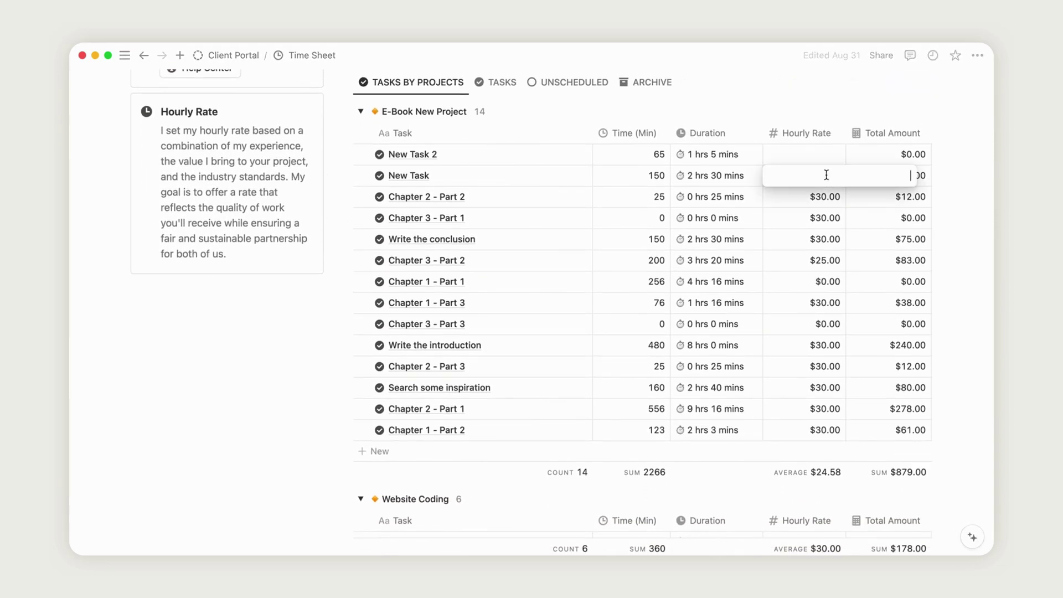
{"action": "type", "text": "45"}
{"action": "key", "text": "Return"}
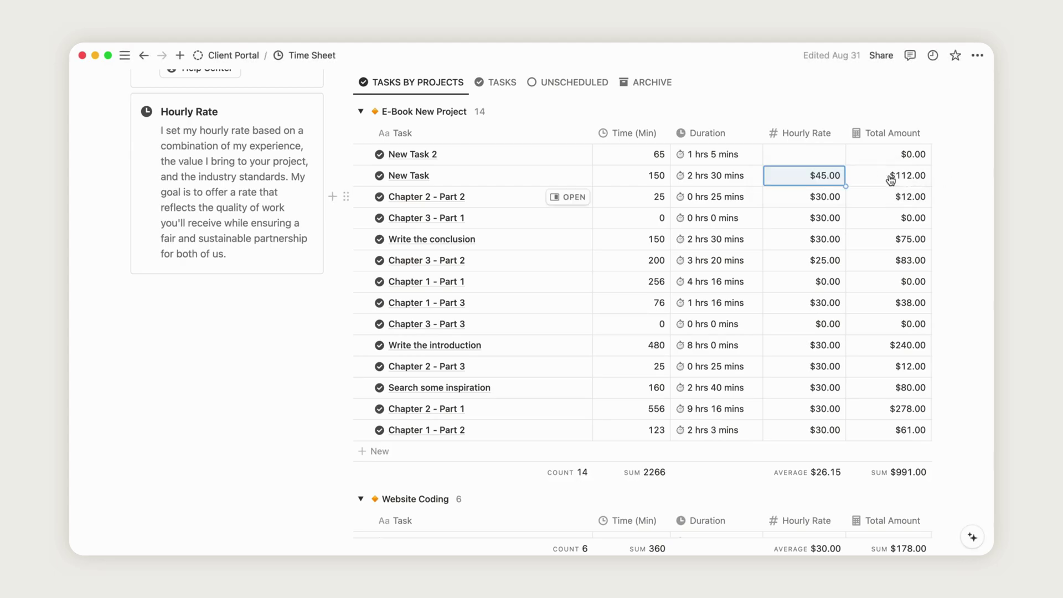
{"action": "left_click", "coordinate": [828, 155]}
{"action": "type", "text": "65"}
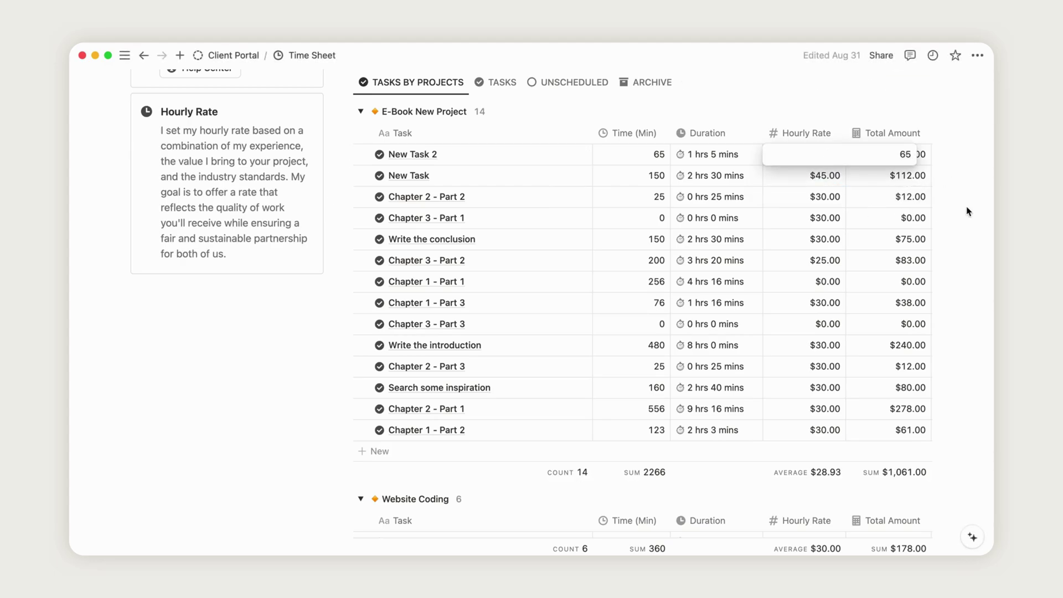
{"action": "key", "text": "Return"}
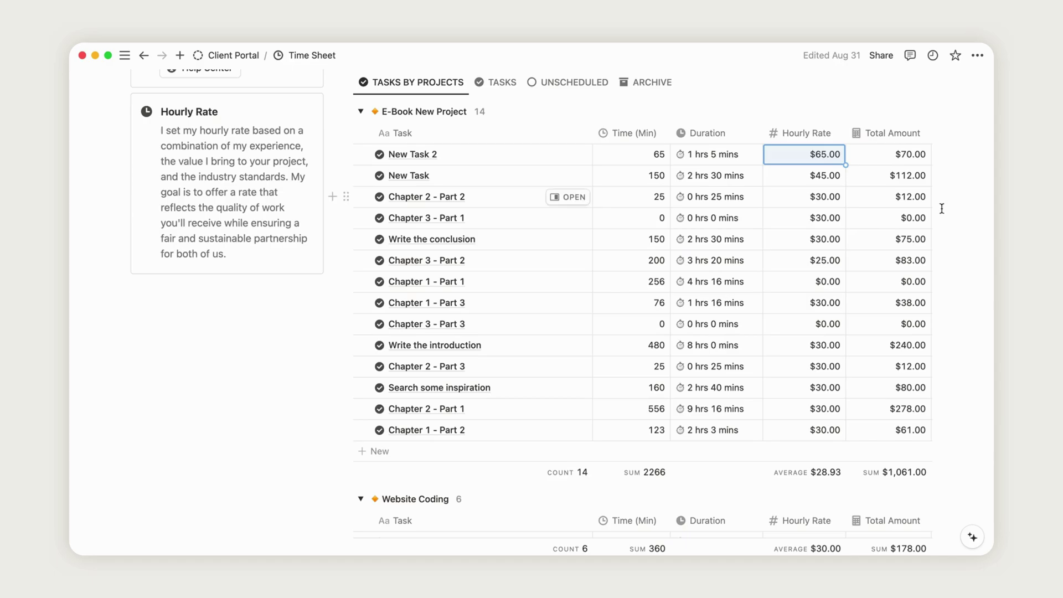
Set New Task 2's time to 120 minutes.
{"action": "left_click", "coordinate": [660, 154]}
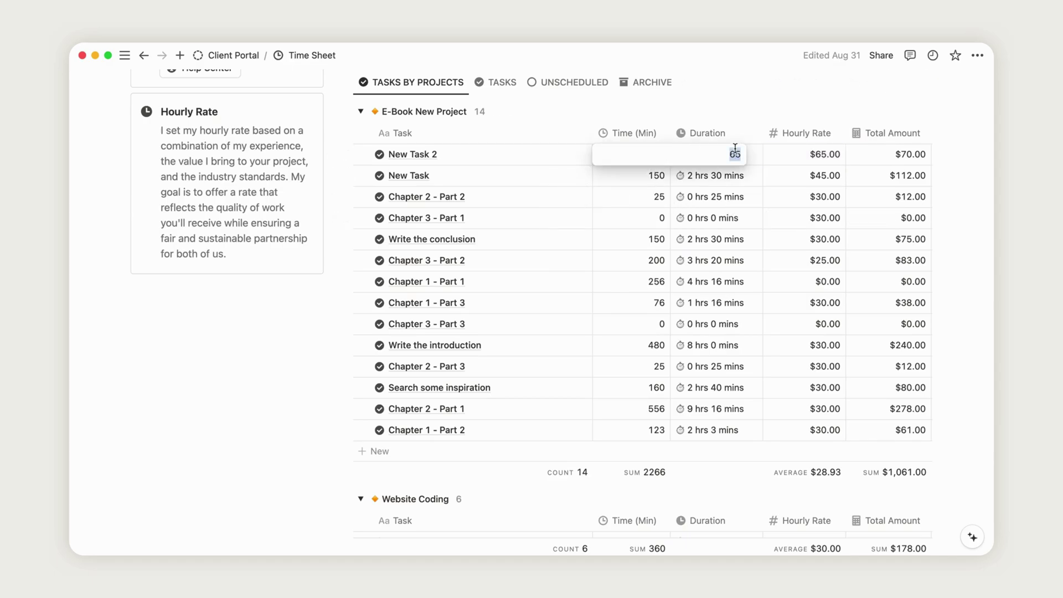
{"action": "type", "text": "120"}
{"action": "key", "text": "Return"}
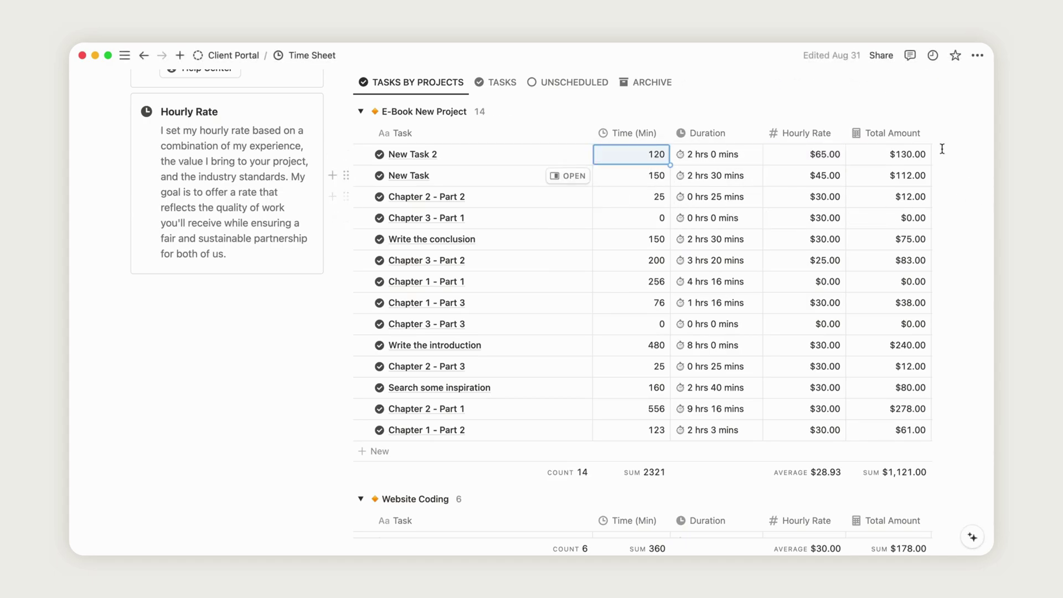
{"action": "left_click", "coordinate": [964, 348]}
{"action": "scroll", "coordinate": [963, 346], "scroll_direction": "down", "scroll_amount": 1}
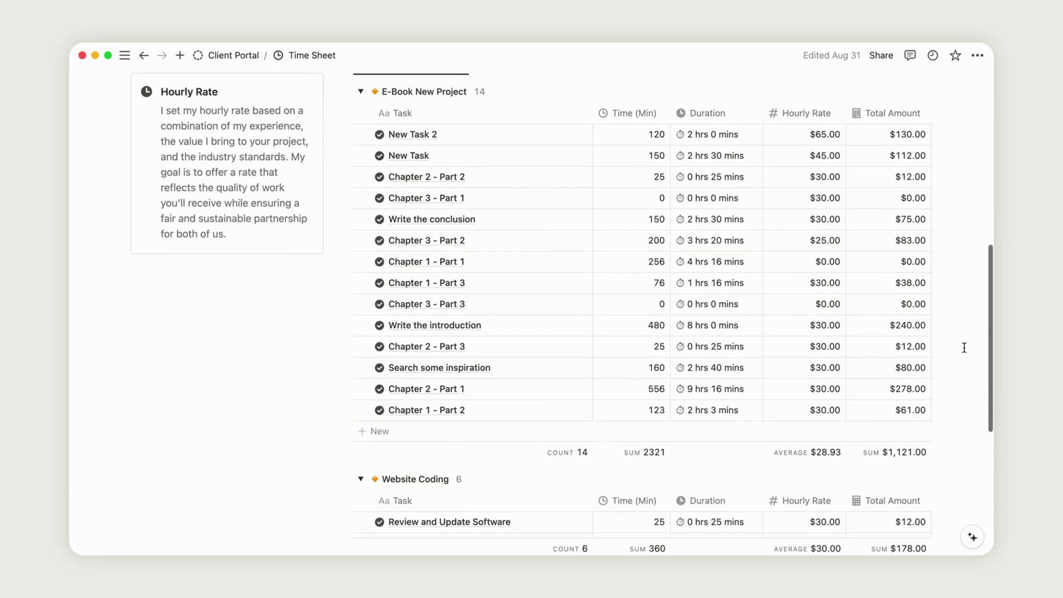
{"action": "scroll", "coordinate": [955, 425], "scroll_direction": "up", "scroll_amount": 5}
{"action": "scroll", "coordinate": [955, 419], "scroll_direction": "up", "scroll_amount": 2}
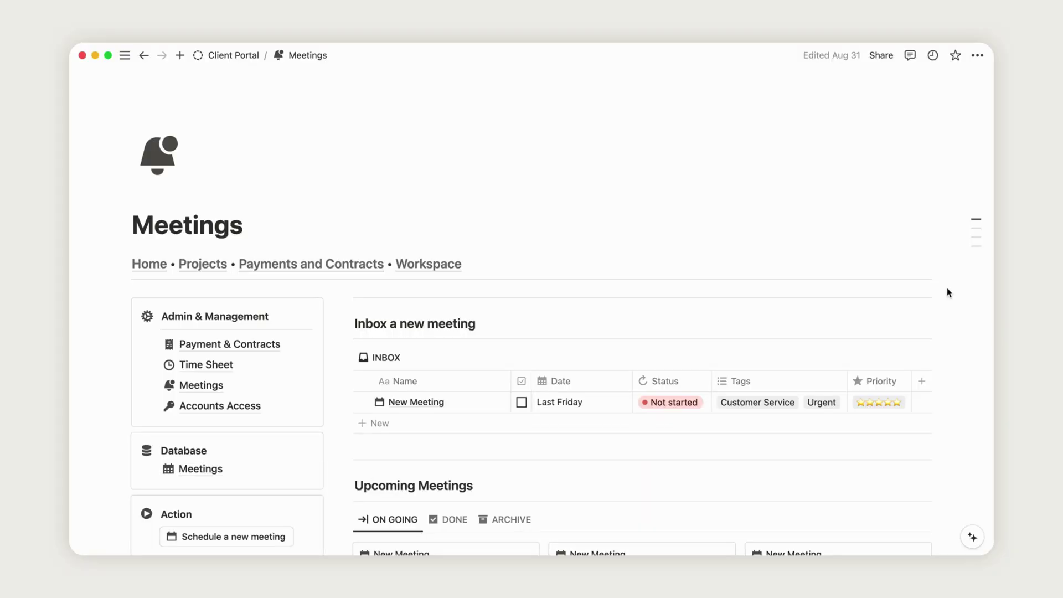
Scroll through the Meetings page to review its inbox and meeting lists.
{"action": "scroll", "coordinate": [948, 292], "scroll_direction": "down", "scroll_amount": 6}
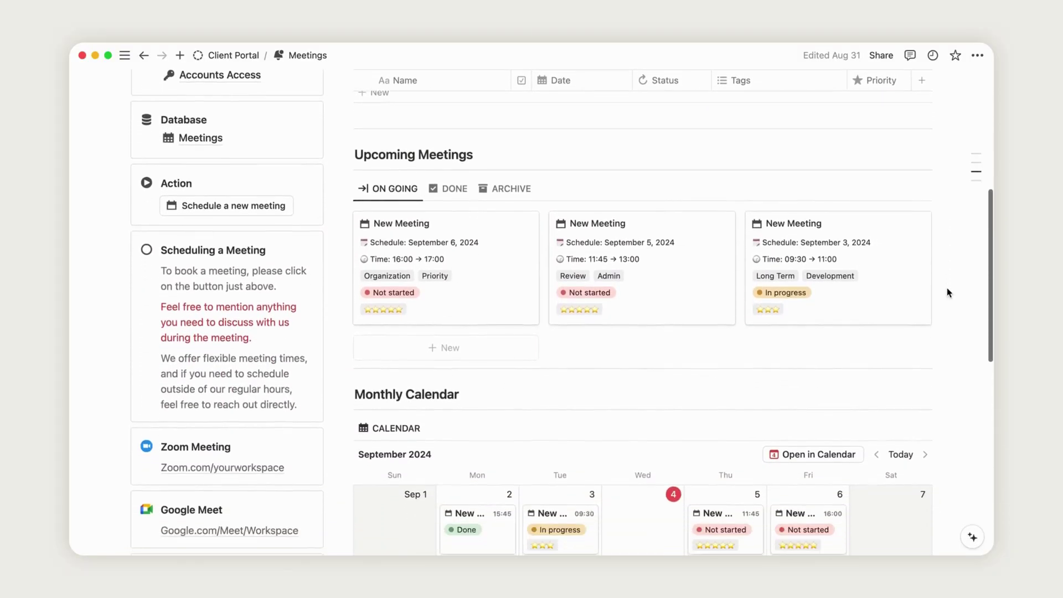
{"action": "scroll", "coordinate": [948, 292], "scroll_direction": "down", "scroll_amount": 10}
{"action": "scroll", "coordinate": [948, 293], "scroll_direction": "up", "scroll_amount": 5}
{"action": "scroll", "coordinate": [947, 292], "scroll_direction": "up", "scroll_amount": 7}
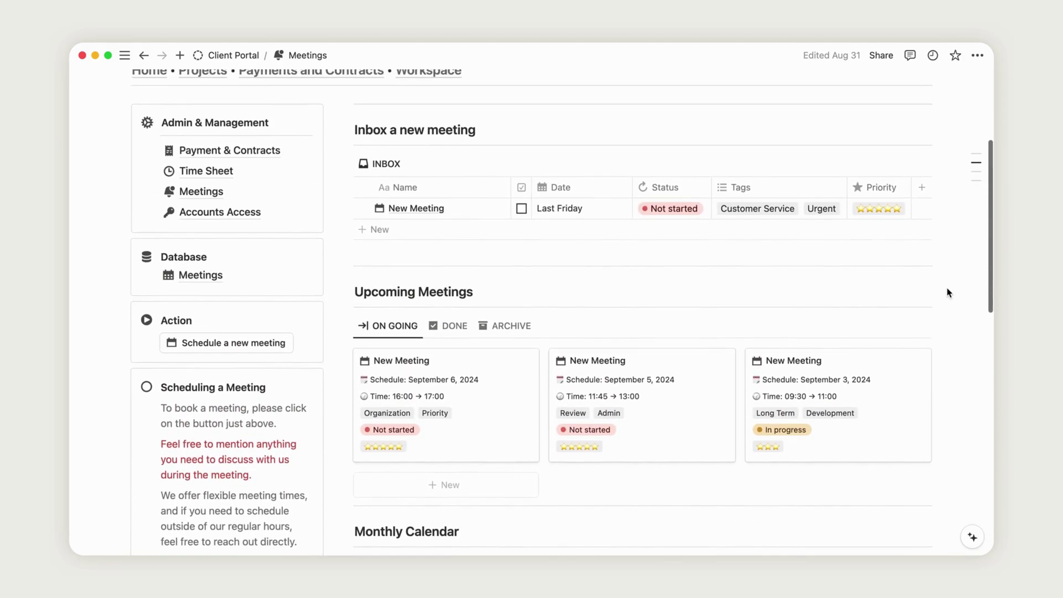
{"action": "scroll", "coordinate": [946, 293], "scroll_direction": "down", "scroll_amount": 1}
Create a new inbox meeting dated today from 4:30 to 5:00 PM.
{"action": "left_click", "coordinate": [247, 323]}
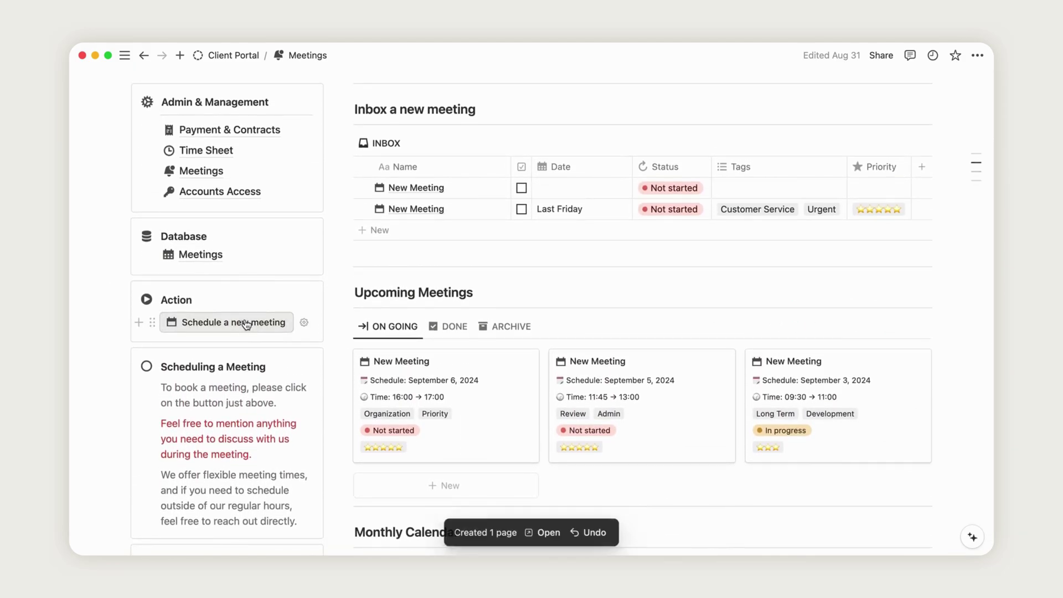
{"action": "left_click", "coordinate": [567, 188]}
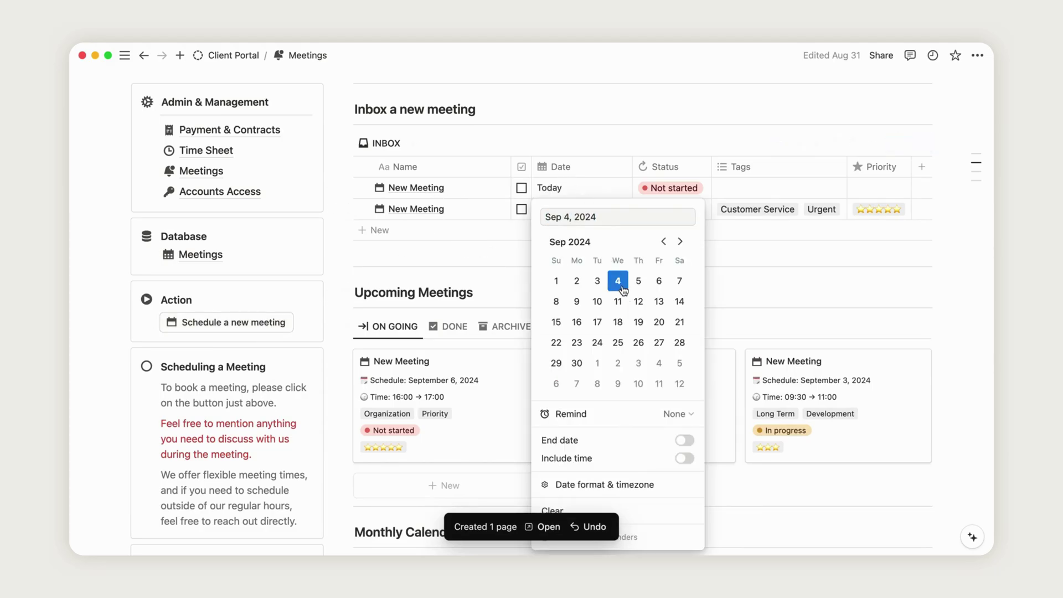
{"action": "left_click", "coordinate": [684, 440]}
{"action": "left_click", "coordinate": [684, 458]}
{"action": "left_click", "coordinate": [636, 194]}
{"action": "type", "text": "4:30 PM"}
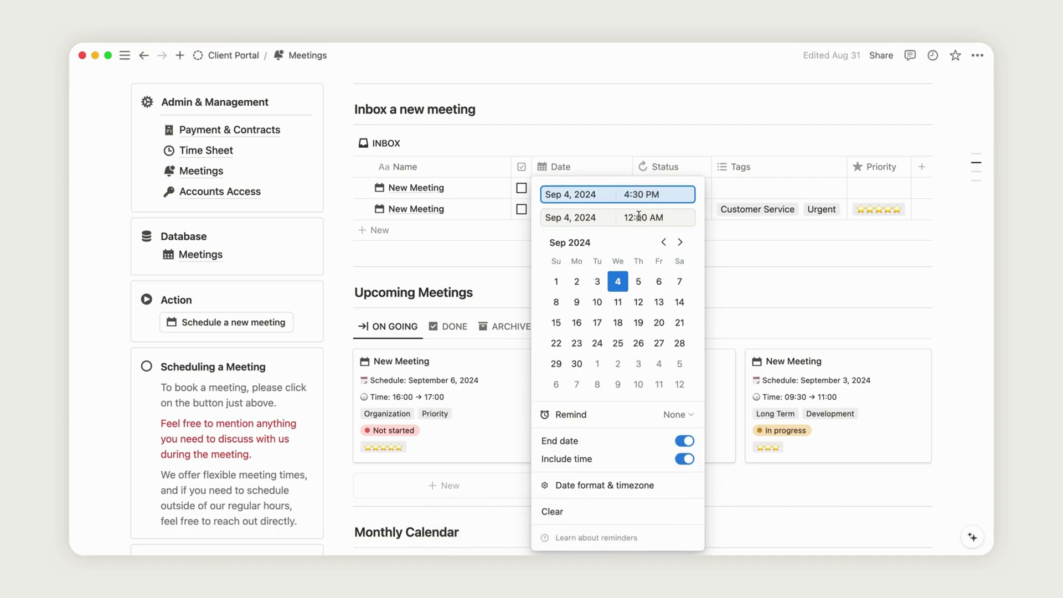
{"action": "left_click", "coordinate": [638, 217]}
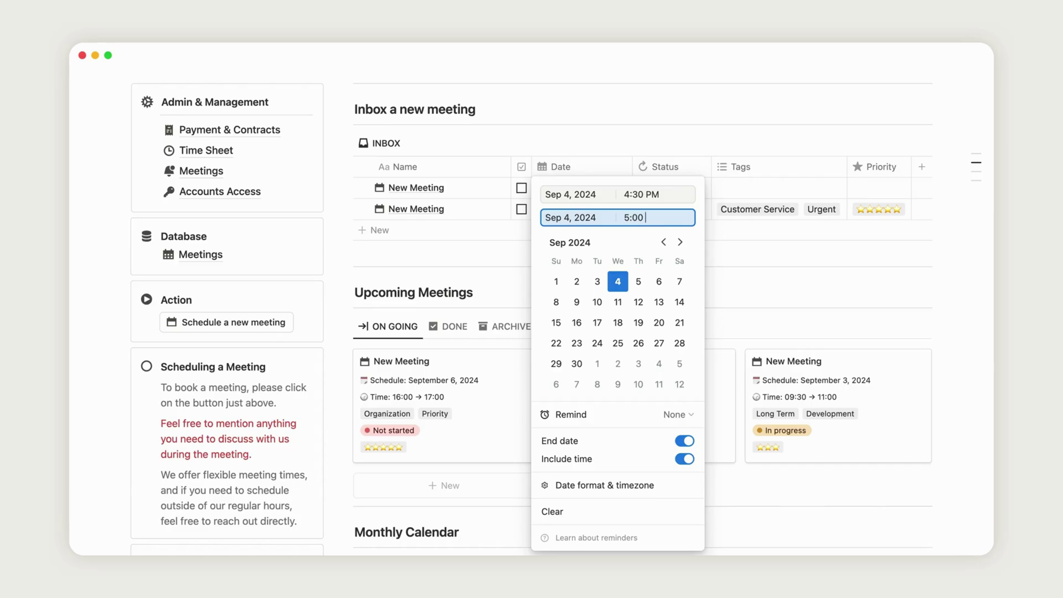
{"action": "left_click", "coordinate": [806, 232]}
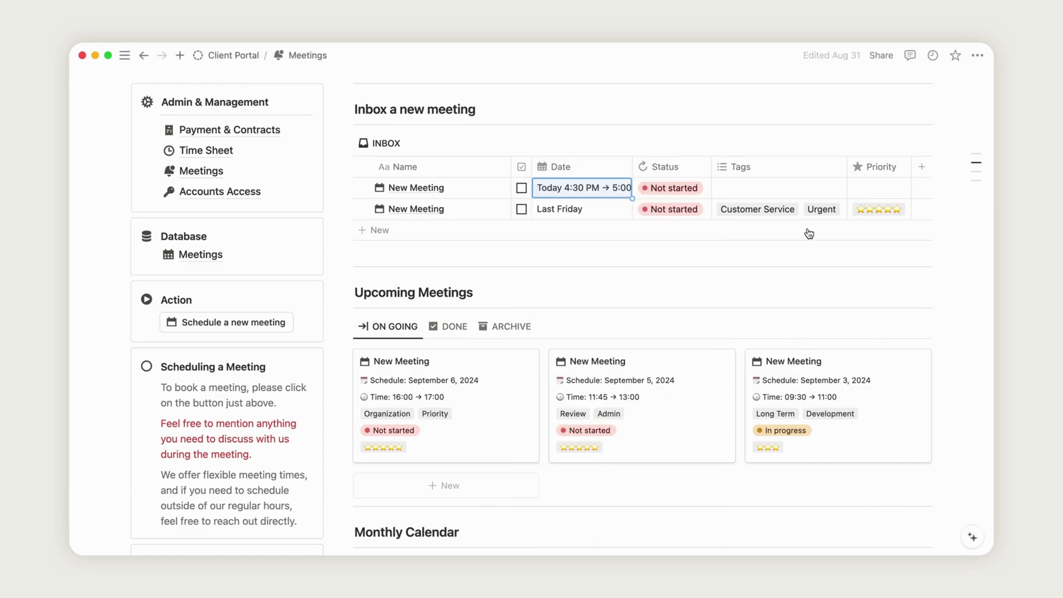
Tag the meeting Priority and Urgent, rate it five stars, and tick it into Upcoming Meetings.
{"action": "left_click", "coordinate": [750, 187]}
{"action": "left_click", "coordinate": [754, 248]}
{"action": "left_click", "coordinate": [755, 284]}
{"action": "key", "text": "Escape"}
{"action": "left_click", "coordinate": [879, 188]}
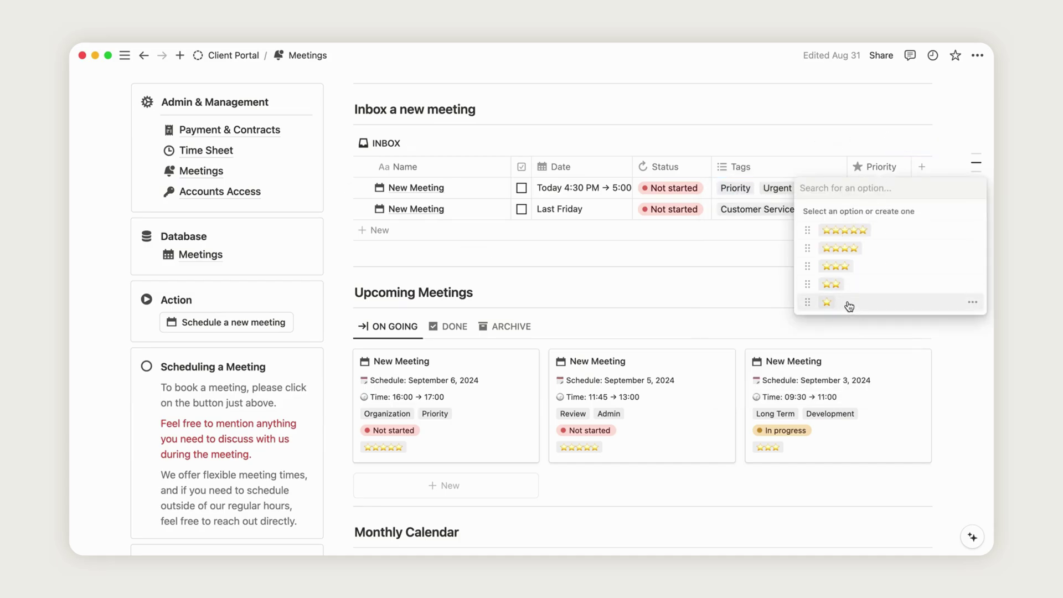
{"action": "left_click", "coordinate": [842, 231]}
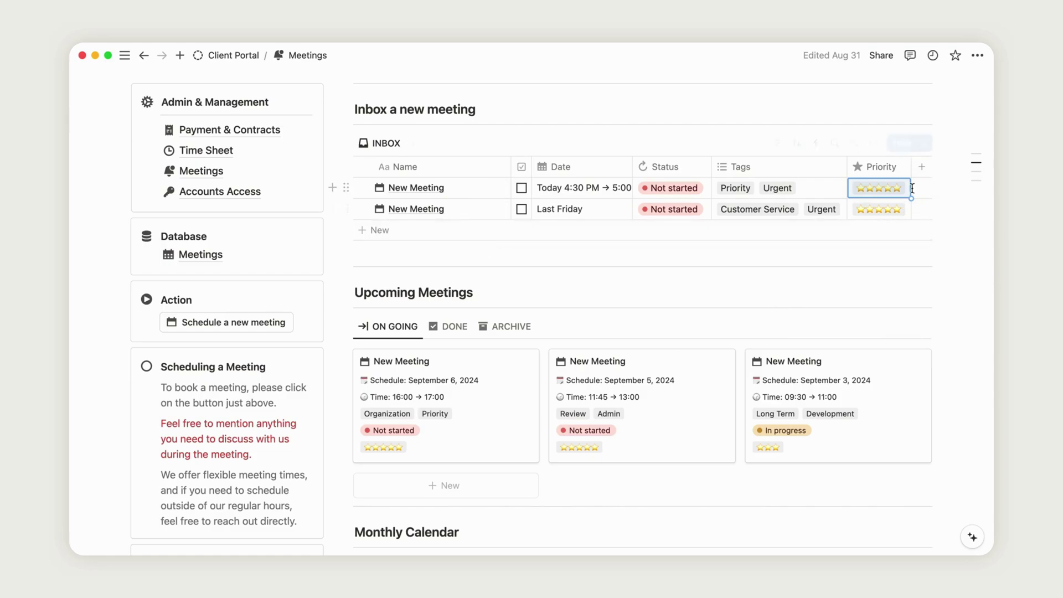
{"action": "left_click", "coordinate": [521, 189]}
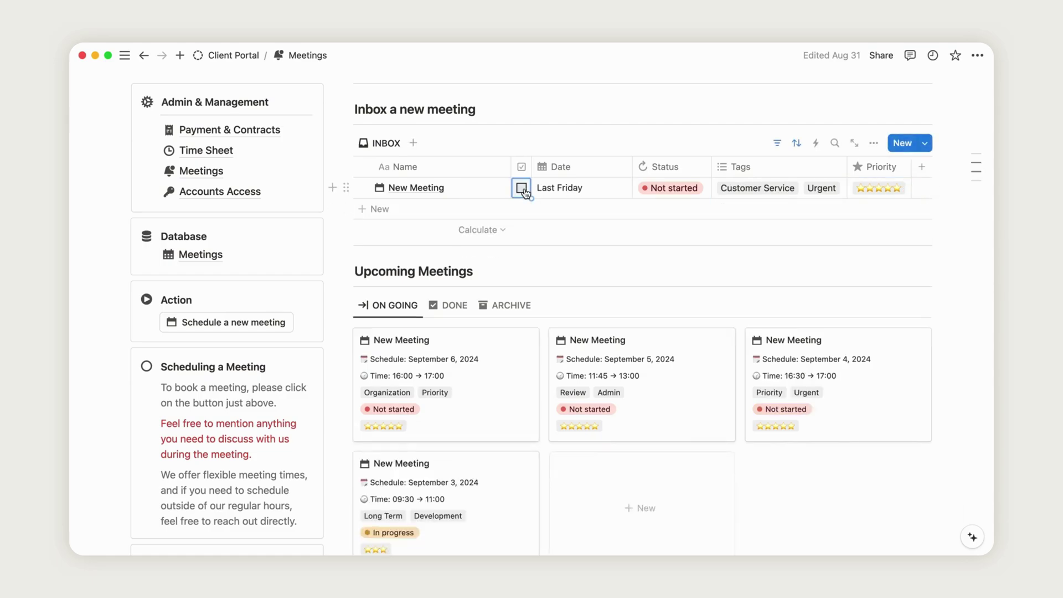
Set the September 4 meeting's status to Done in side peek.
{"action": "scroll", "coordinate": [526, 191], "scroll_direction": "down", "scroll_amount": 5}
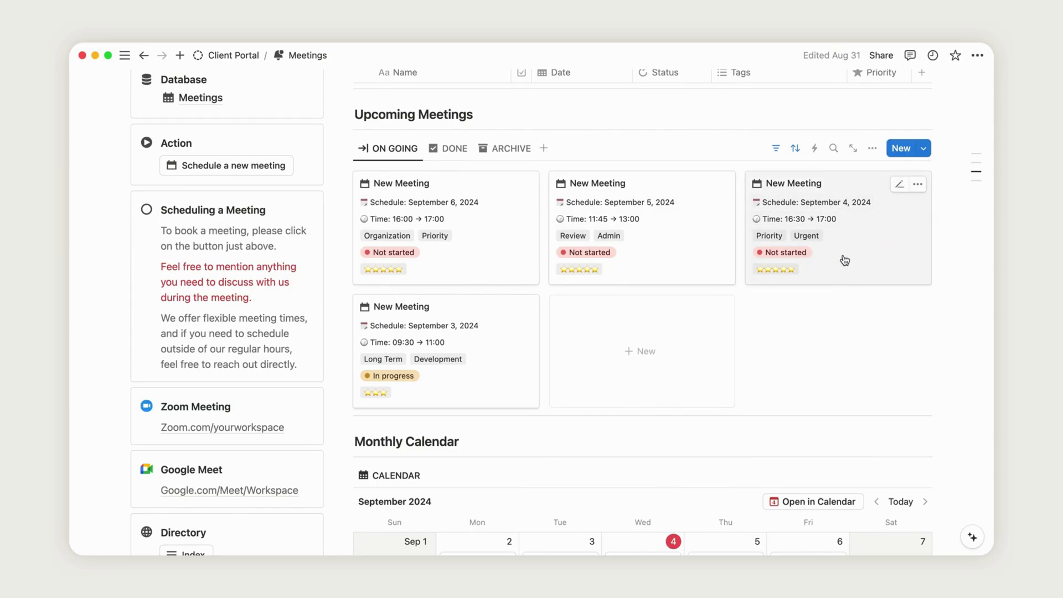
{"action": "scroll", "coordinate": [844, 260], "scroll_direction": "down", "scroll_amount": 10}
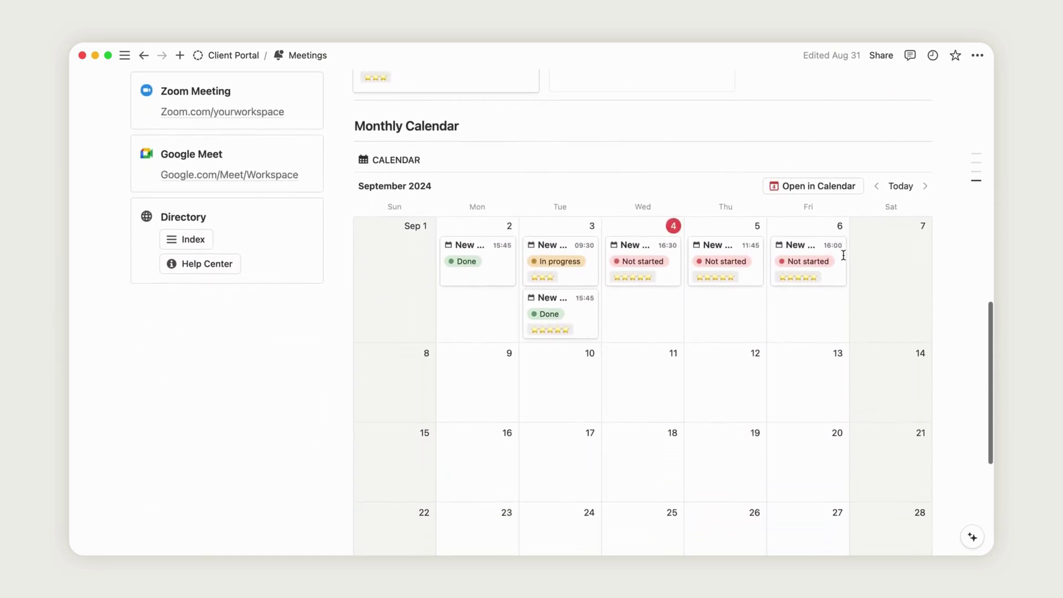
{"action": "scroll", "coordinate": [843, 254], "scroll_direction": "down", "scroll_amount": 2}
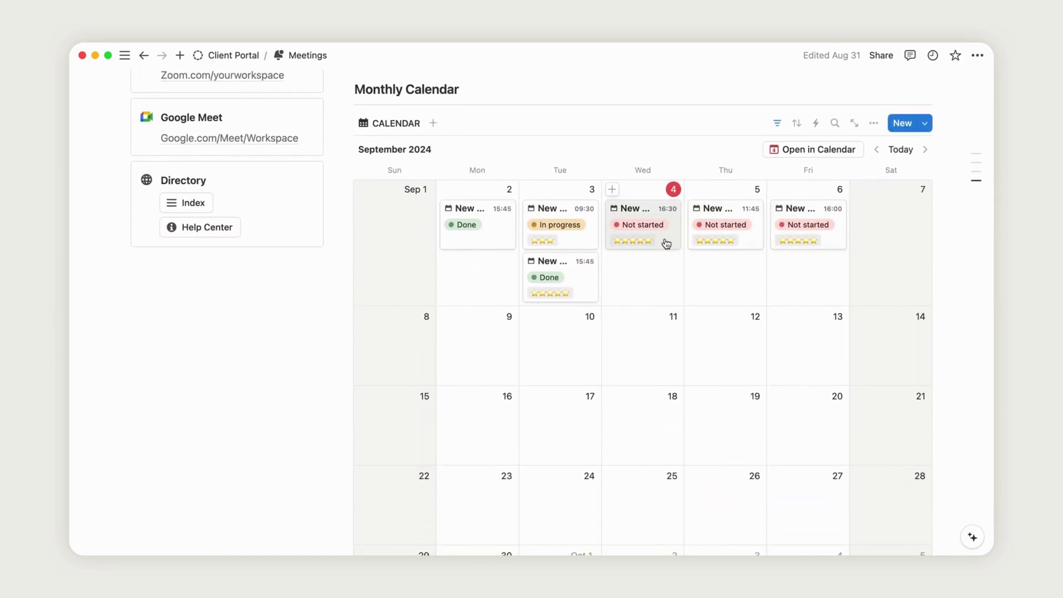
{"action": "scroll", "coordinate": [665, 243], "scroll_direction": "up", "scroll_amount": 7}
{"action": "left_click", "coordinate": [830, 269]}
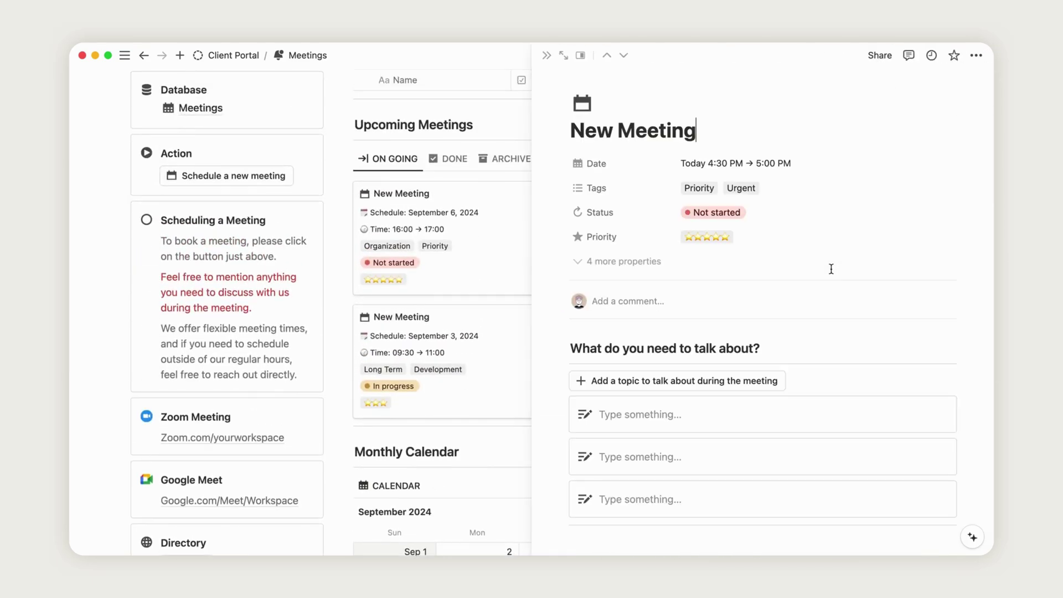
{"action": "left_click", "coordinate": [715, 212]}
{"action": "left_click", "coordinate": [723, 350]}
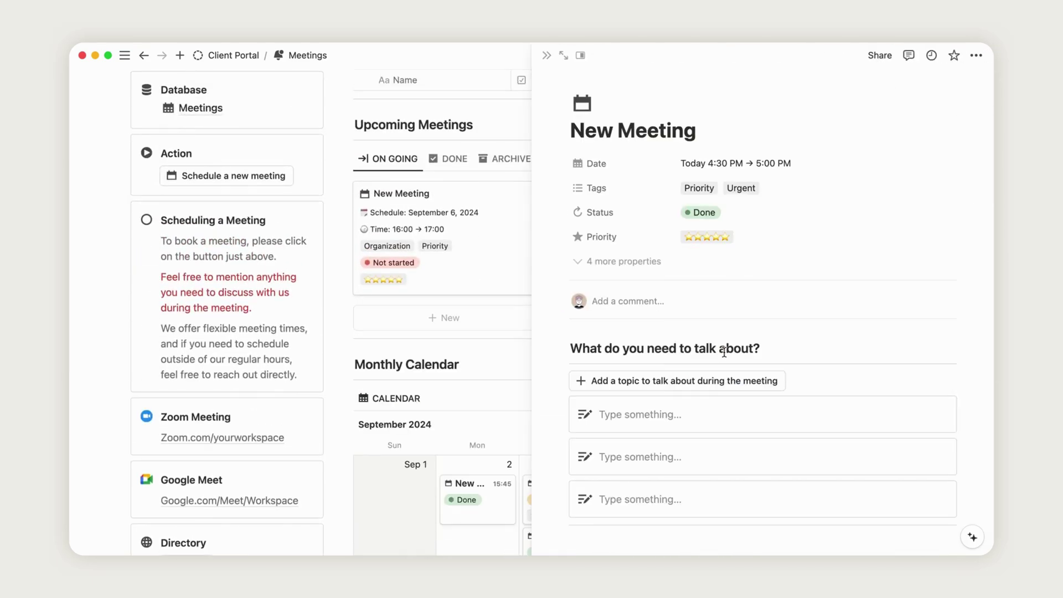
{"action": "left_click", "coordinate": [546, 57]}
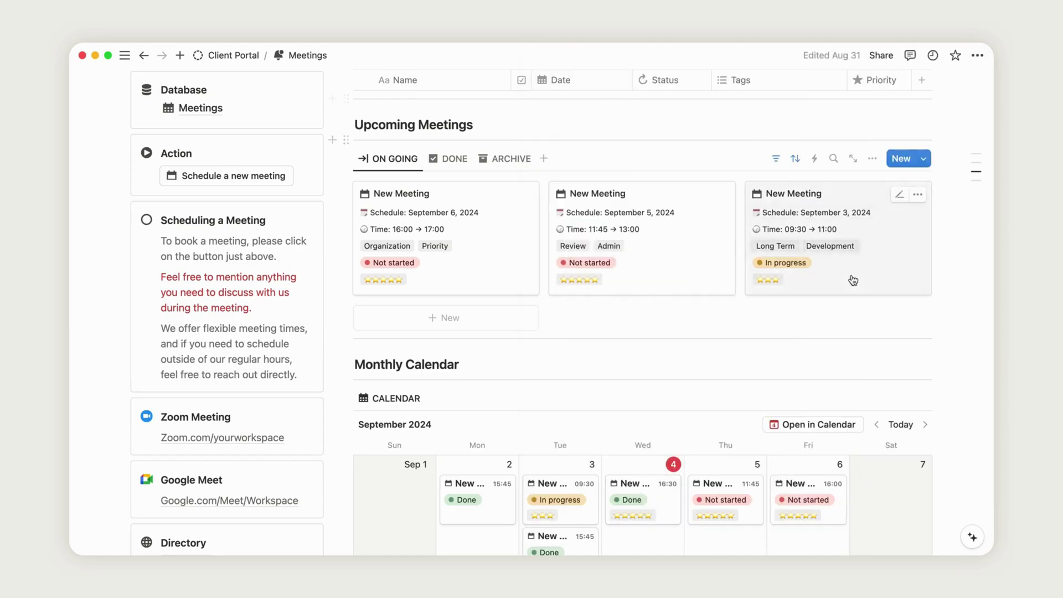
Reopen the September 4 meeting from the calendar and set its status to Archive.
{"action": "left_click", "coordinate": [665, 512]}
{"action": "left_click", "coordinate": [457, 356]}
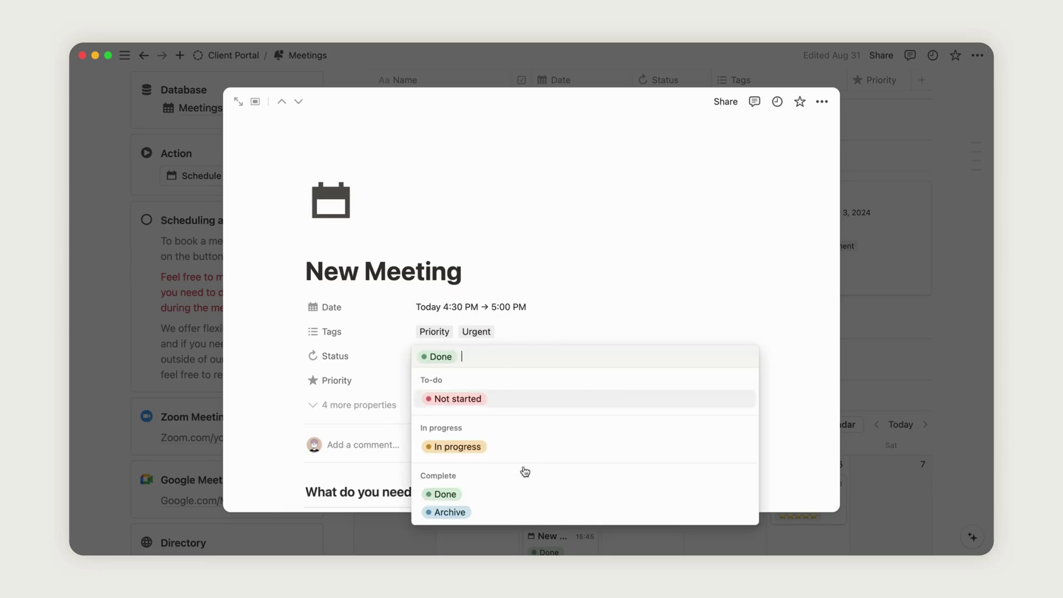
{"action": "left_click", "coordinate": [501, 509]}
{"action": "left_click", "coordinate": [926, 381]}
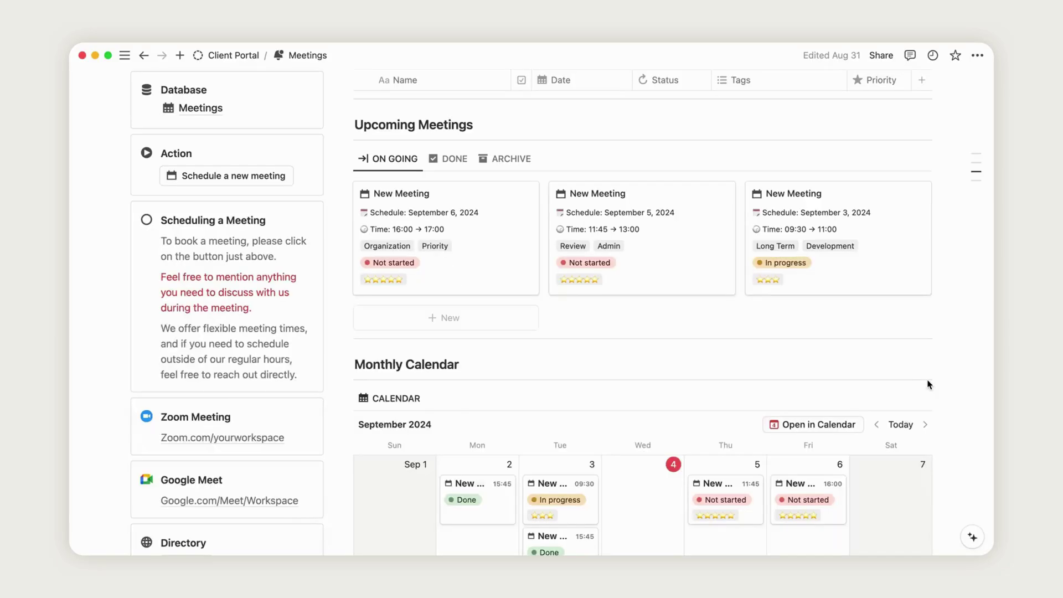
{"action": "scroll", "coordinate": [952, 385], "scroll_direction": "up", "scroll_amount": 2}
{"action": "scroll", "coordinate": [953, 385], "scroll_direction": "up", "scroll_amount": 5}
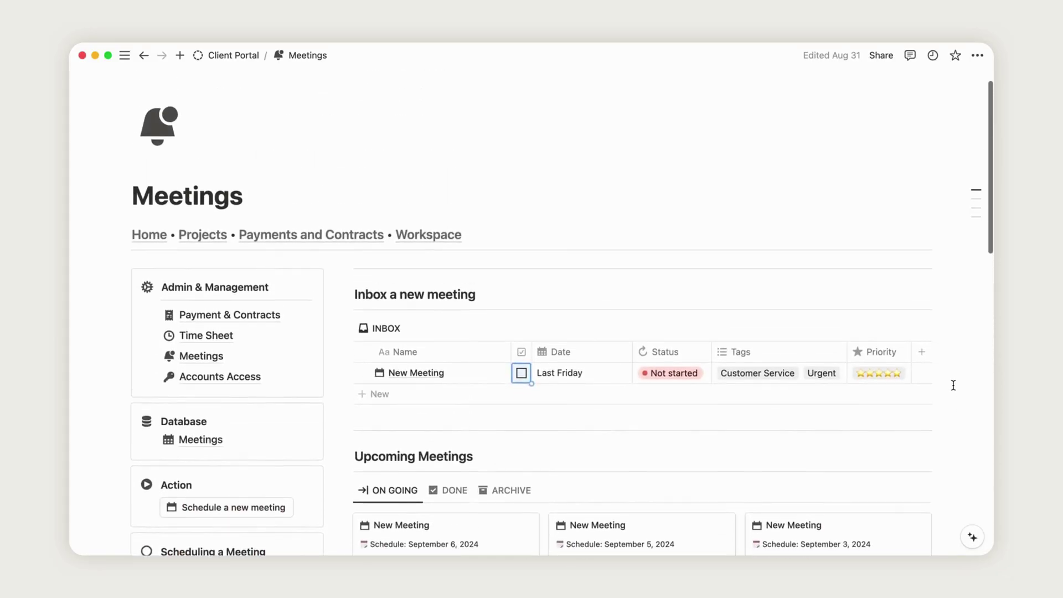
{"action": "scroll", "coordinate": [953, 385], "scroll_direction": "down", "scroll_amount": 5}
{"action": "scroll", "coordinate": [953, 385], "scroll_direction": "up", "scroll_amount": 5}
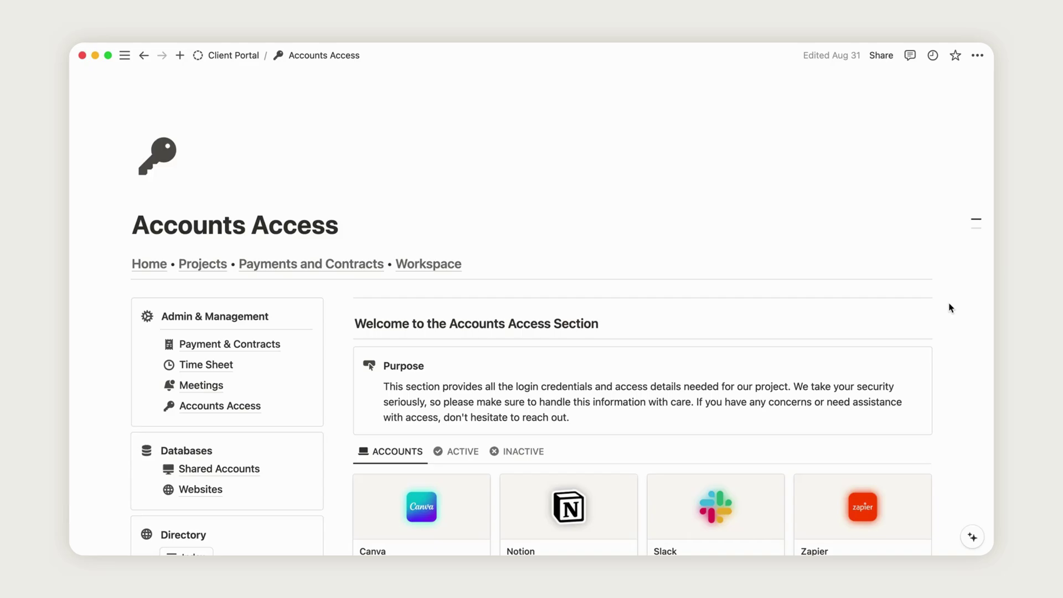
Switch between the Active and Inactive views on the Accounts Access page.
{"action": "scroll", "coordinate": [950, 307], "scroll_direction": "down", "scroll_amount": 5}
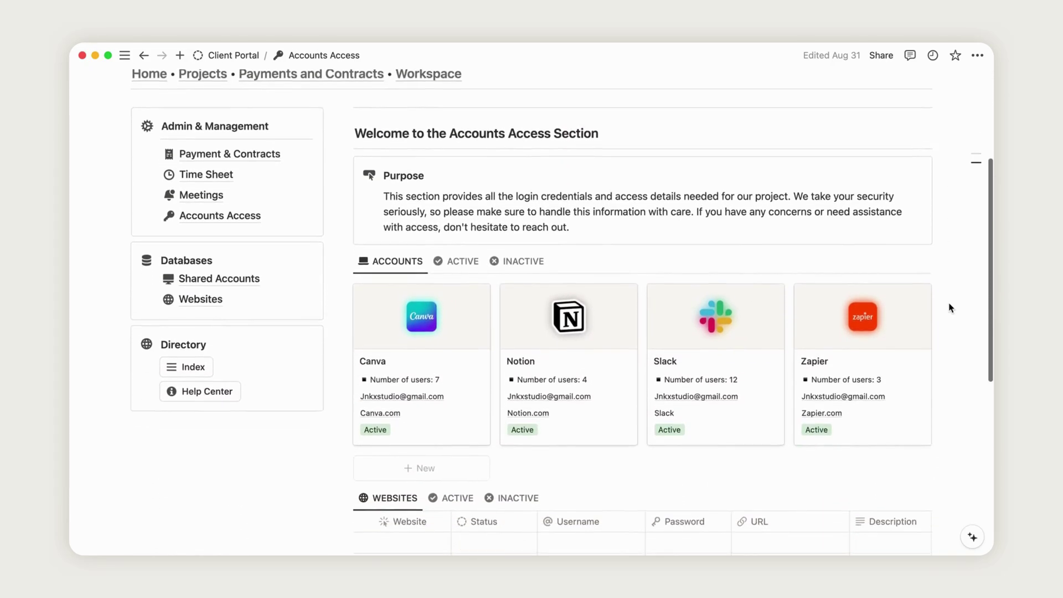
{"action": "scroll", "coordinate": [950, 308], "scroll_direction": "down", "scroll_amount": 2}
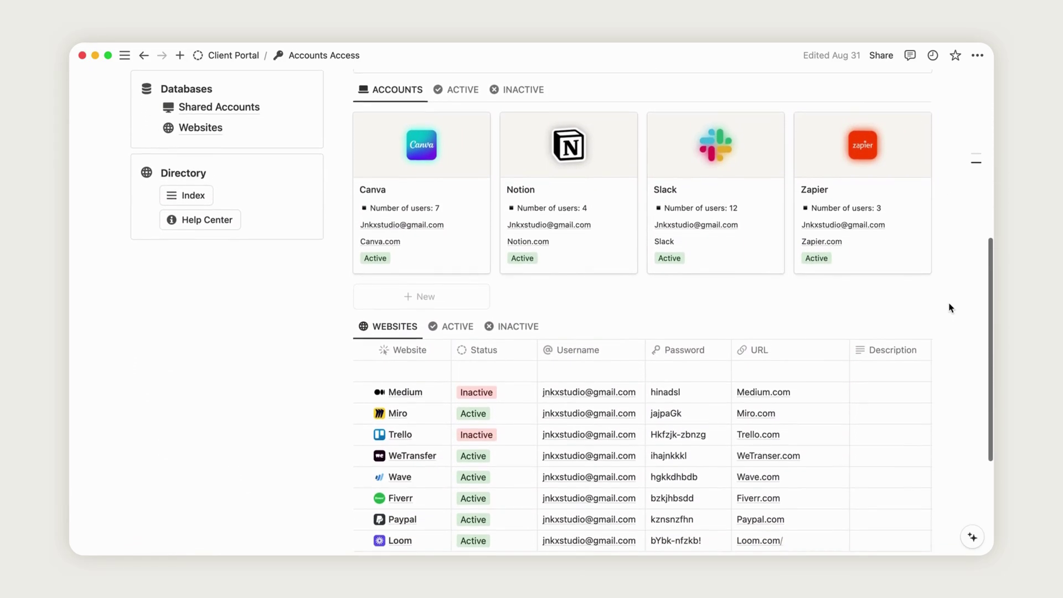
{"action": "left_click", "coordinate": [463, 90]}
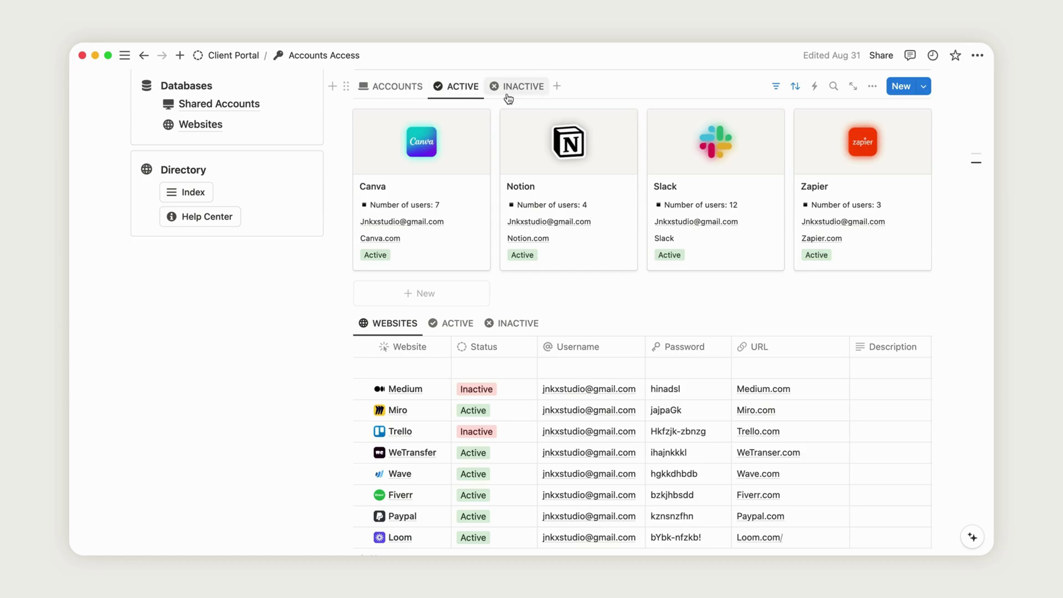
{"action": "left_click", "coordinate": [520, 89]}
{"action": "left_click", "coordinate": [456, 92]}
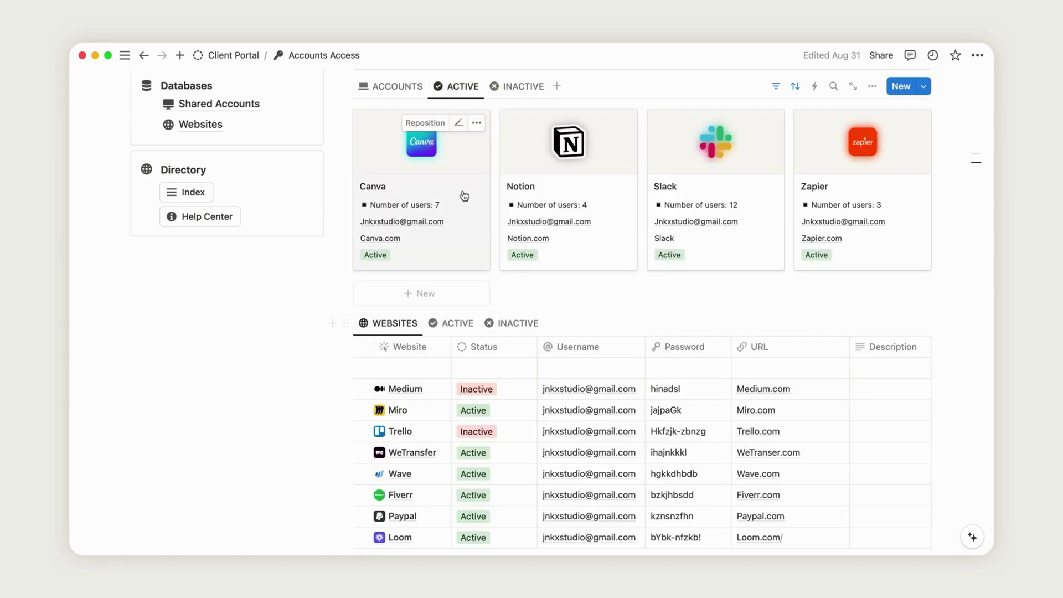
Set the Notion account to Inactive, then check the Inactive, Active and all-accounts views.
{"action": "left_click", "coordinate": [520, 255]}
{"action": "left_click", "coordinate": [547, 318]}
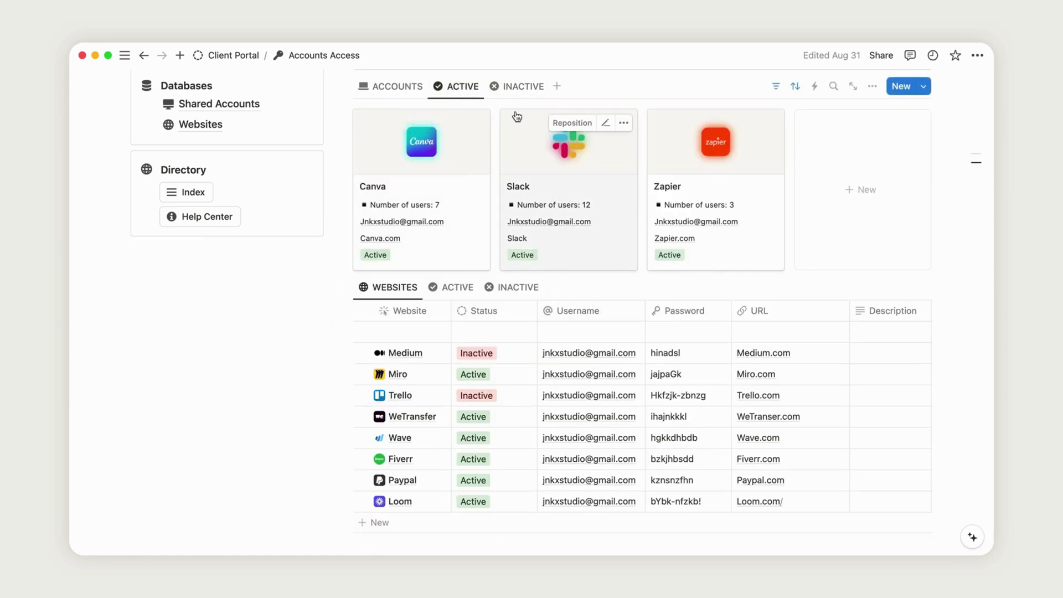
{"action": "left_click", "coordinate": [518, 88]}
{"action": "left_click", "coordinate": [463, 87]}
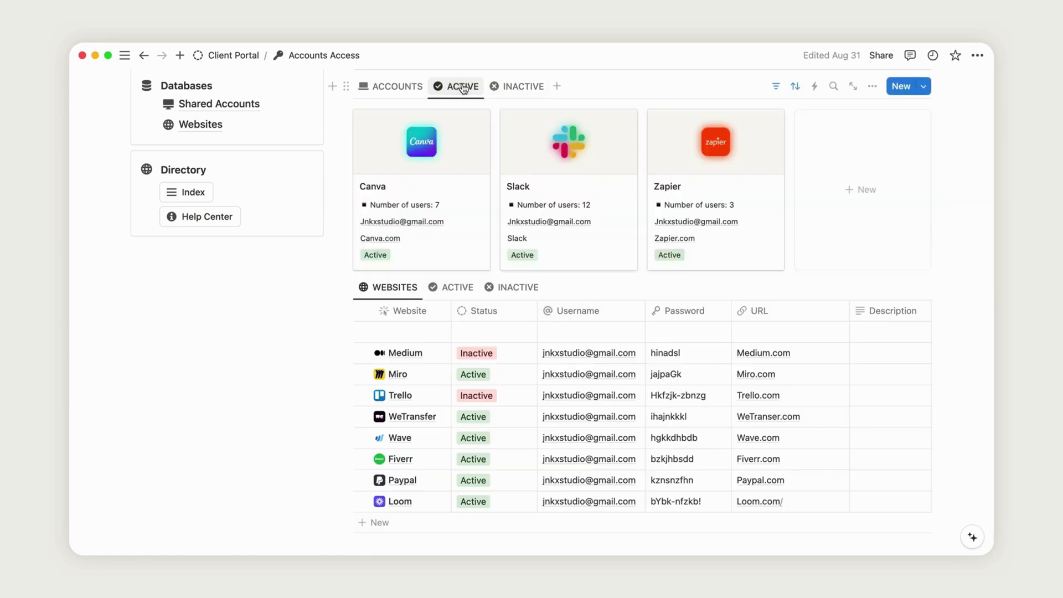
{"action": "left_click", "coordinate": [398, 86]}
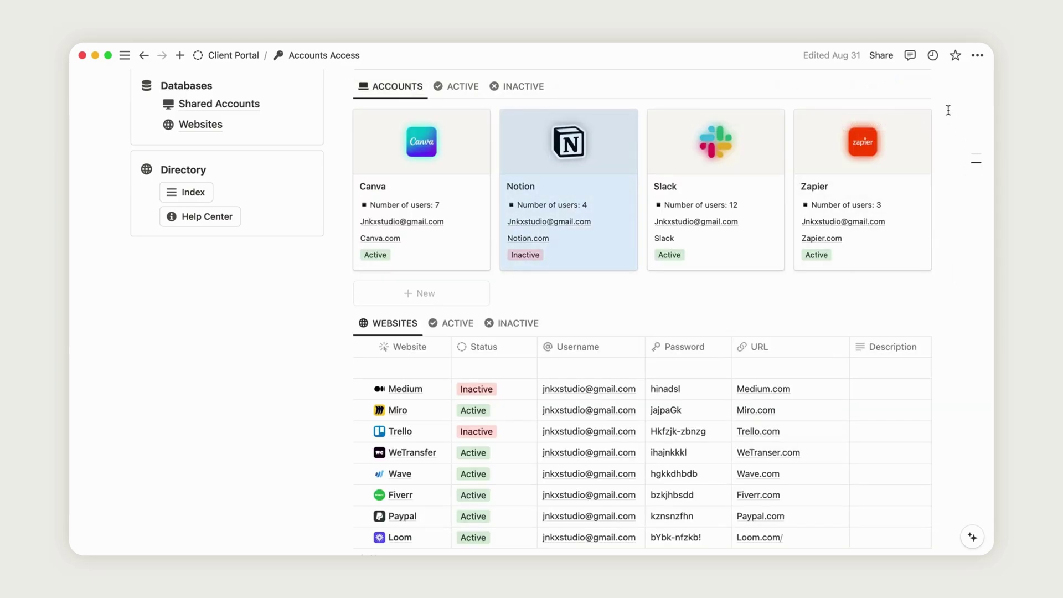
{"action": "scroll", "coordinate": [948, 100], "scroll_direction": "up", "scroll_amount": 3}
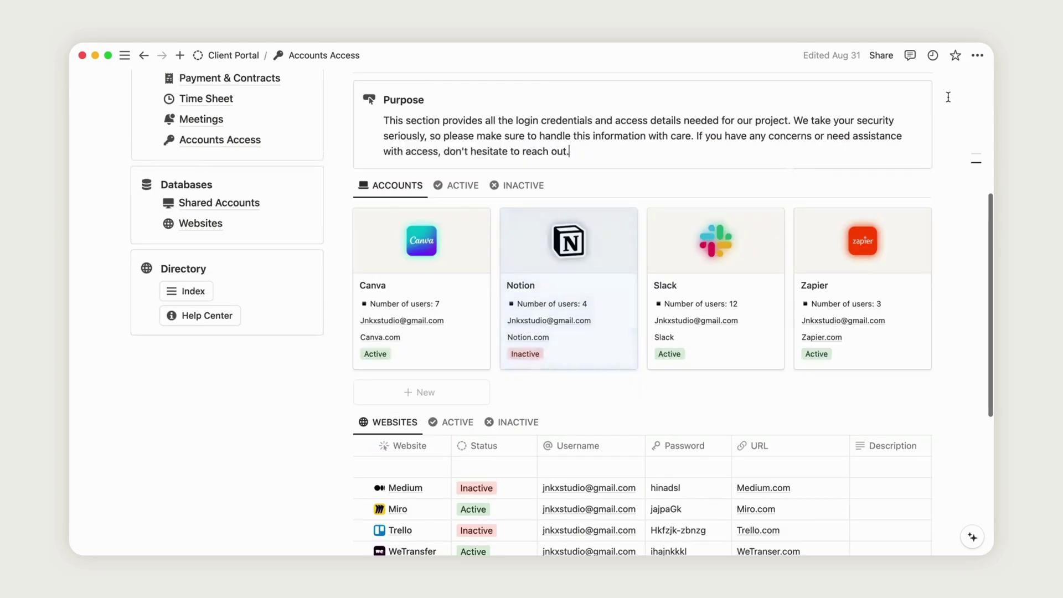
Add a new account entry, reveal its hidden properties, and start adding a cover.
{"action": "left_click", "coordinate": [431, 395]}
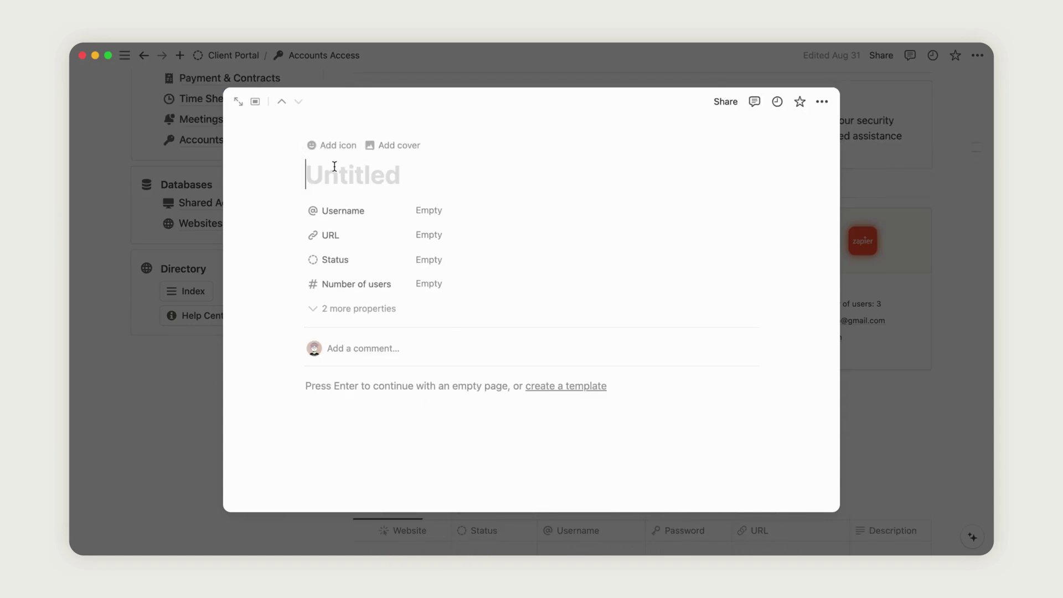
{"action": "type", "text": "New Account"}
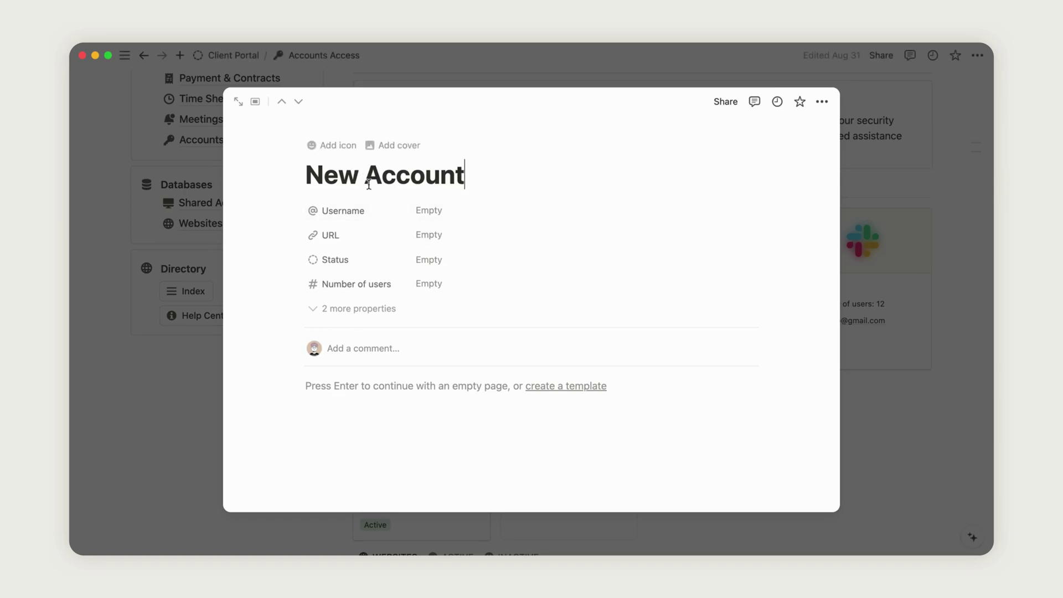
{"action": "left_click", "coordinate": [368, 308]}
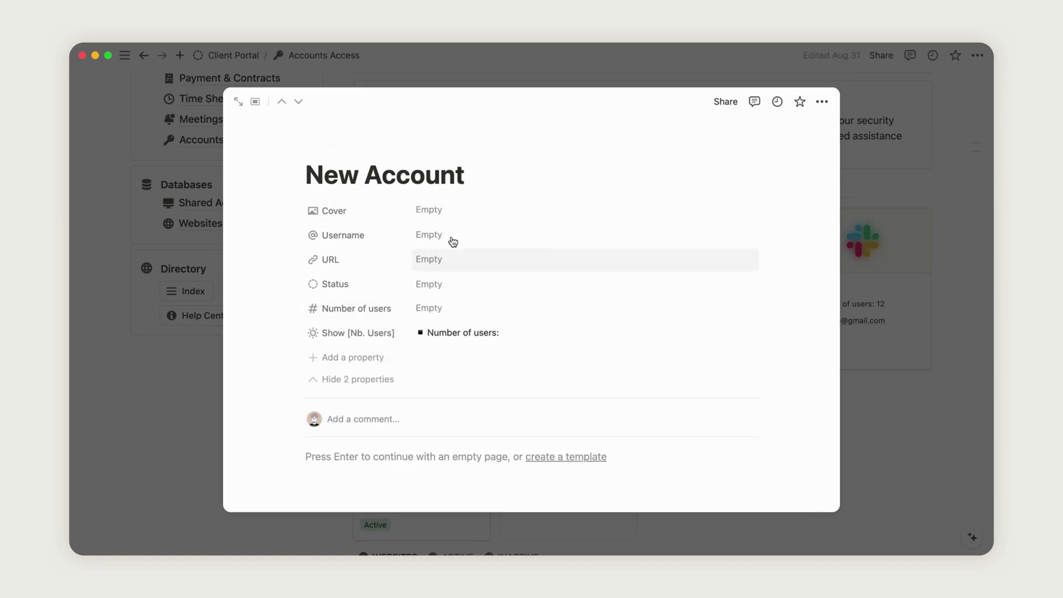
{"action": "left_click", "coordinate": [441, 211]}
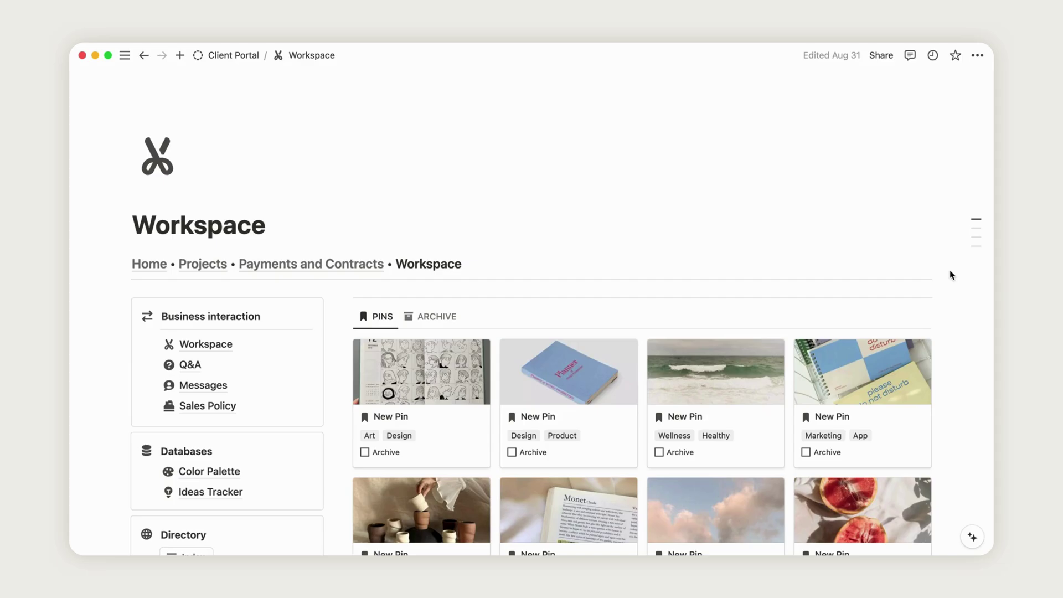
{"action": "scroll", "coordinate": [950, 273], "scroll_direction": "down", "scroll_amount": 5}
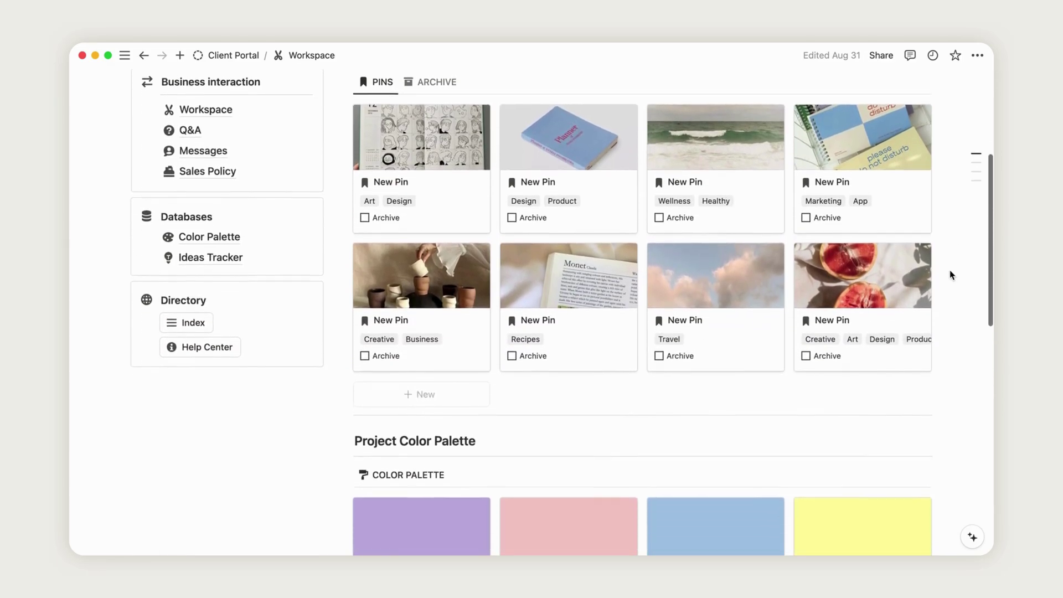
{"action": "scroll", "coordinate": [949, 270], "scroll_direction": "down", "scroll_amount": 10}
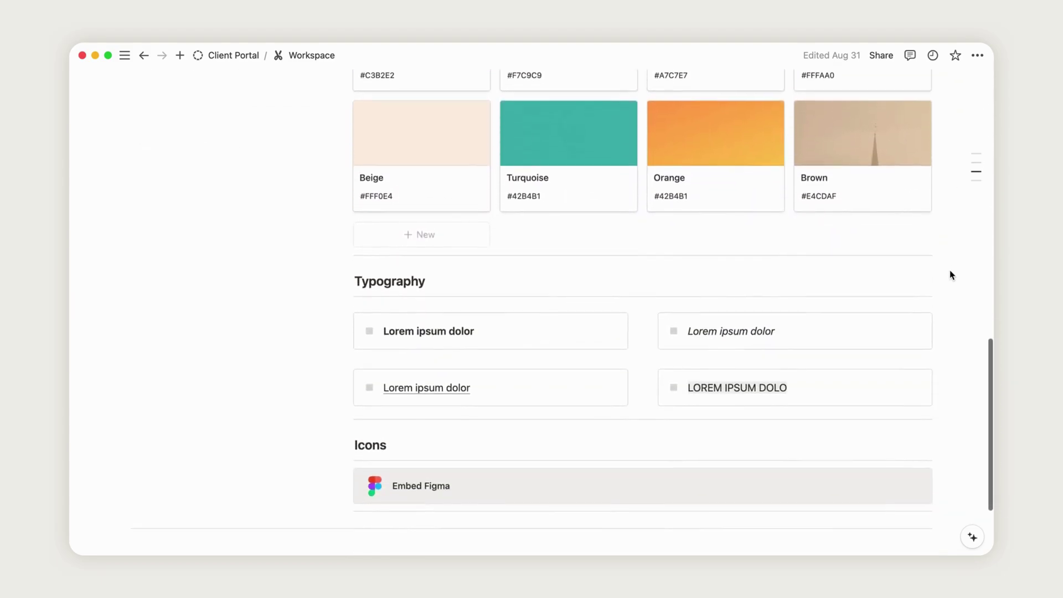
{"action": "scroll", "coordinate": [949, 270], "scroll_direction": "down", "scroll_amount": 2}
{"action": "scroll", "coordinate": [948, 270], "scroll_direction": "up", "scroll_amount": 3}
{"action": "scroll", "coordinate": [950, 275], "scroll_direction": "up", "scroll_amount": 9}
{"action": "scroll", "coordinate": [951, 269], "scroll_direction": "down", "scroll_amount": 1}
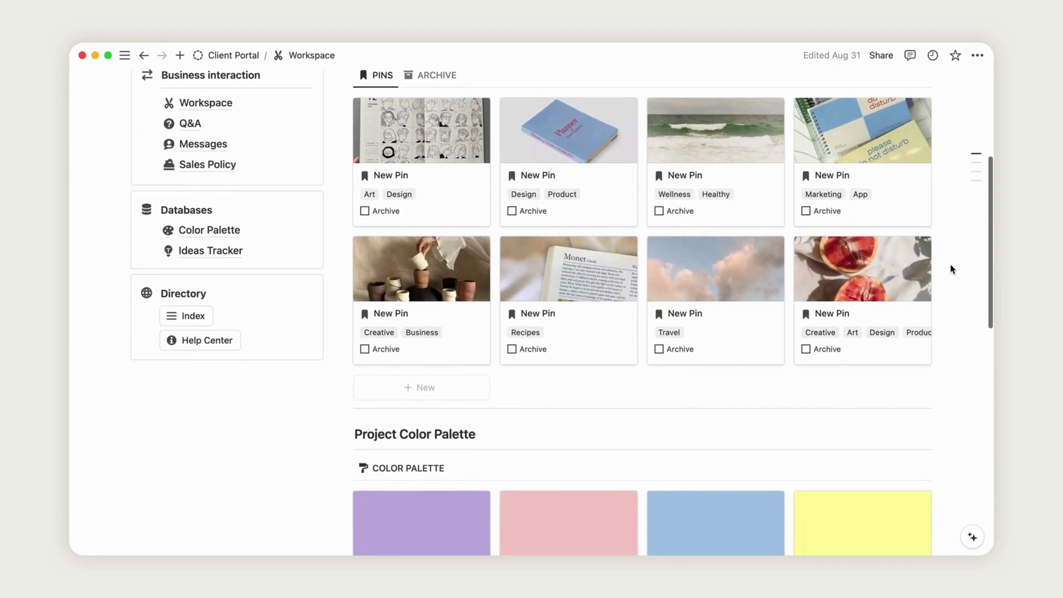
{"action": "scroll", "coordinate": [862, 304], "scroll_direction": "down", "scroll_amount": 8}
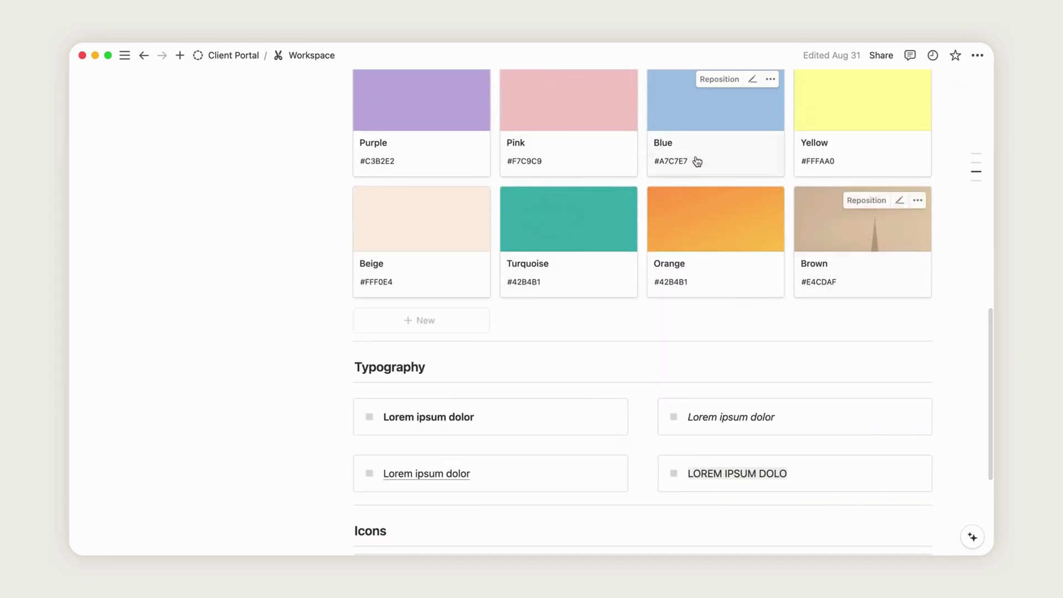
{"action": "scroll", "coordinate": [687, 167], "scroll_direction": "down", "scroll_amount": 4}
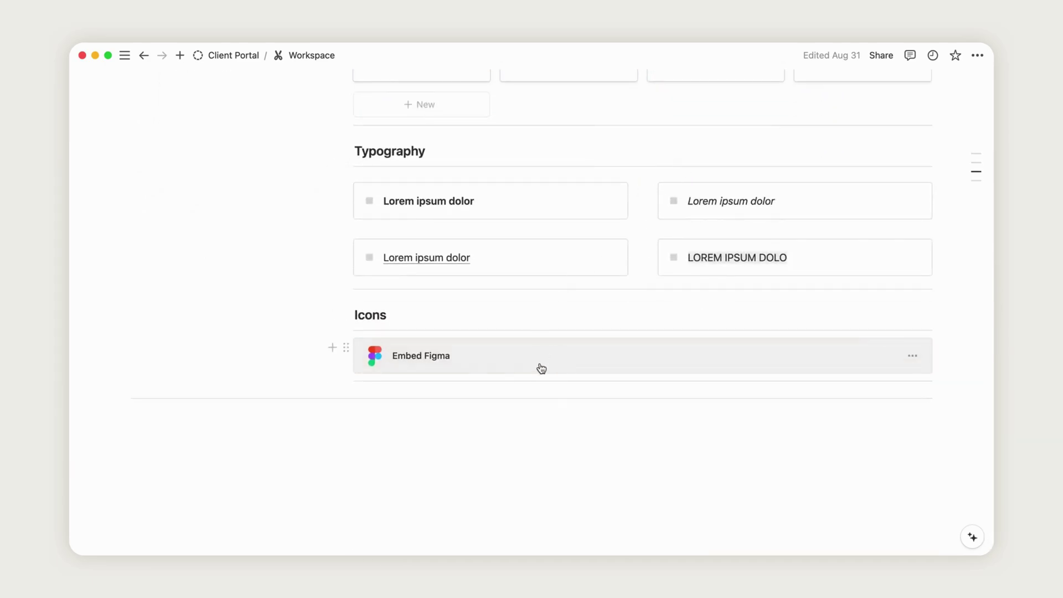
{"action": "left_click", "coordinate": [398, 384]}
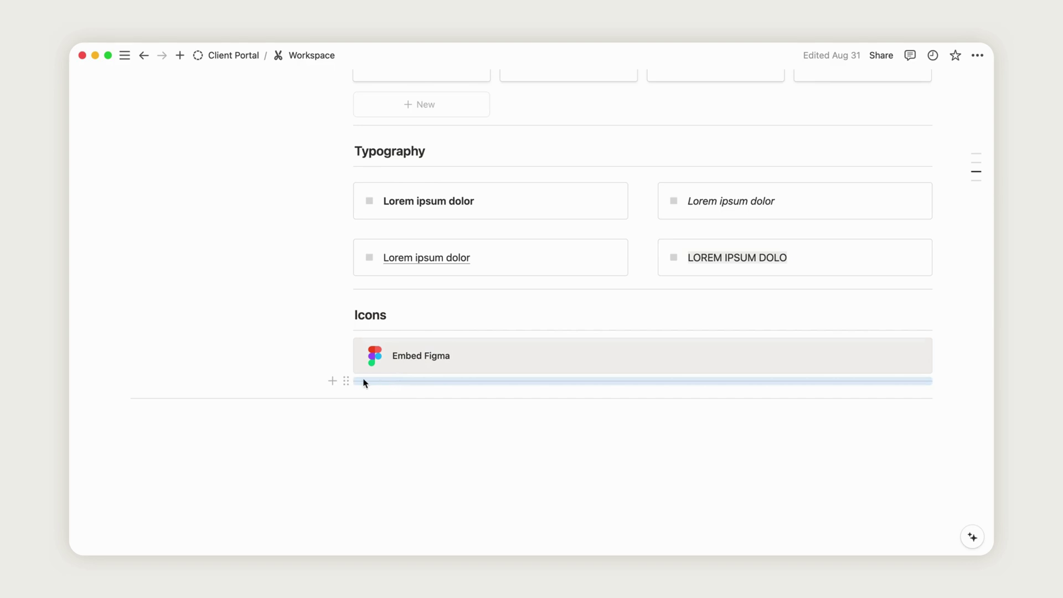
{"action": "left_click", "coordinate": [332, 380]}
{"action": "scroll", "coordinate": [437, 367], "scroll_direction": "down", "scroll_amount": 10}
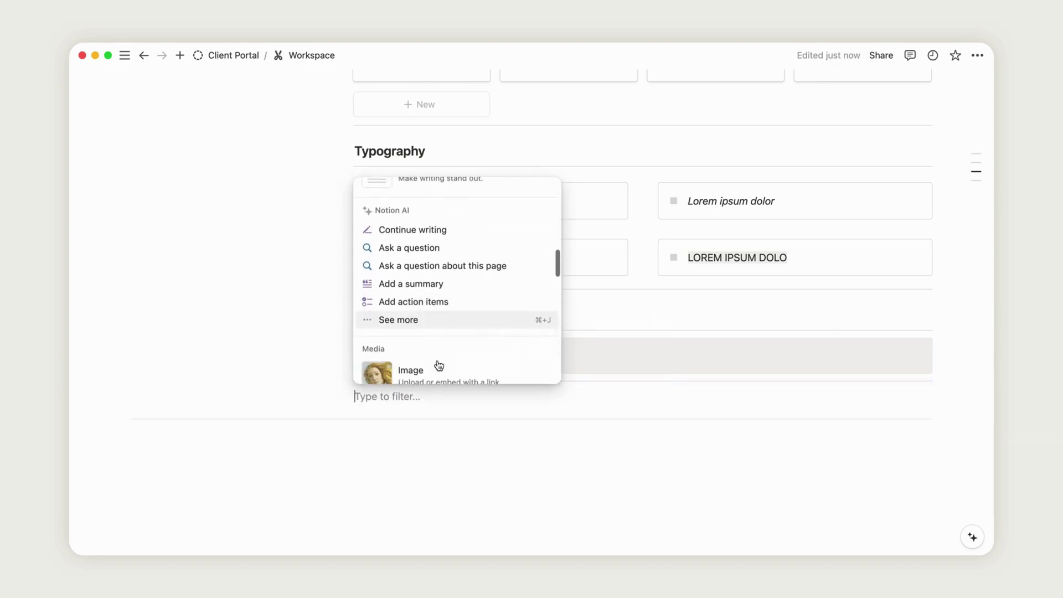
{"action": "scroll", "coordinate": [438, 365], "scroll_direction": "down", "scroll_amount": 20}
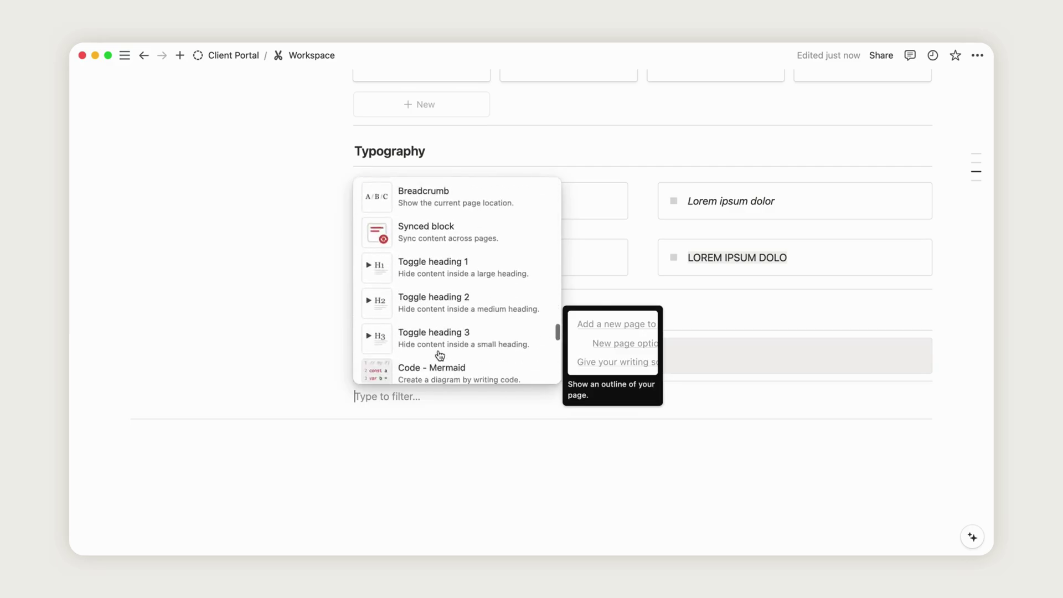
{"action": "scroll", "coordinate": [439, 356], "scroll_direction": "down", "scroll_amount": 6}
{"action": "scroll", "coordinate": [429, 230], "scroll_direction": "up", "scroll_amount": 4}
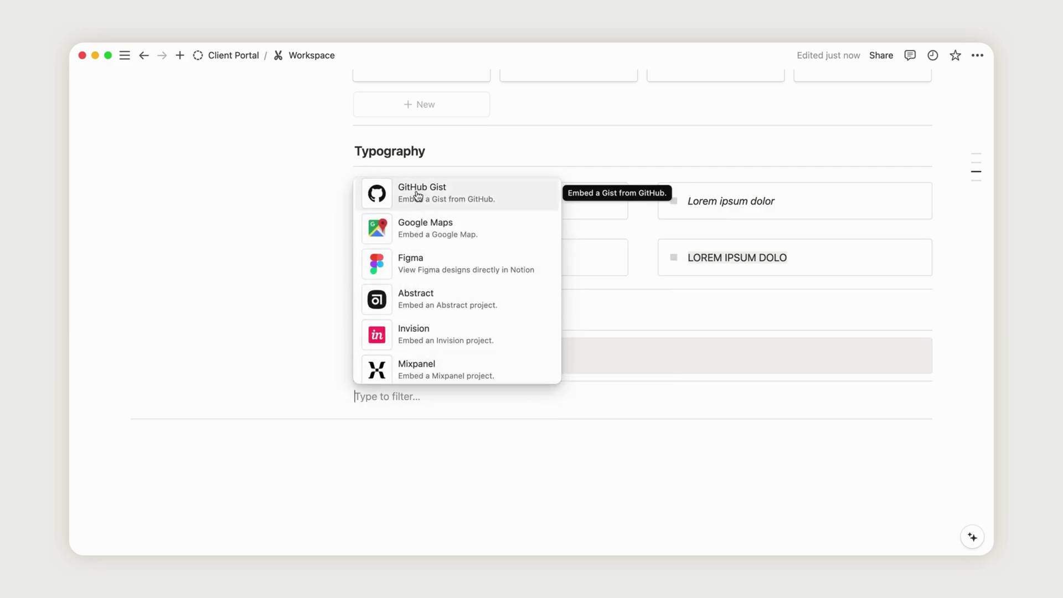
{"action": "left_click", "coordinate": [958, 372]}
{"action": "scroll", "coordinate": [958, 374], "scroll_direction": "up", "scroll_amount": 10}
{"action": "scroll", "coordinate": [958, 374], "scroll_direction": "up", "scroll_amount": 5}
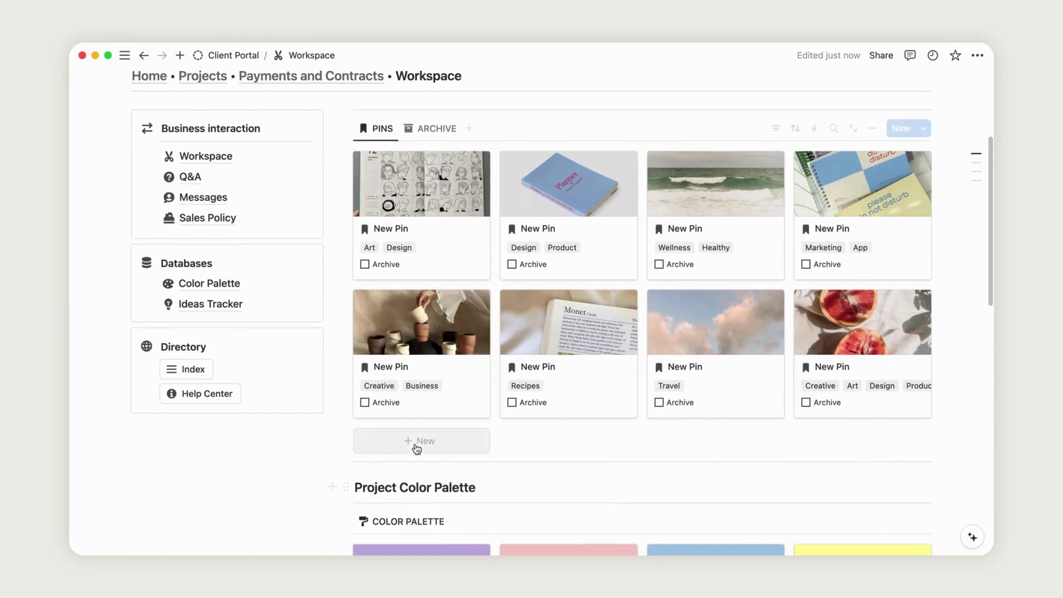
Create a new Workspace pin tagged Art and Blog.
{"action": "left_click", "coordinate": [428, 444]}
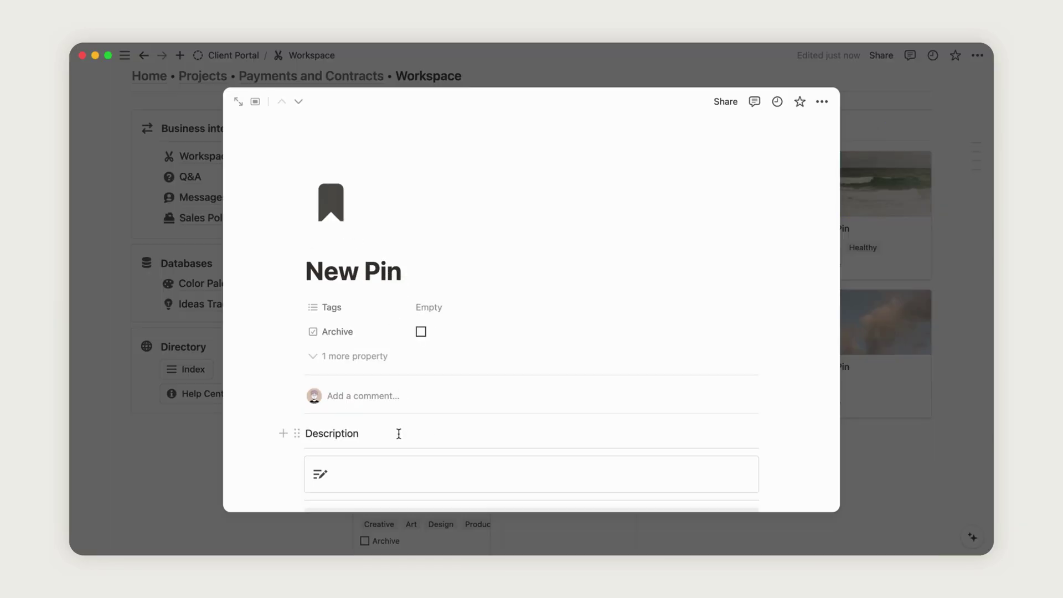
{"action": "scroll", "coordinate": [396, 431], "scroll_direction": "down", "scroll_amount": 4}
{"action": "left_click", "coordinate": [442, 200]}
{"action": "left_click", "coordinate": [445, 276]}
{"action": "left_click", "coordinate": [498, 332]}
{"action": "left_click", "coordinate": [349, 304]}
Embed an image in the pin from a pasted link and close the pin.
{"action": "left_click", "coordinate": [363, 418]}
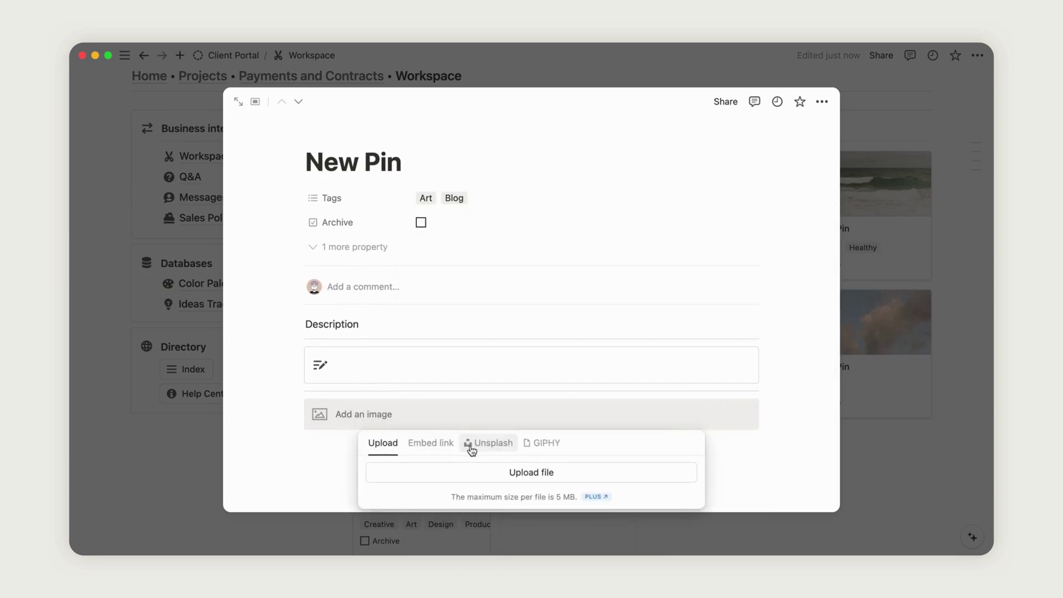
{"action": "left_click", "coordinate": [430, 443]}
{"action": "key", "text": "super+v"}
{"action": "left_click", "coordinate": [476, 505]}
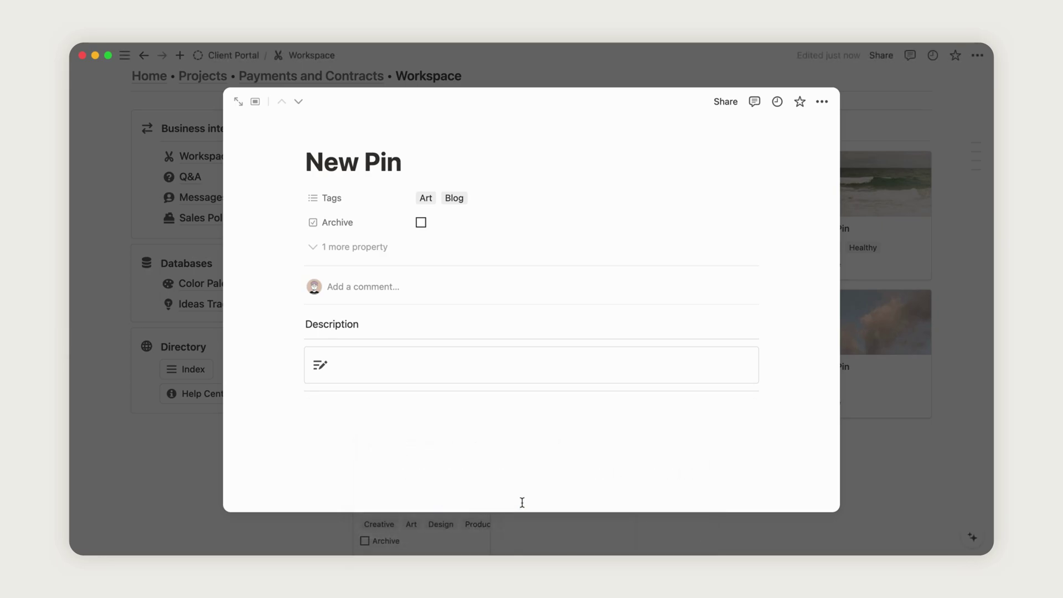
{"action": "left_click", "coordinate": [972, 426]}
{"action": "scroll", "coordinate": [428, 304], "scroll_direction": "up", "scroll_amount": 2}
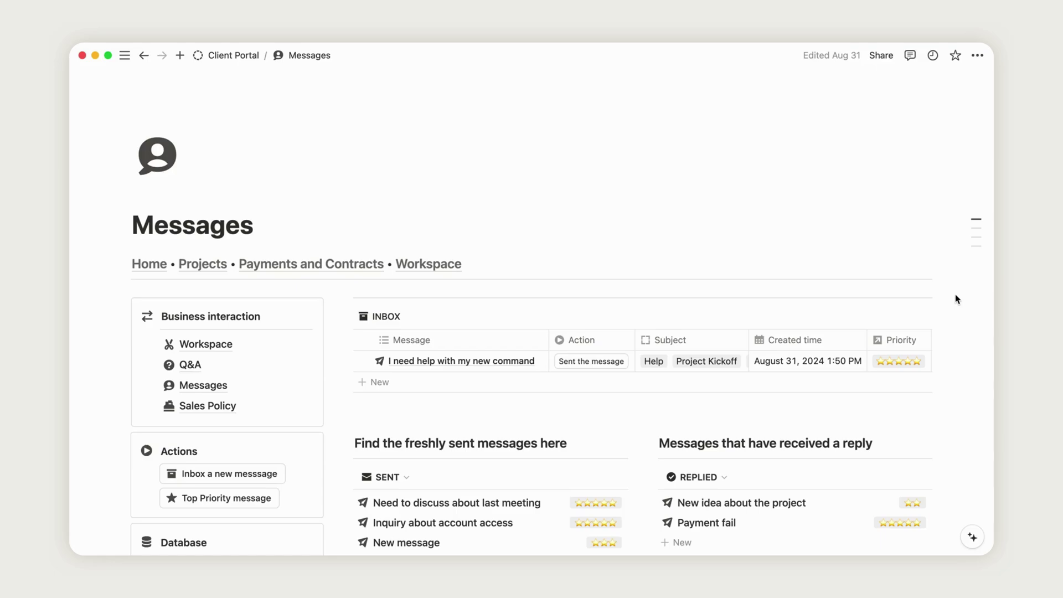
{"action": "scroll", "coordinate": [955, 294], "scroll_direction": "down", "scroll_amount": 5}
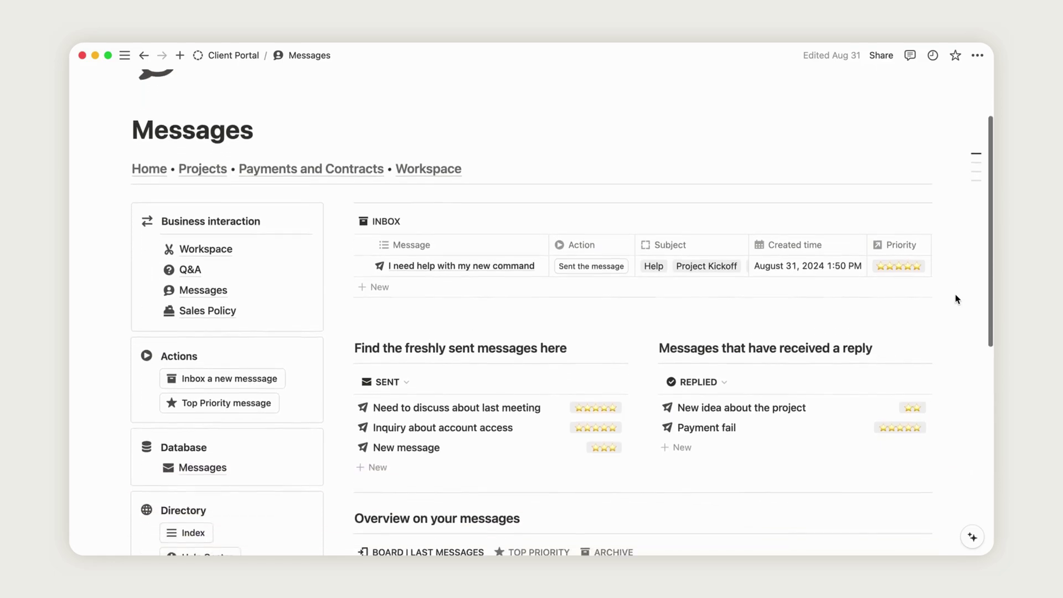
{"action": "scroll", "coordinate": [955, 298], "scroll_direction": "down", "scroll_amount": 4}
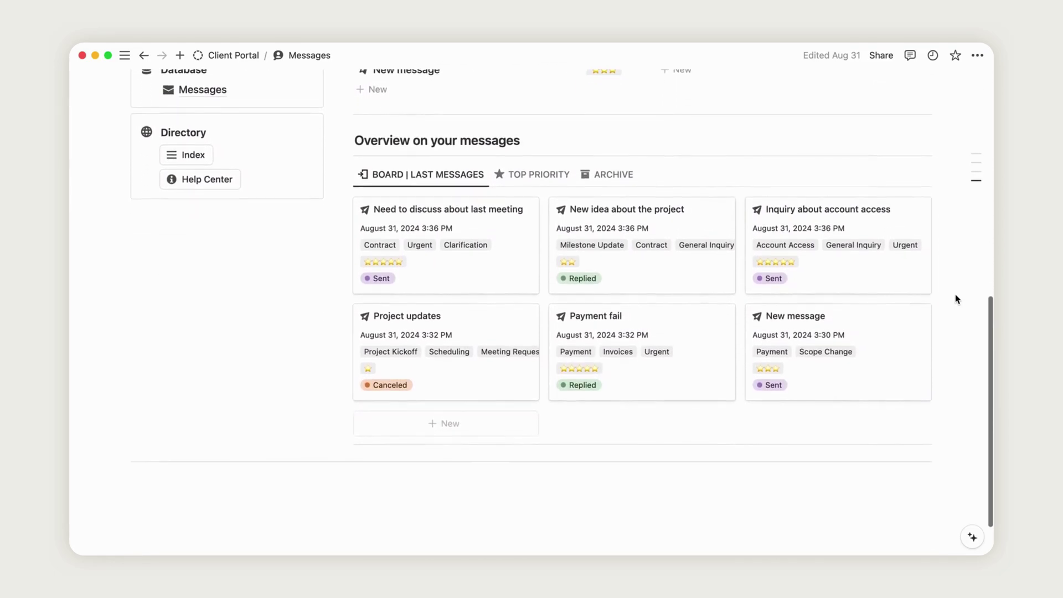
{"action": "scroll", "coordinate": [955, 299], "scroll_direction": "up", "scroll_amount": 5}
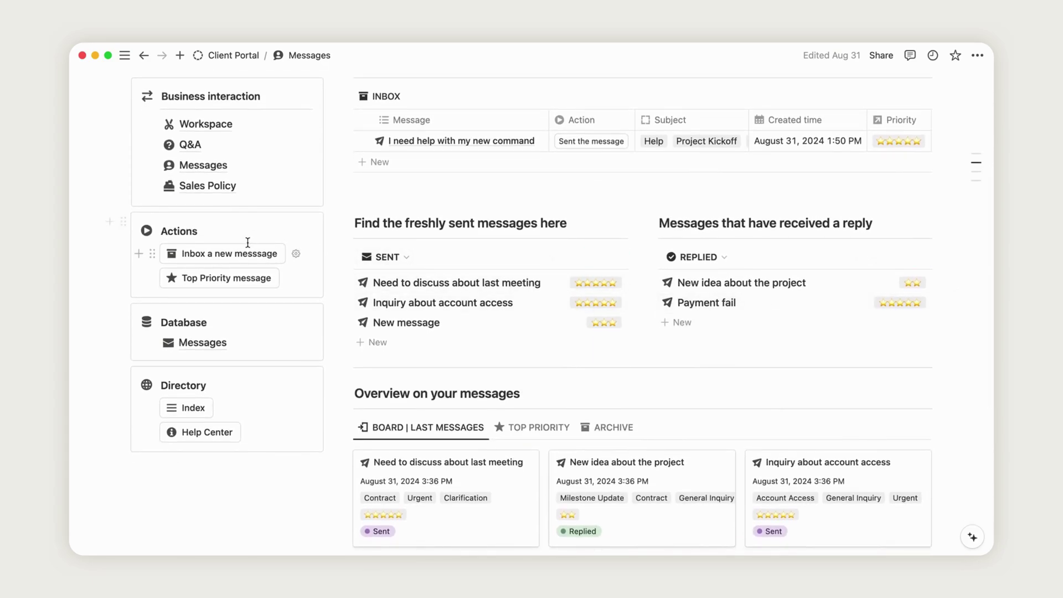
Create a new inbox message named 'Need help'.
{"action": "left_click", "coordinate": [237, 256]}
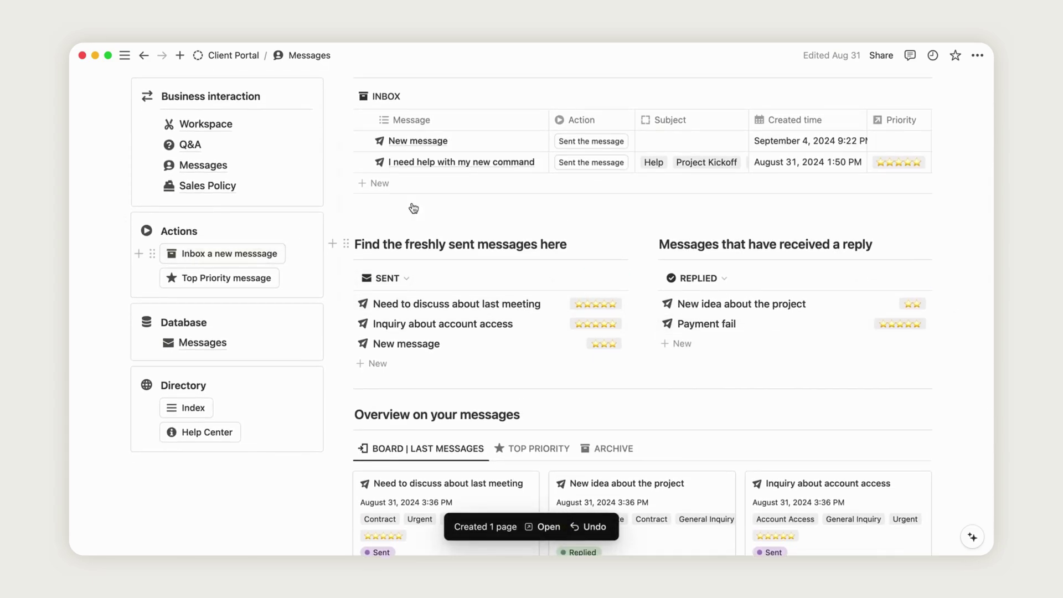
{"action": "left_click", "coordinate": [446, 145]}
{"action": "type", "text": "Need help"}
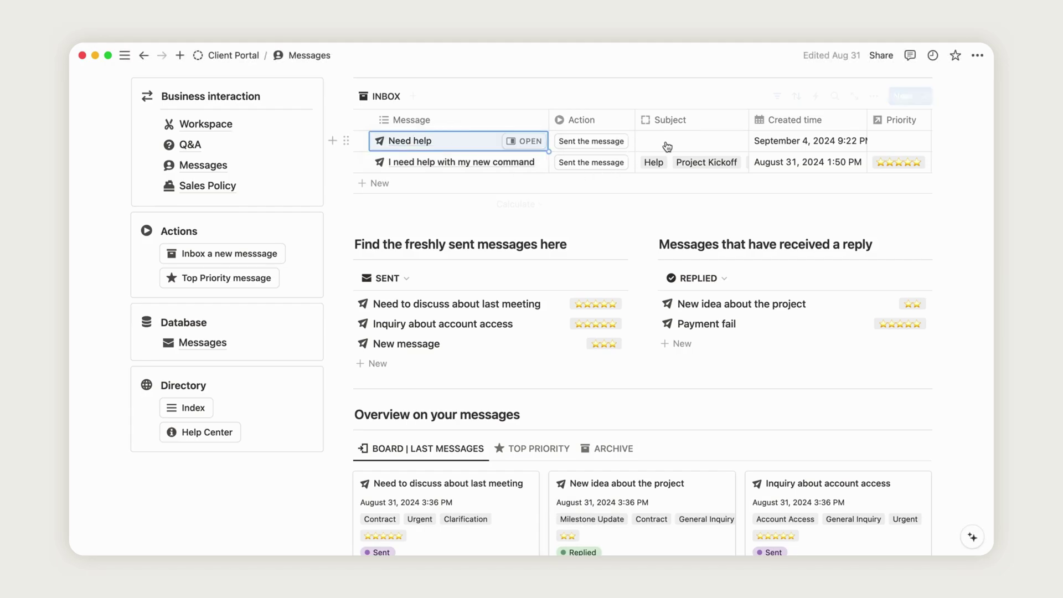
Give the message subject Help and five-star priority, then mark it sent.
{"action": "left_click", "coordinate": [666, 141]}
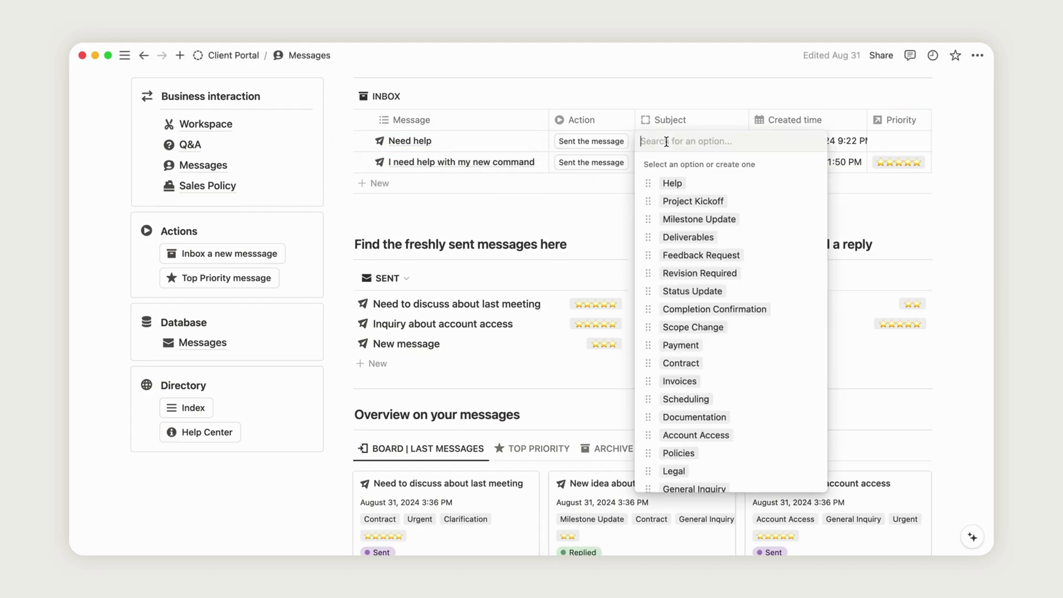
{"action": "left_click", "coordinate": [688, 183]}
{"action": "key", "text": "Escape"}
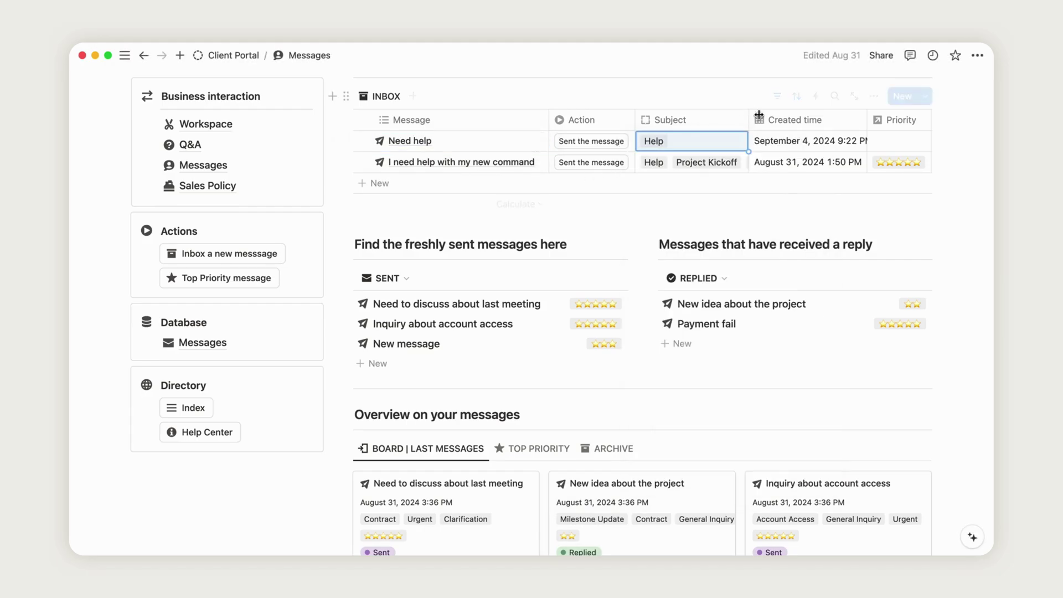
{"action": "left_click", "coordinate": [896, 145]}
{"action": "left_click", "coordinate": [870, 184]}
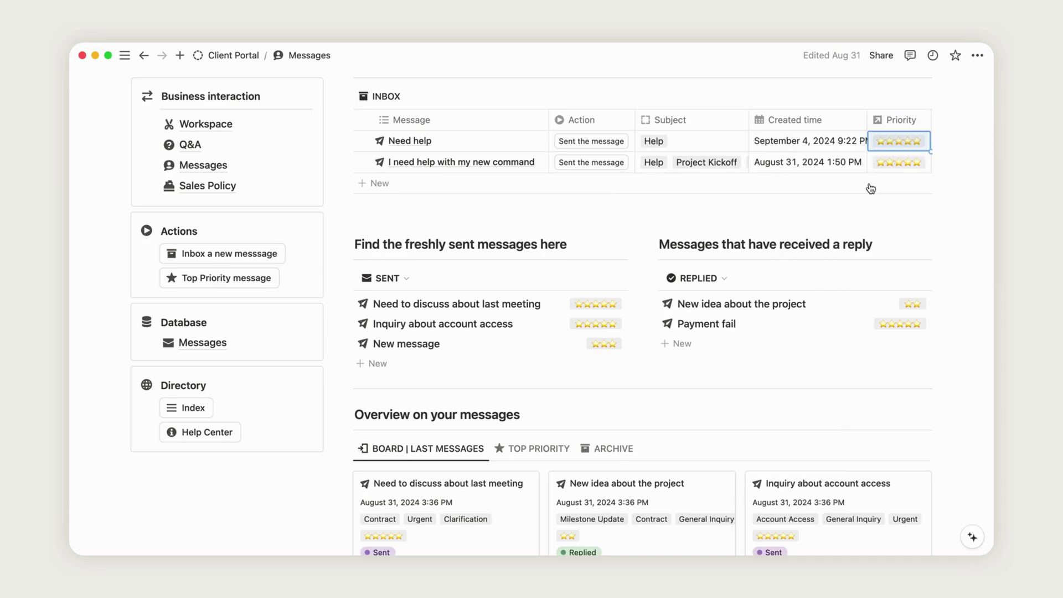
{"action": "left_click", "coordinate": [592, 142]}
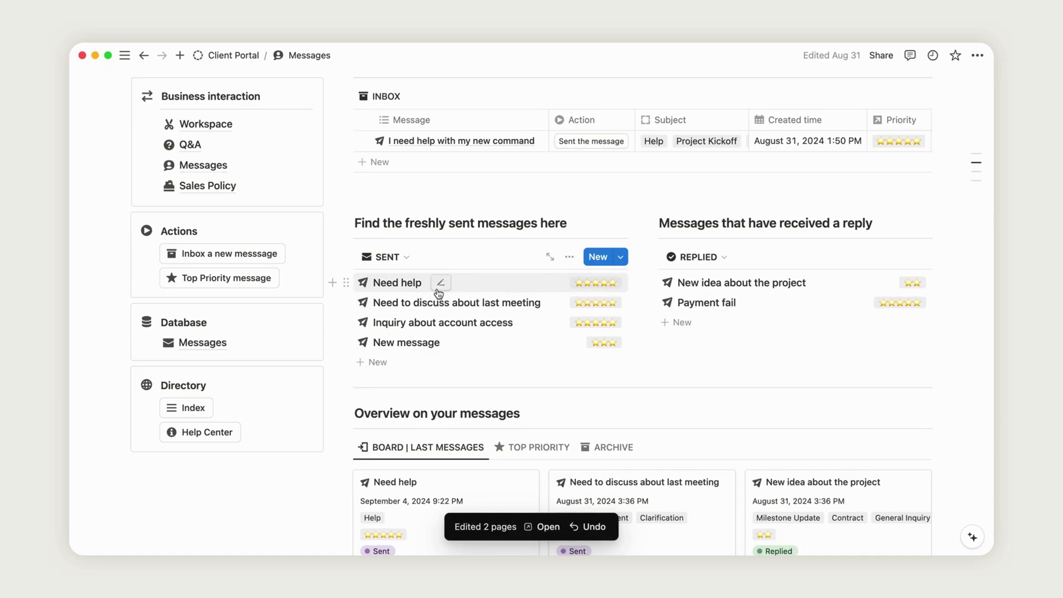
Mark the Need help message from the Sent list as Replied and close its side peek.
{"action": "left_click", "coordinate": [522, 286]}
{"action": "scroll", "coordinate": [968, 451], "scroll_direction": "down", "scroll_amount": 5}
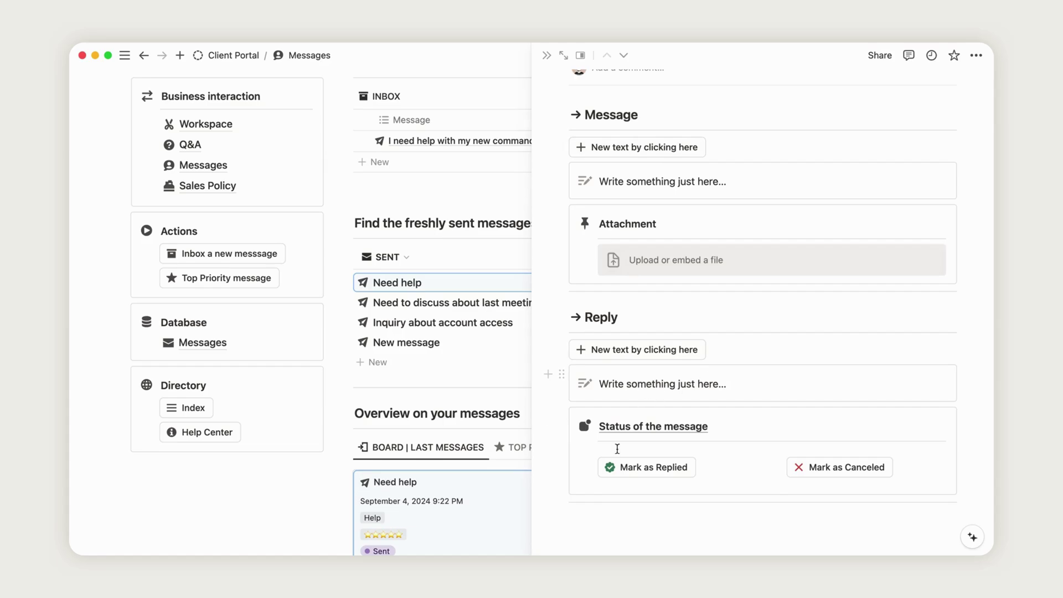
{"action": "left_click", "coordinate": [656, 468]}
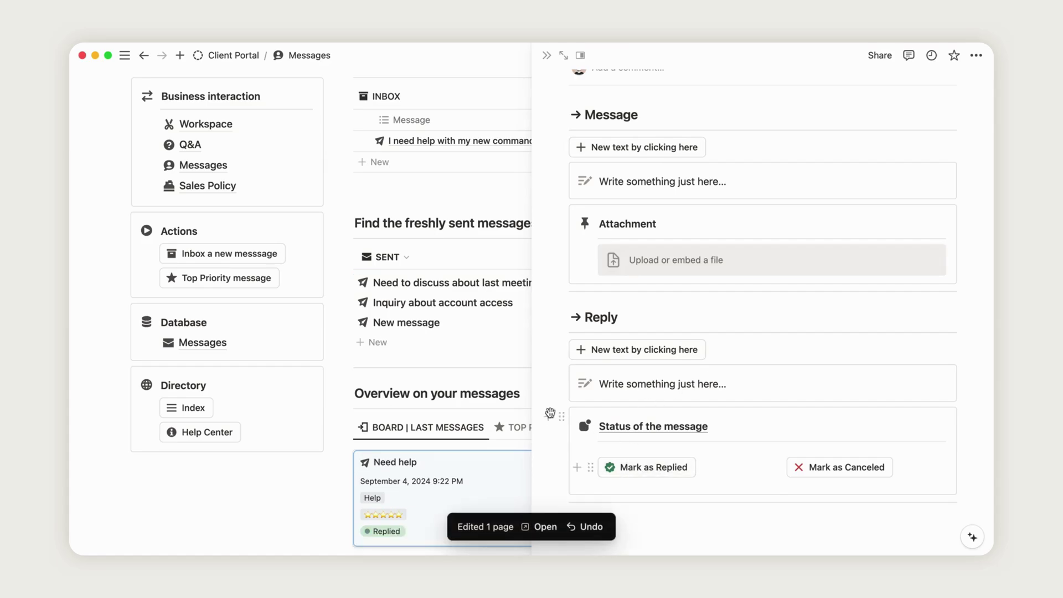
{"action": "left_click", "coordinate": [545, 55]}
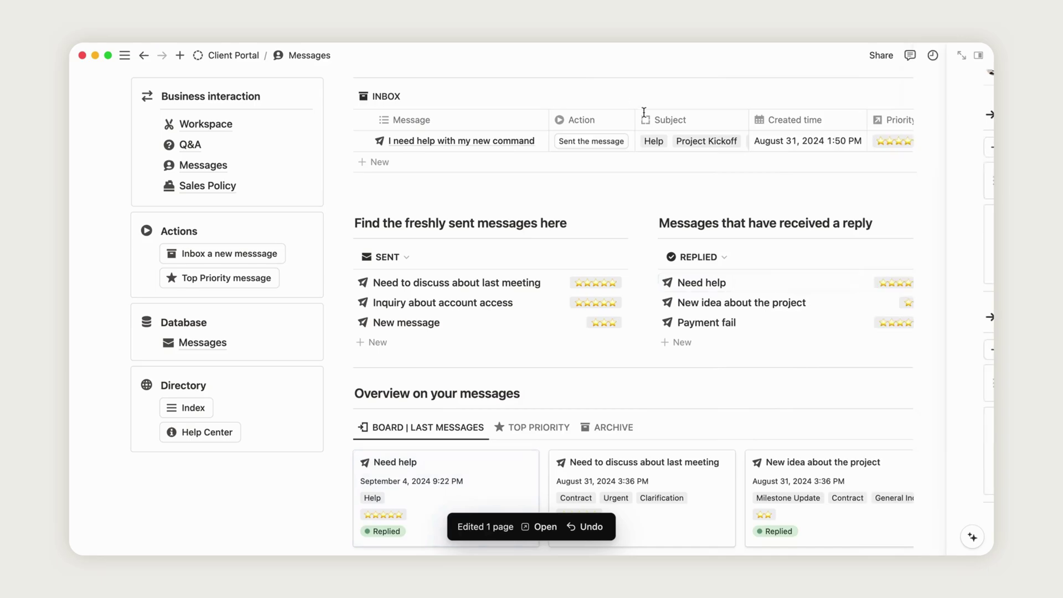
{"action": "scroll", "coordinate": [944, 448], "scroll_direction": "down", "scroll_amount": 5}
{"action": "scroll", "coordinate": [945, 448], "scroll_direction": "down", "scroll_amount": 1}
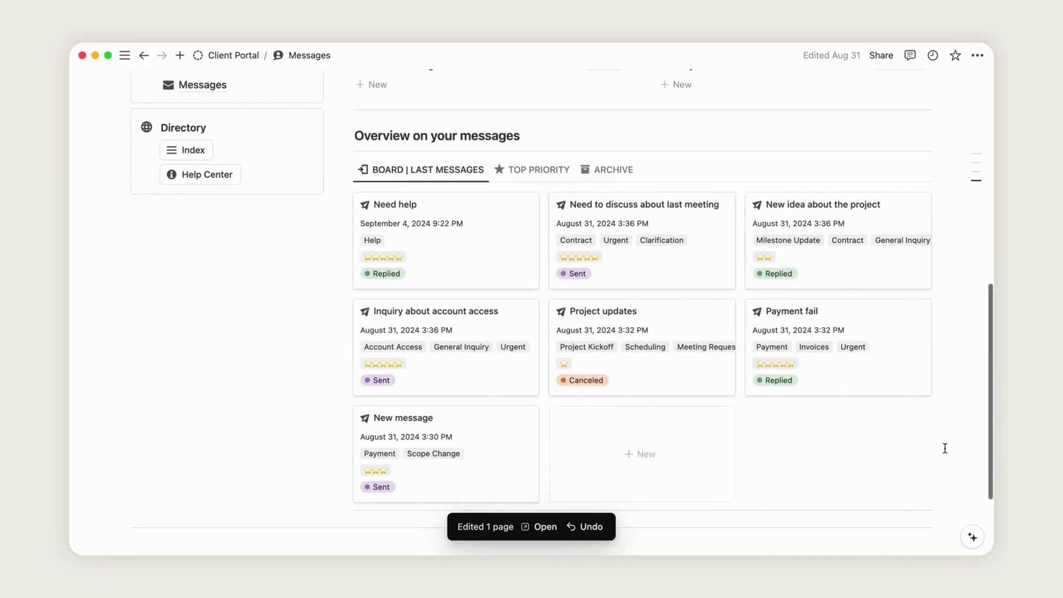
{"action": "scroll", "coordinate": [511, 280], "scroll_direction": "up", "scroll_amount": 2}
{"action": "scroll", "coordinate": [511, 279], "scroll_direction": "up", "scroll_amount": 3}
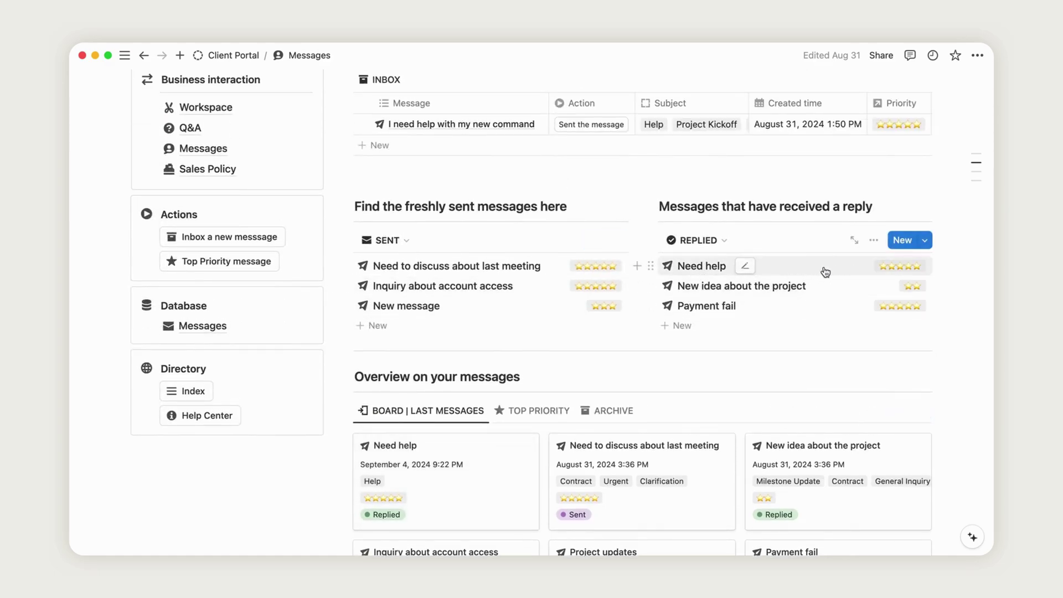
{"action": "scroll", "coordinate": [825, 272], "scroll_direction": "down", "scroll_amount": 1}
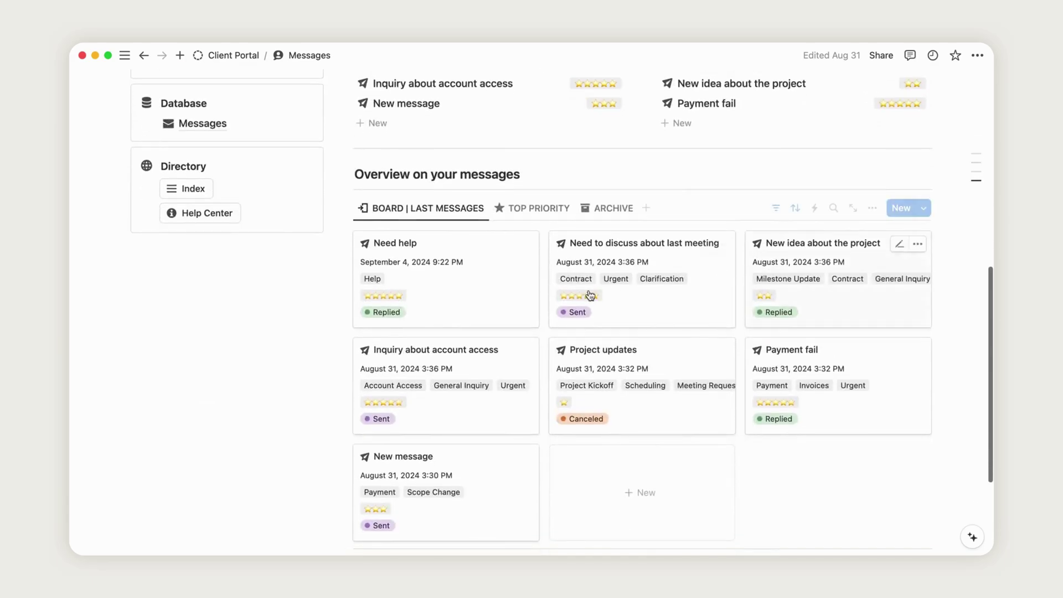